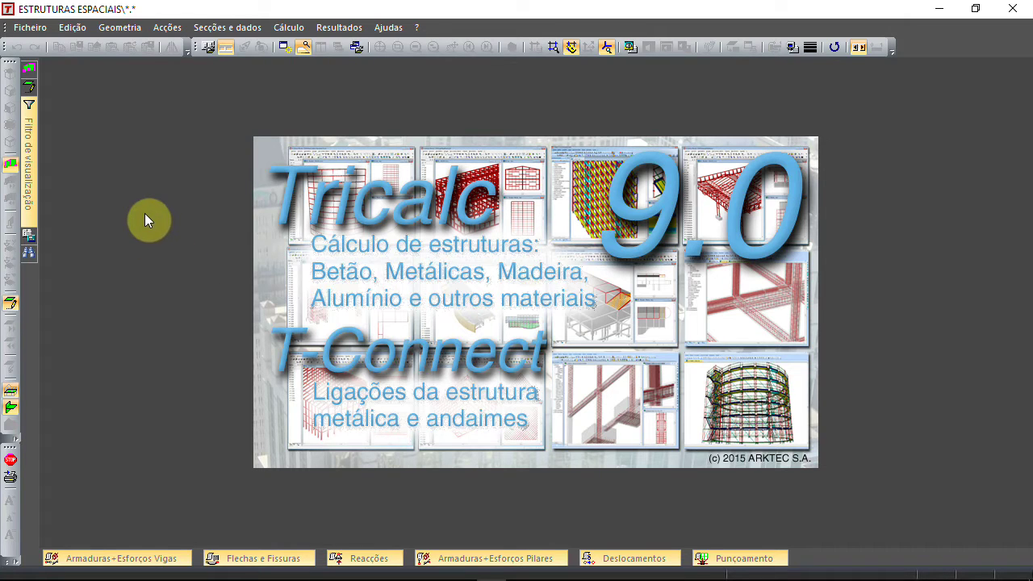
Create a new structure named "Andaime 001"
left_click(38, 29)
left_click(41, 42)
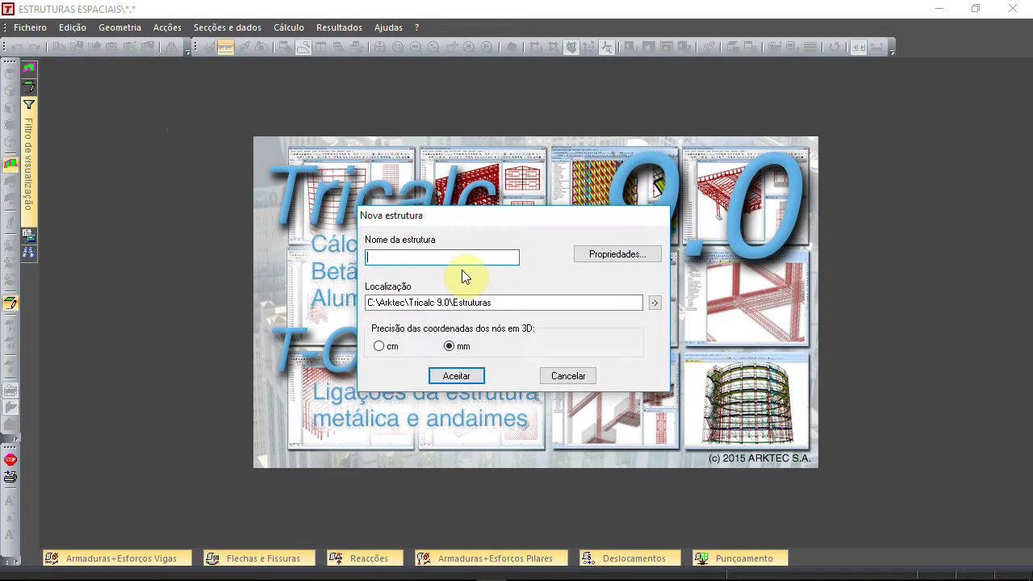
type("Andaime 001")
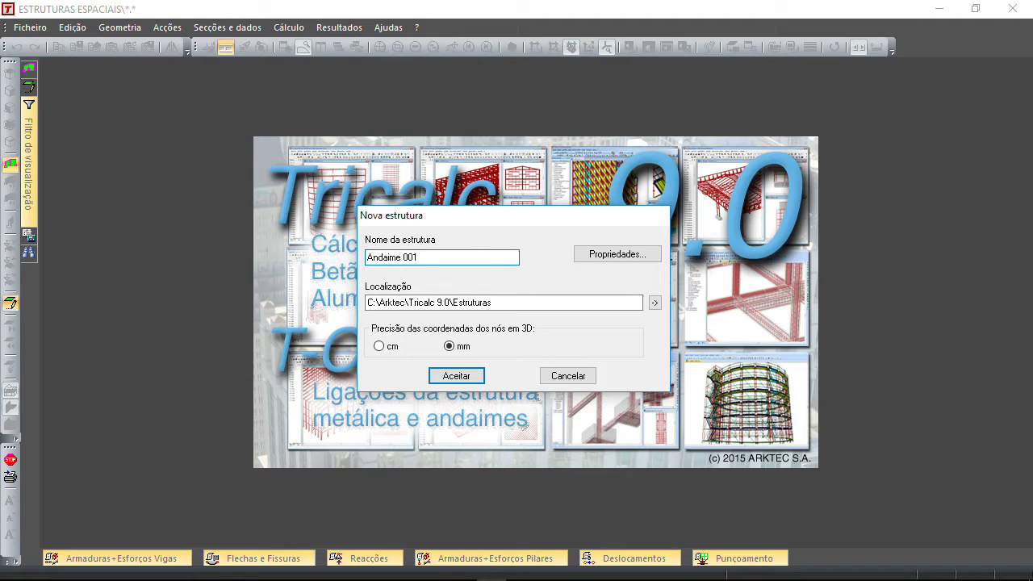
key("Return")
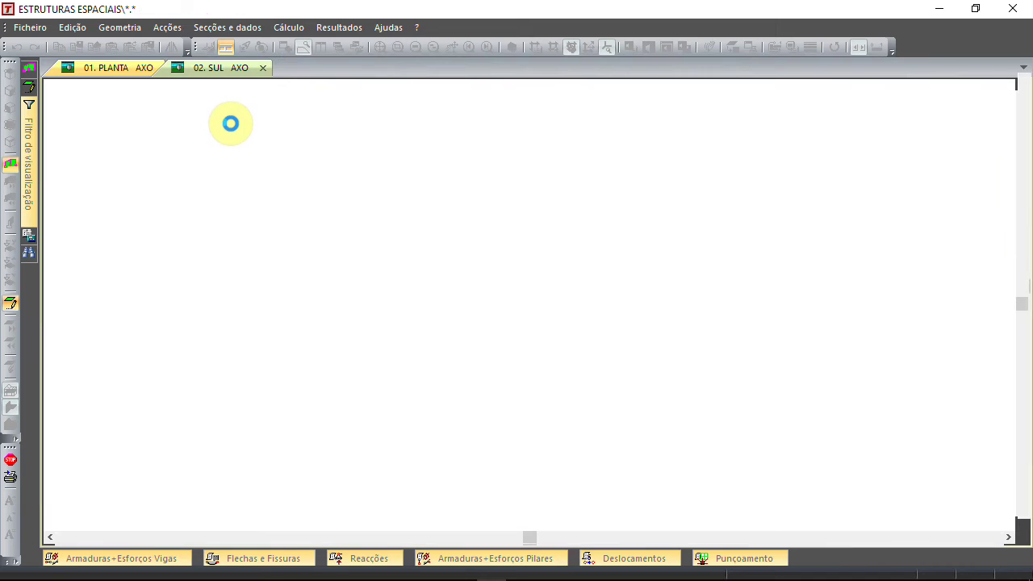
Start defining a scaffold model from the "Andaime LINEAR" base model with the ADAPT system
left_click(120, 26)
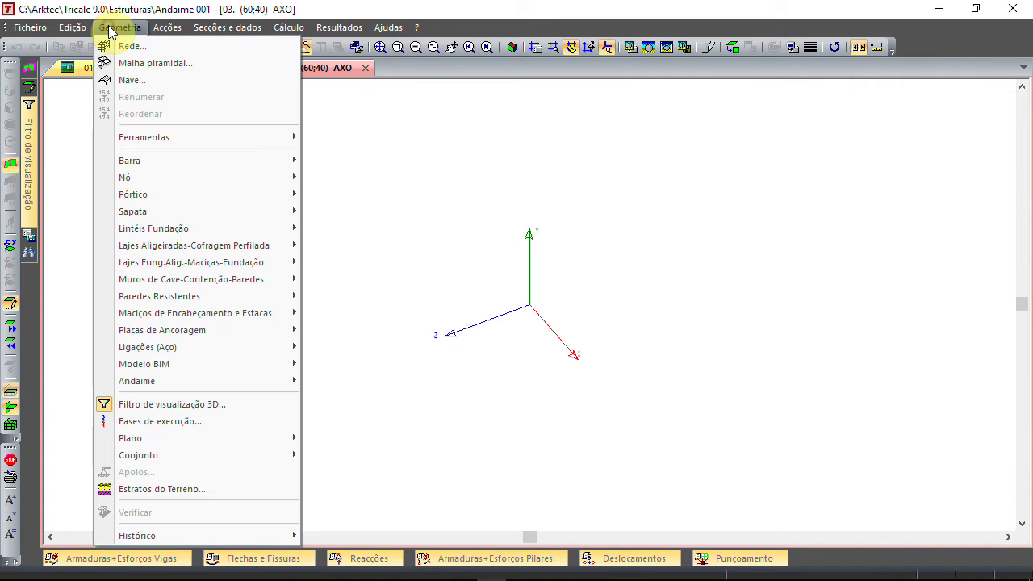
mouse_move(179, 380)
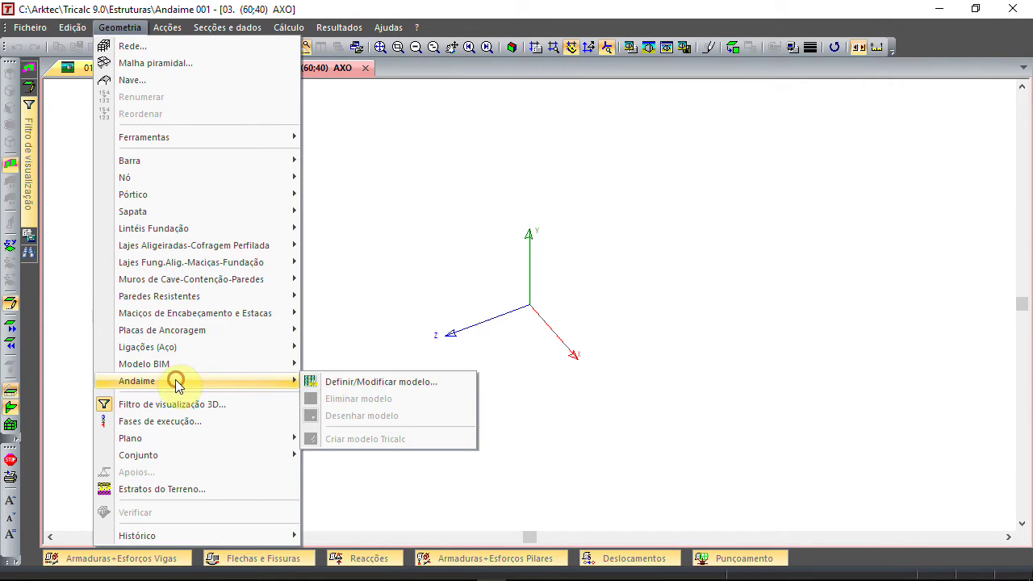
left_click(364, 382)
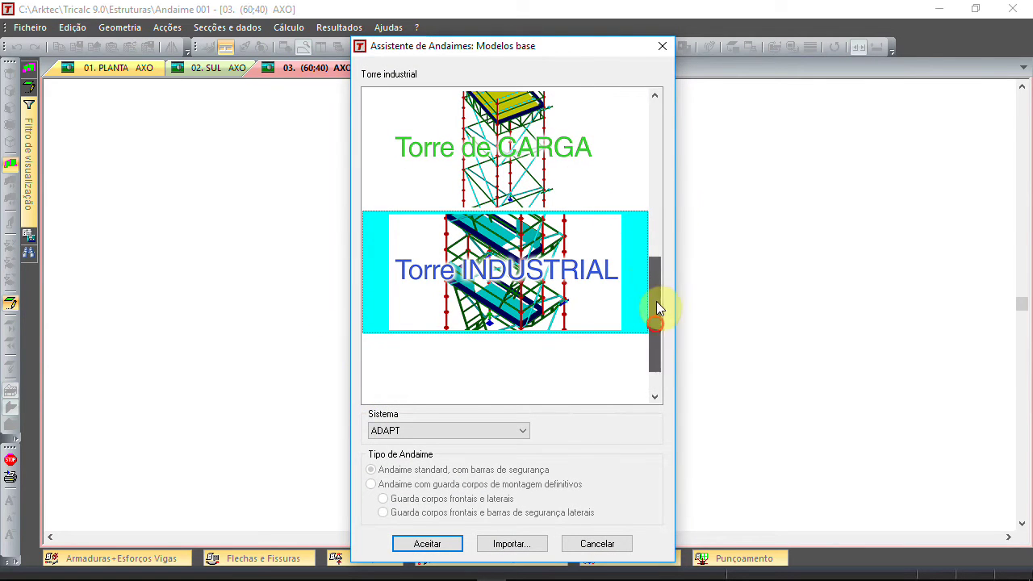
left_click_drag(654, 299, 670, 121)
left_click(474, 180)
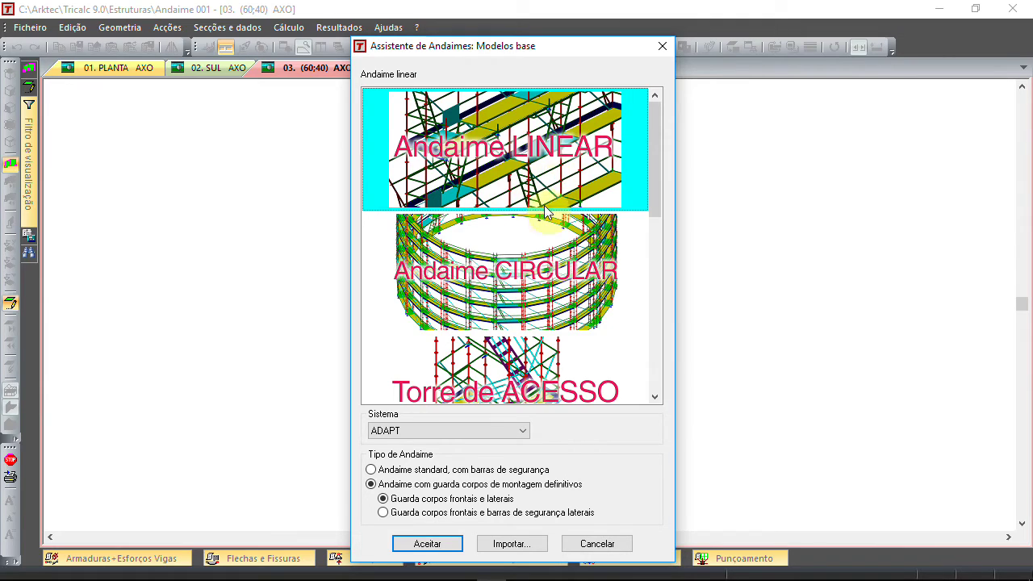
left_click(521, 436)
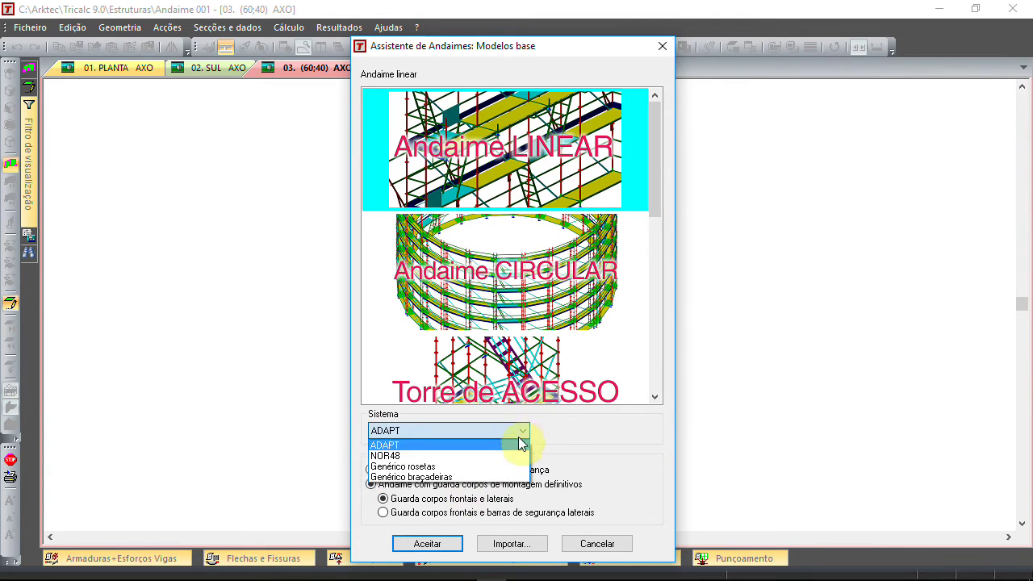
left_click(511, 446)
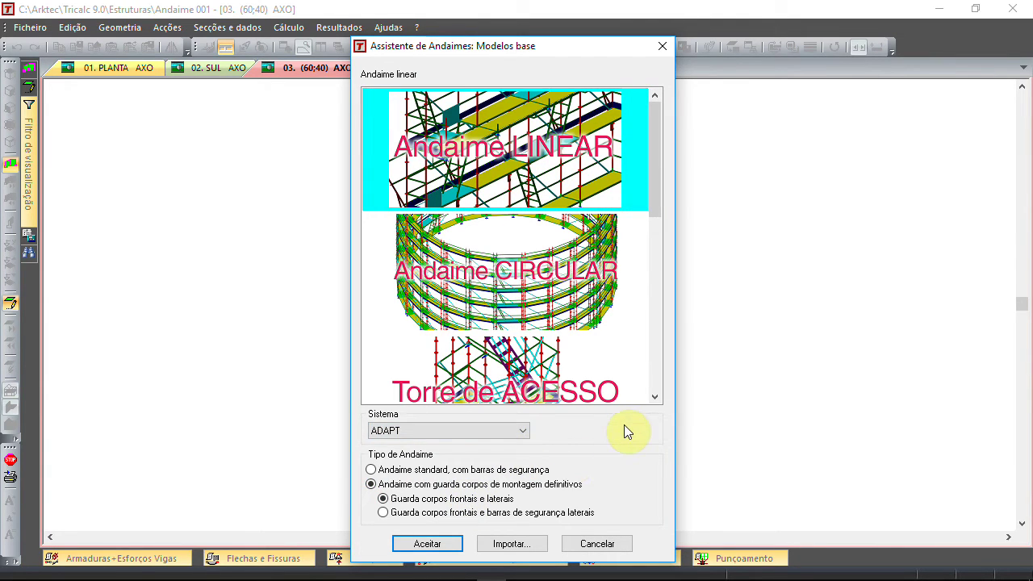
left_click(446, 545)
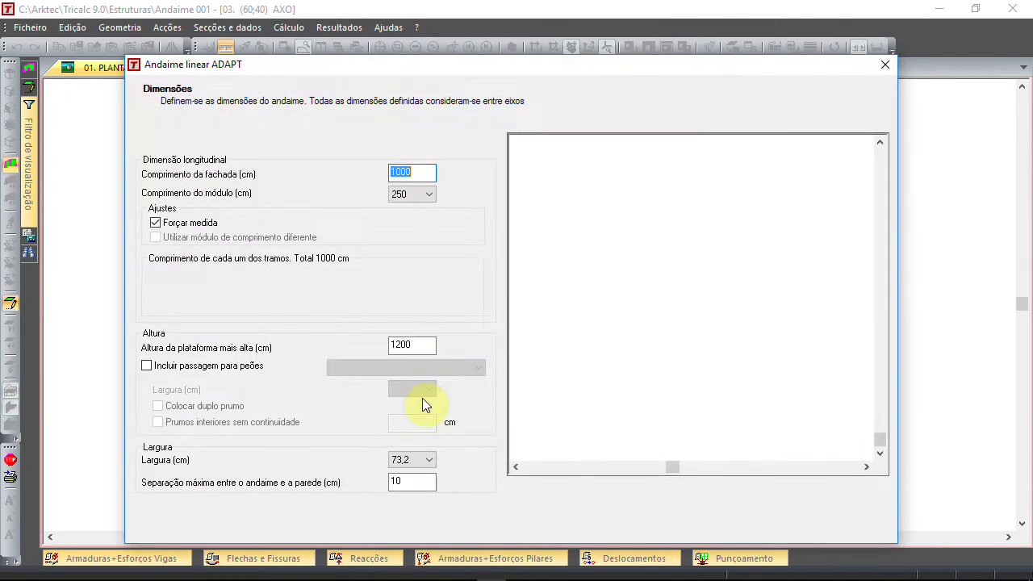
Examine the linear scaffold preview from another angle and review the settings for its diagonals
left_click(712, 319)
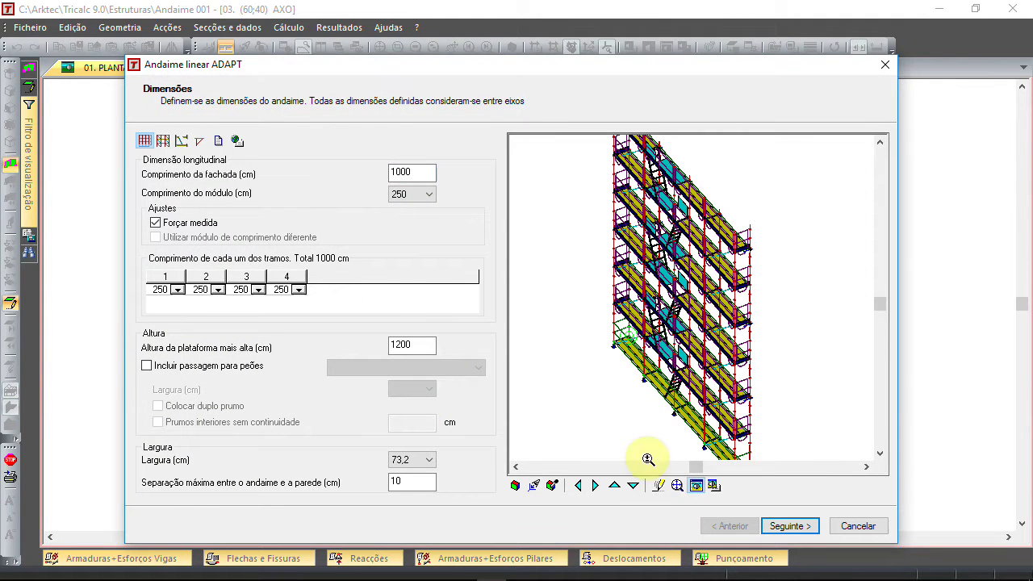
left_click(597, 489)
left_click(598, 489)
left_click(597, 489)
left_click(597, 489)
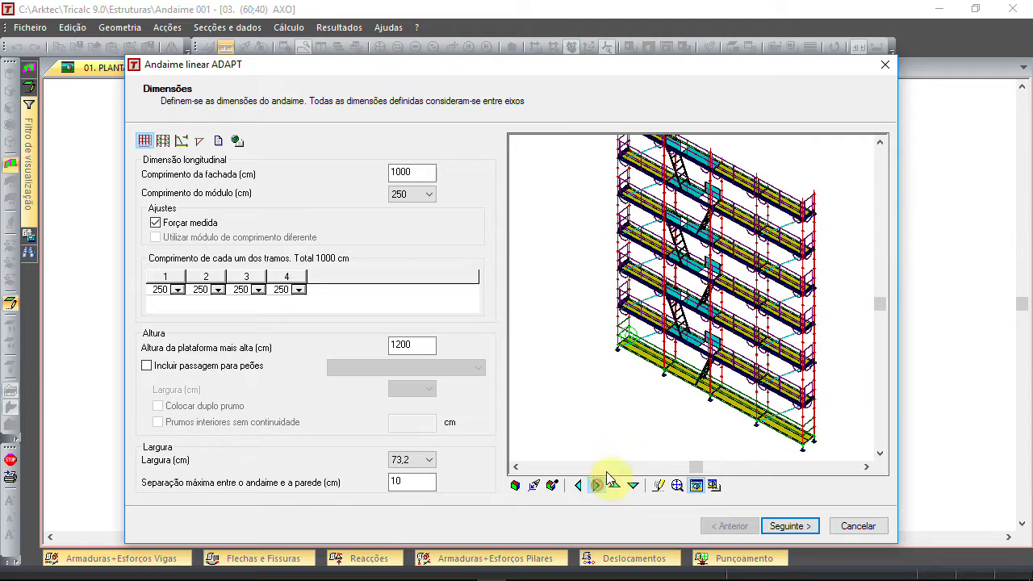
left_click_drag(675, 220, 665, 248)
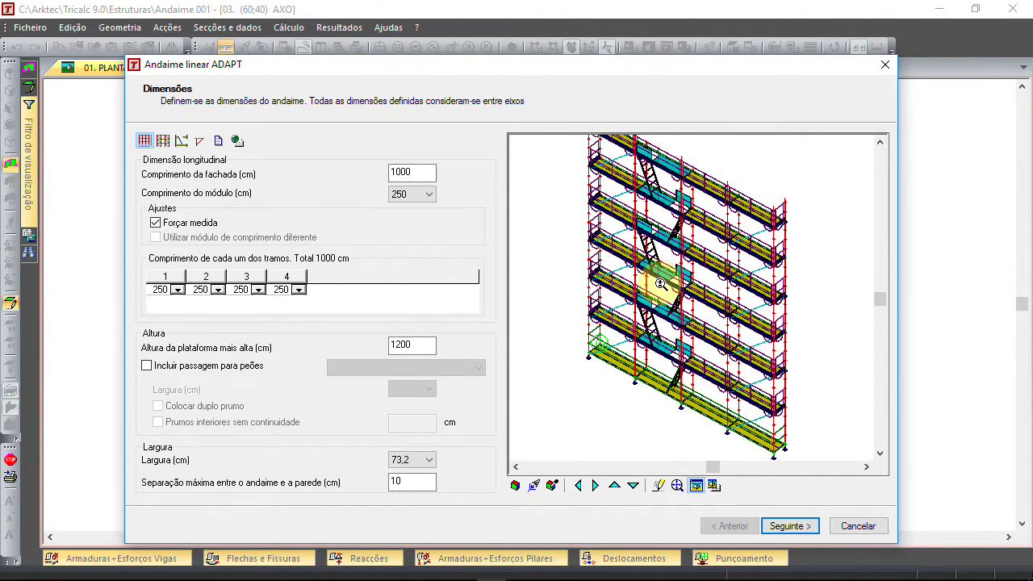
left_click(162, 141)
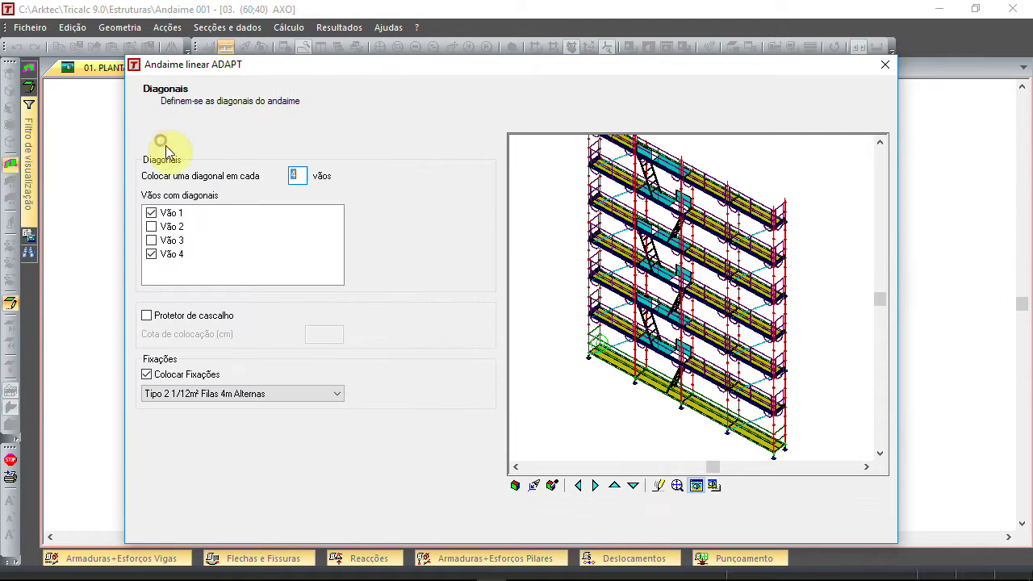
Review the scaffold's element breakdown, including codes, descriptions, weights and prices, alongside a close-up of the scaffold base
left_click(216, 142)
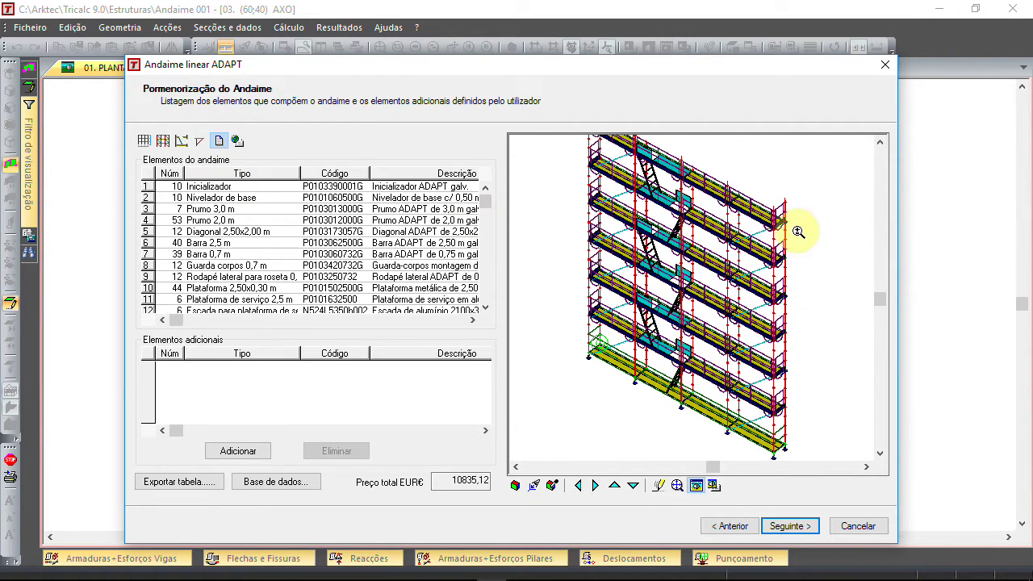
left_click(599, 349)
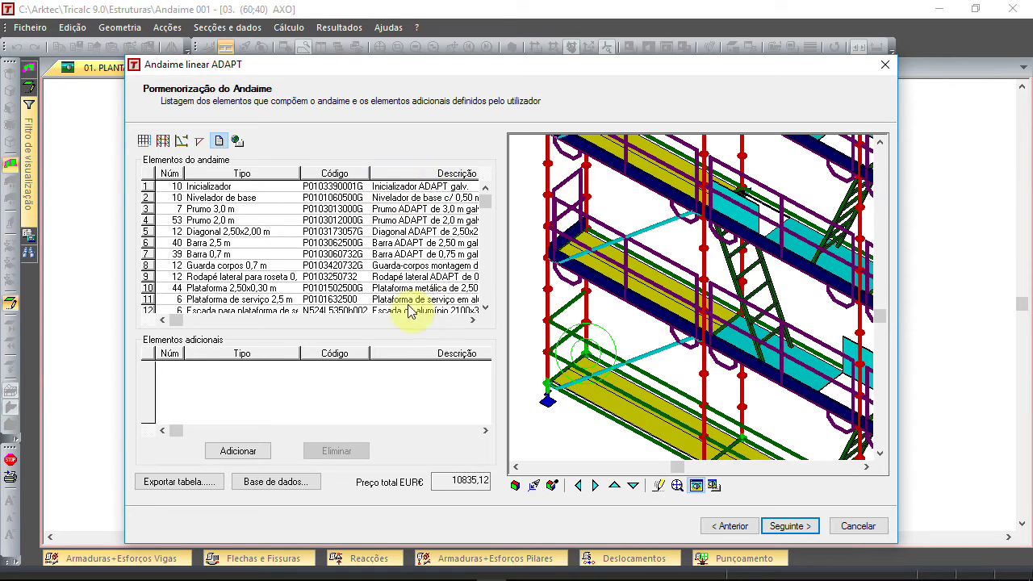
left_click(177, 322)
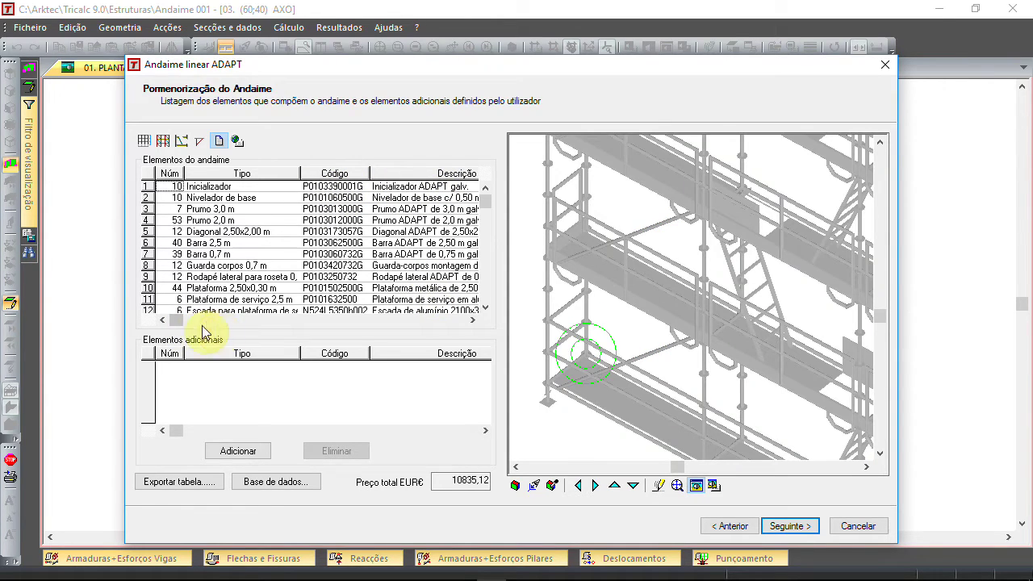
left_click(473, 320)
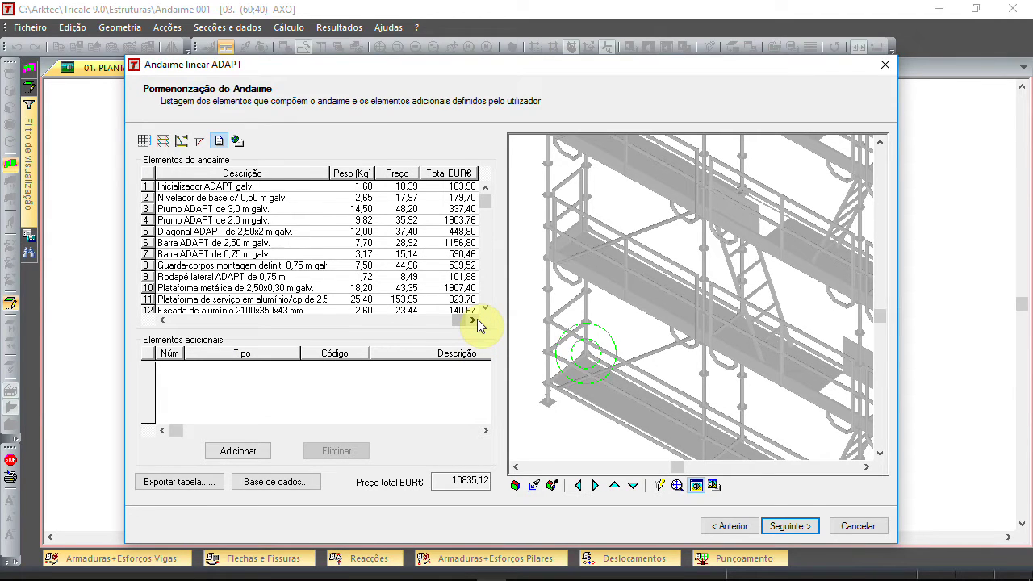
left_click(162, 321)
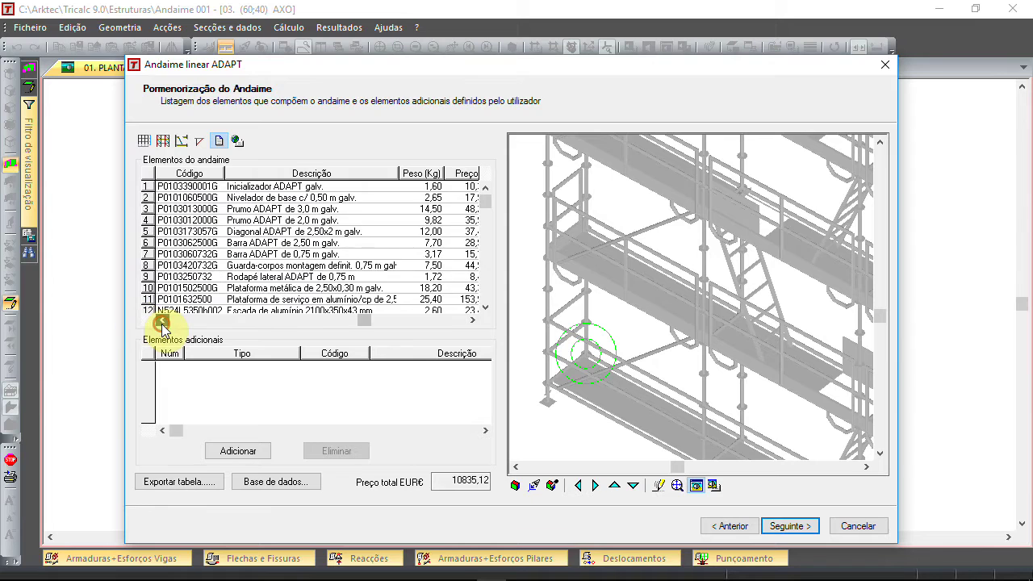
left_click(161, 321)
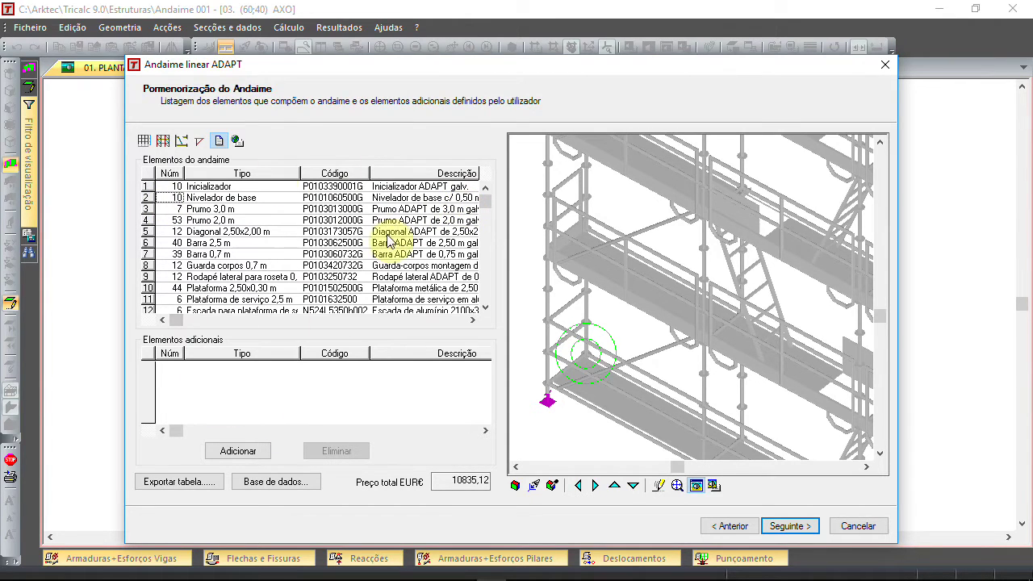
Export the scaffold element table as a Microsoft Excel (*.xls) file named "Andaime001" in the Estruturas folder
left_click(191, 483)
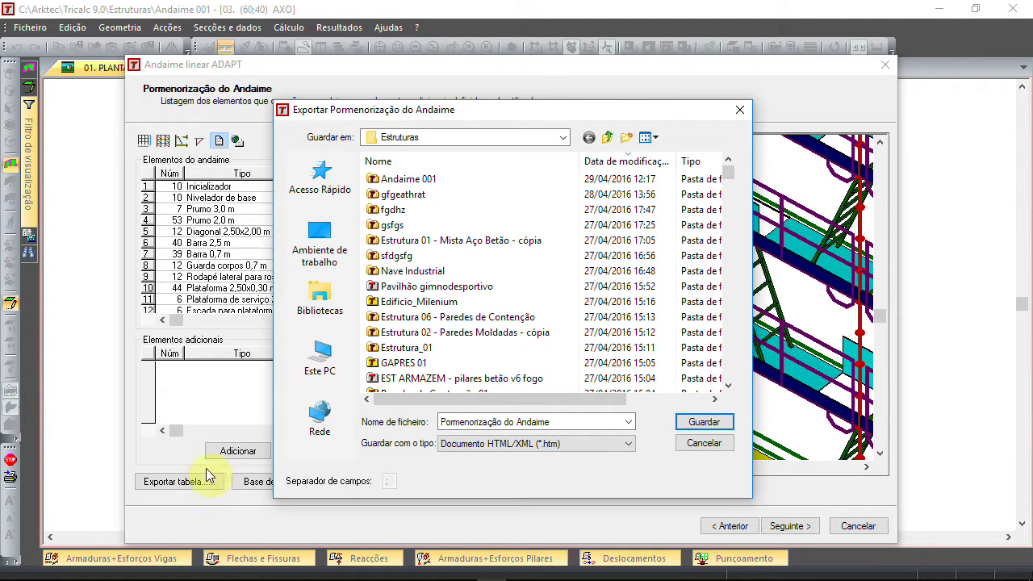
left_click(588, 443)
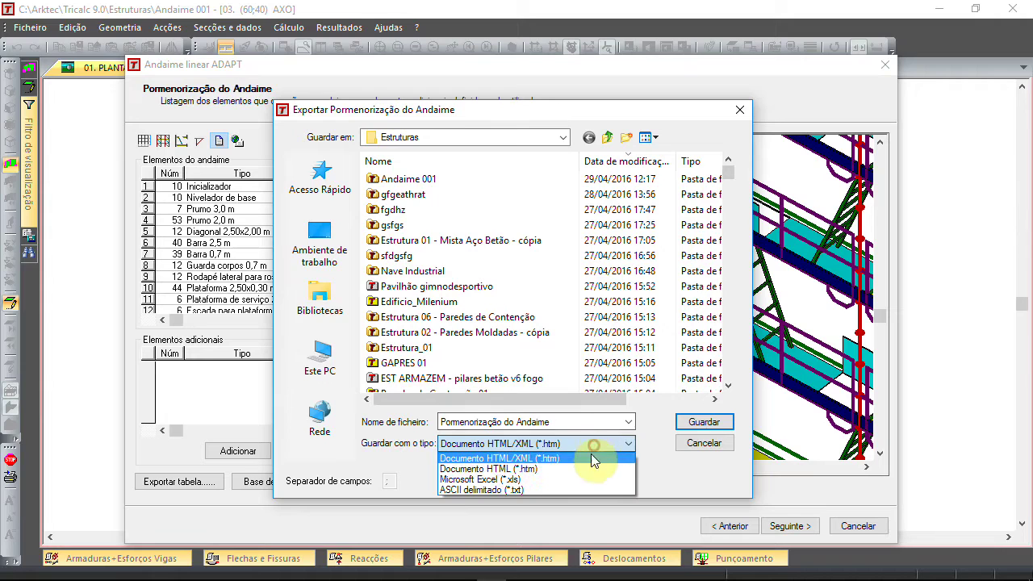
left_click(586, 477)
left_click(564, 422)
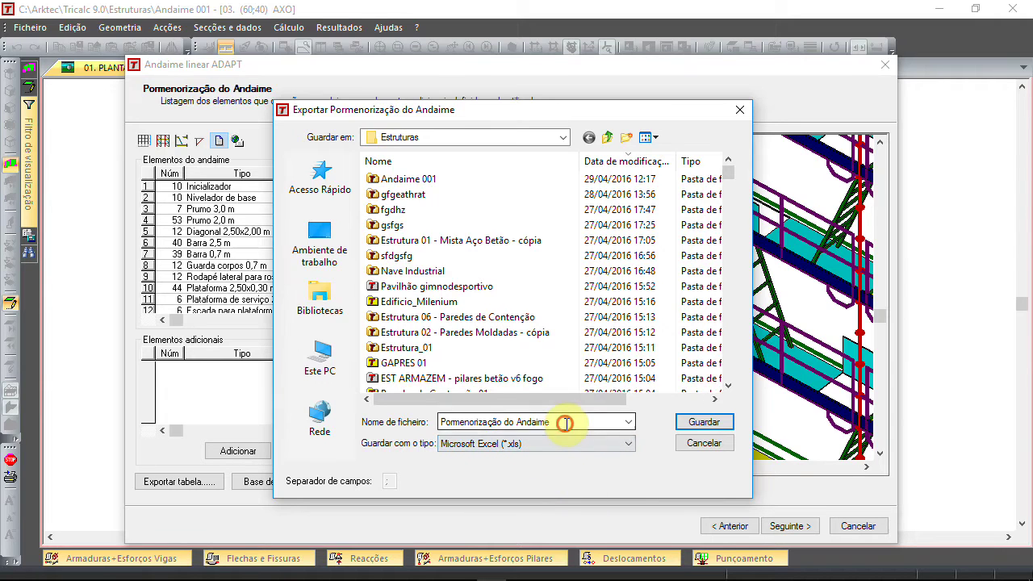
left_click(344, 430)
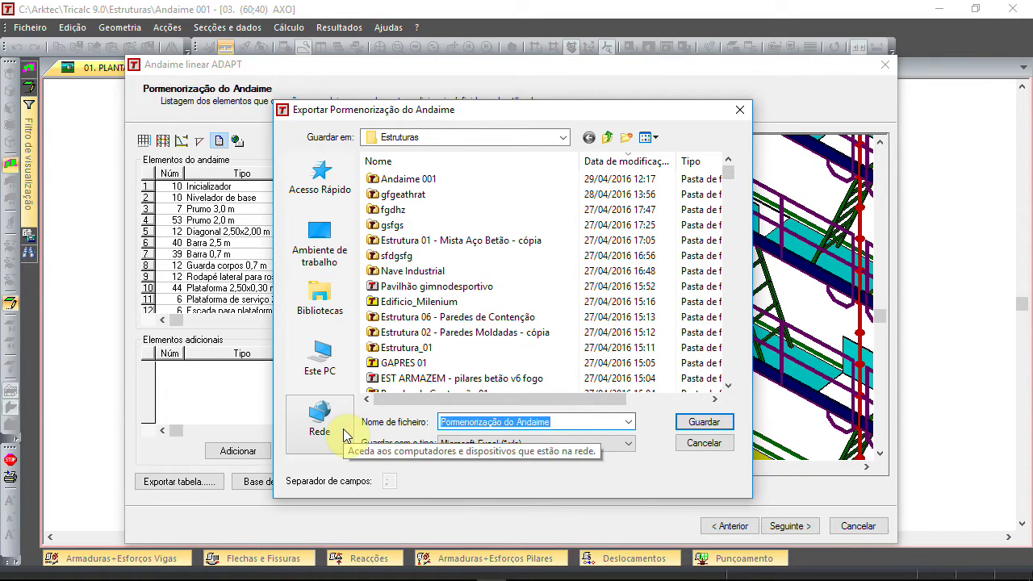
type("Anda")
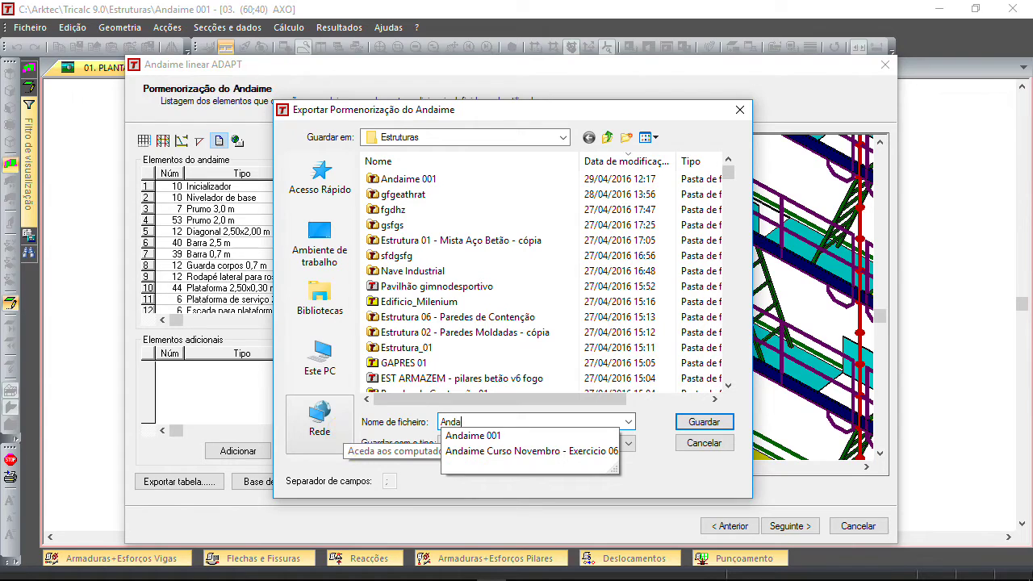
type("ime001")
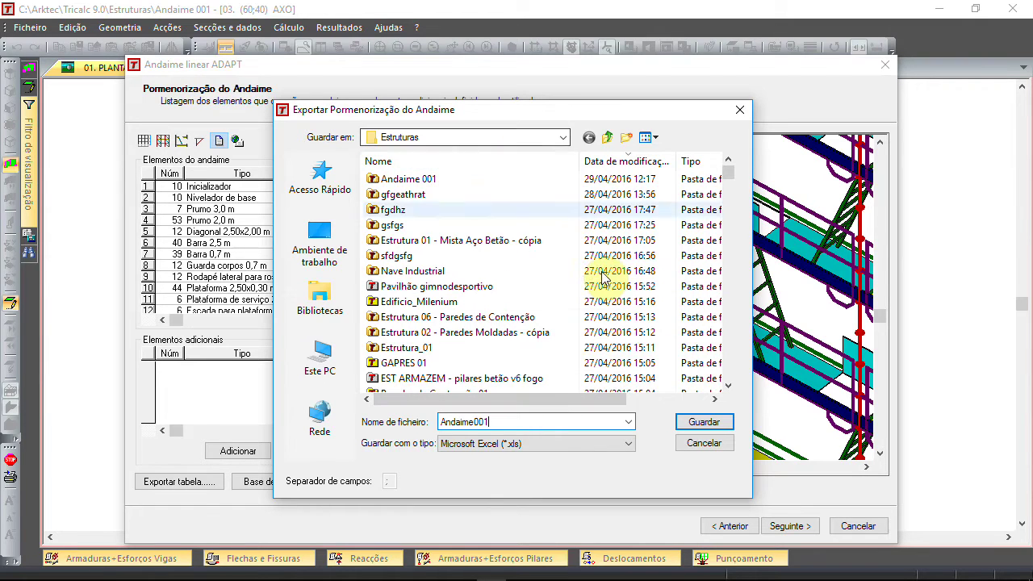
left_click(693, 423)
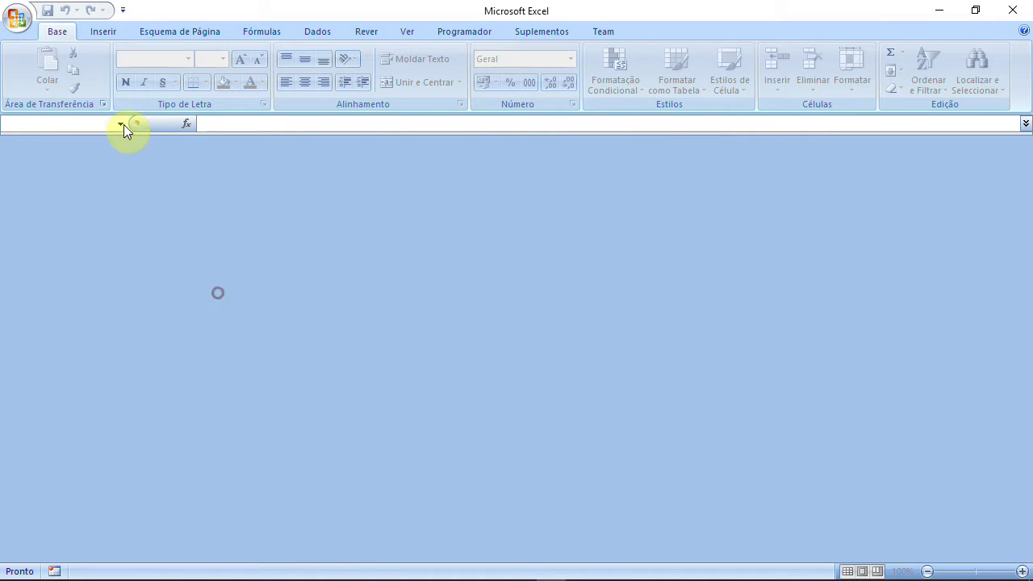
Browse for a workbook to open in the C:\Arktec\Tricalc 9.0\Estruturas folder
left_click(16, 17)
left_click(47, 88)
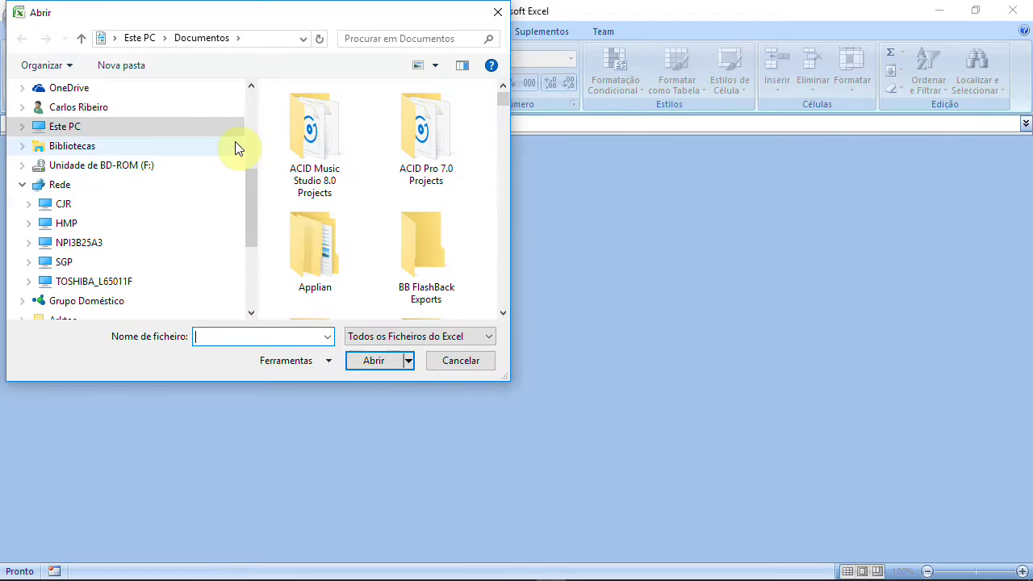
left_click(133, 126)
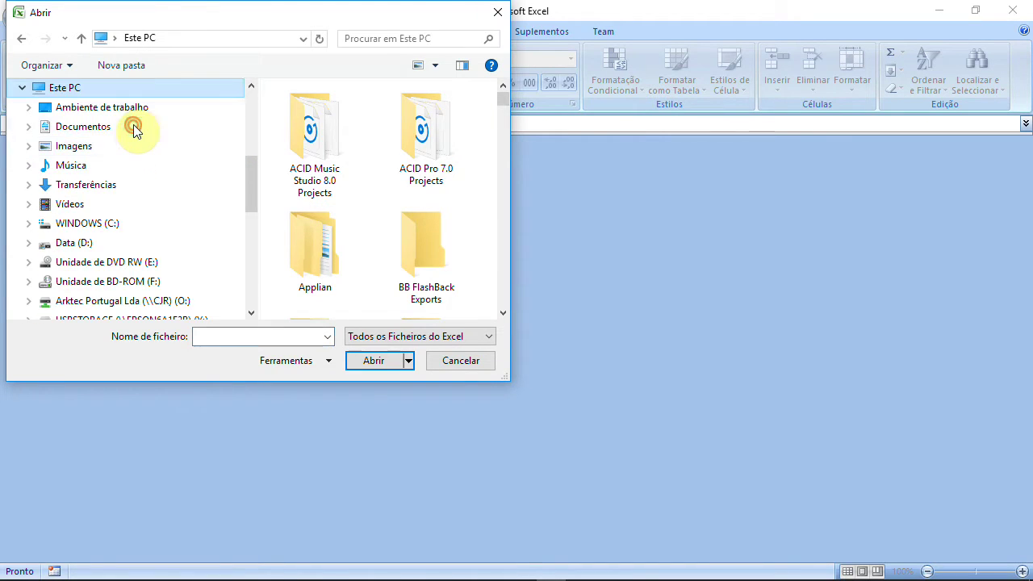
left_click(150, 221)
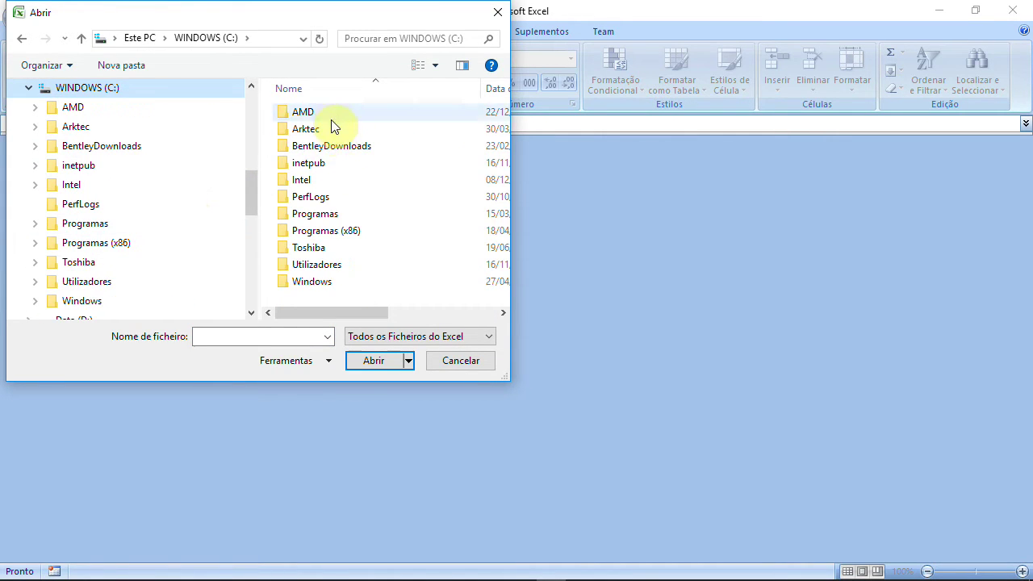
double_click(330, 129)
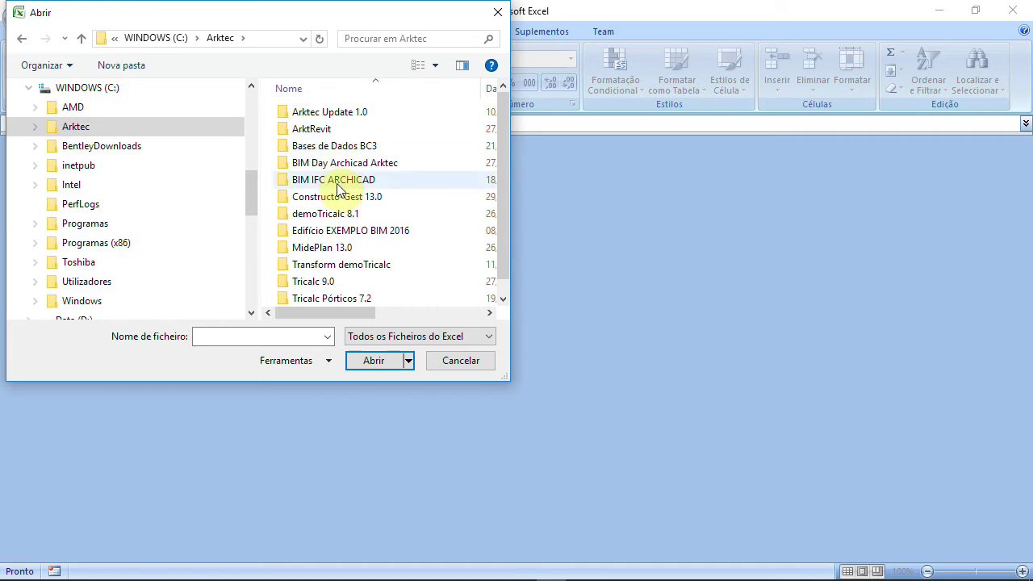
double_click(339, 286)
scroll(343, 283, "down", 4)
scroll(348, 282, "down", 2)
scroll(348, 279, "up", 2)
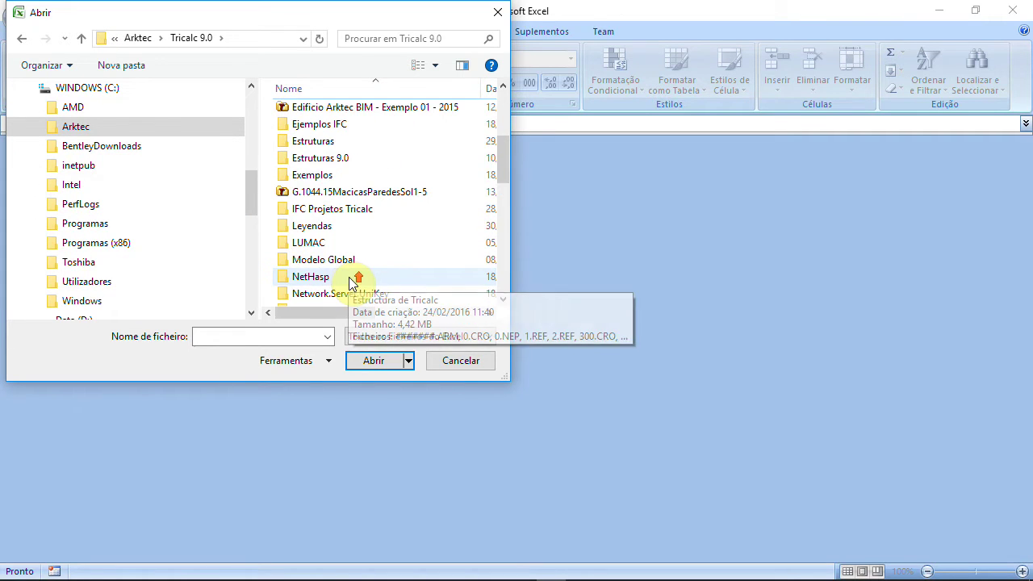
double_click(338, 139)
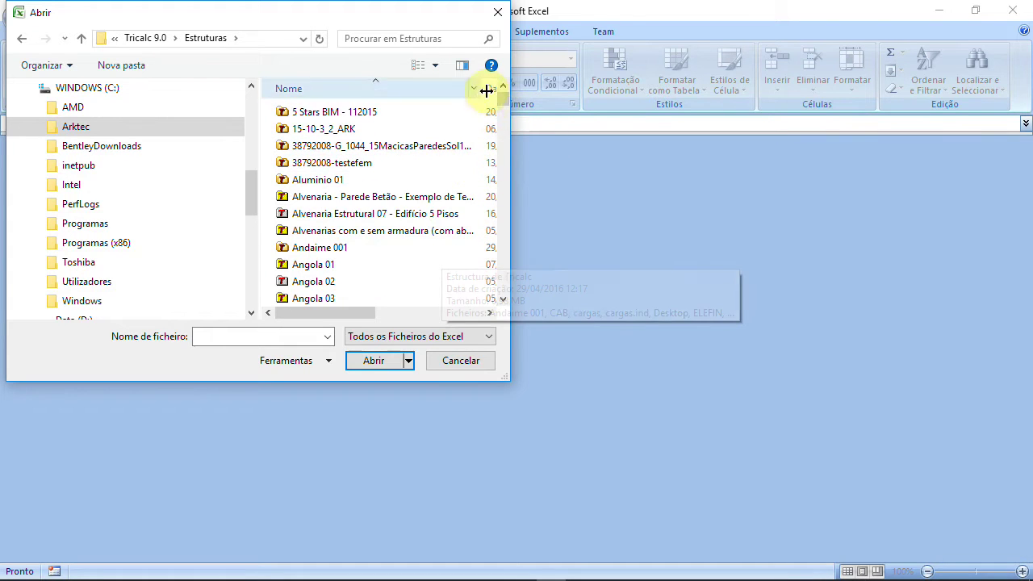
Open the exported Andaime001 workbook, accepting the mismatch between its format and file extension
left_click_drag(507, 99, 505, 317)
left_click(311, 298)
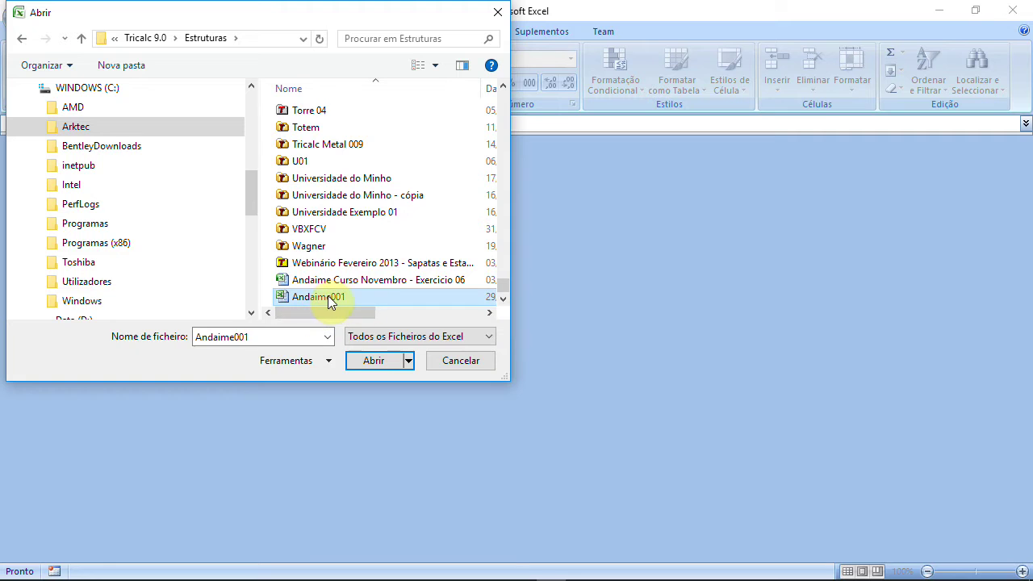
left_click(379, 361)
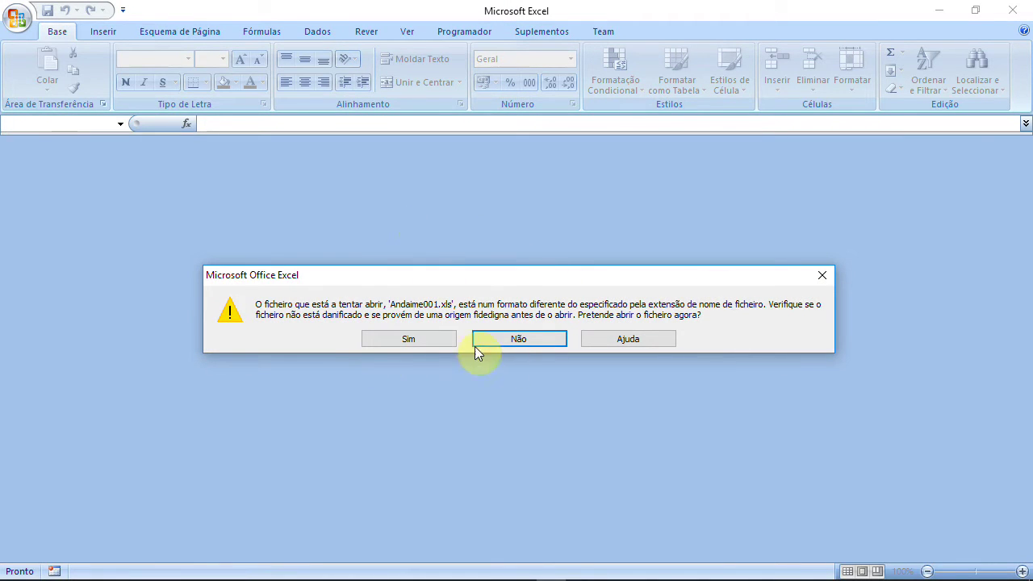
left_click(429, 339)
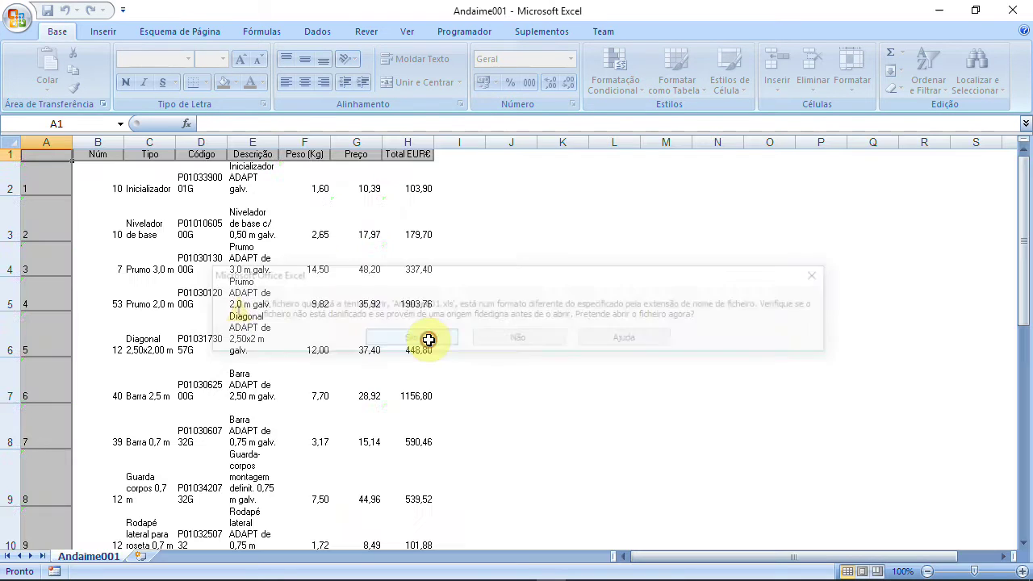
Convert the Andaime001 workbook to the current Excel file format
left_click(17, 19)
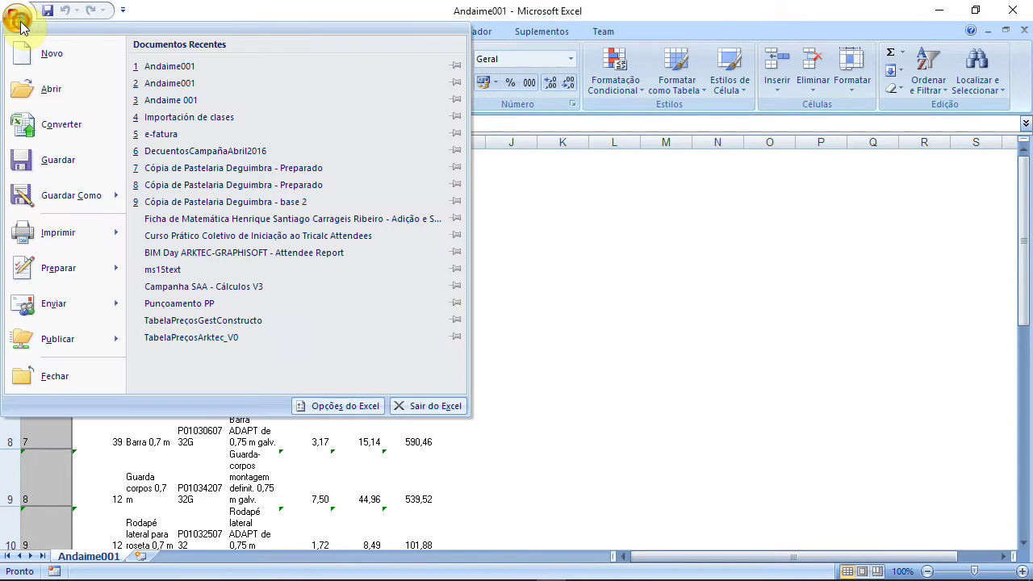
left_click(40, 132)
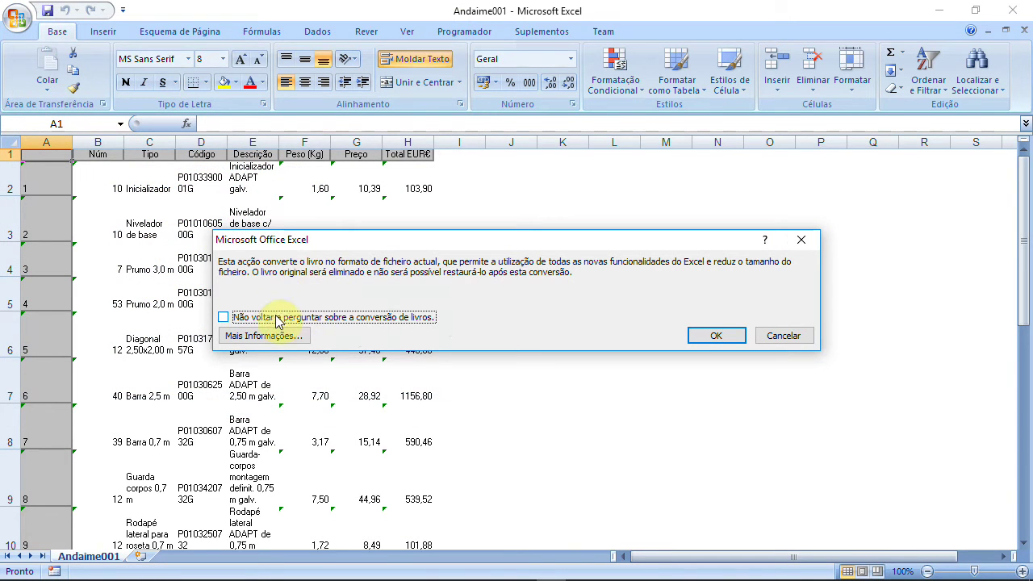
left_click(714, 337)
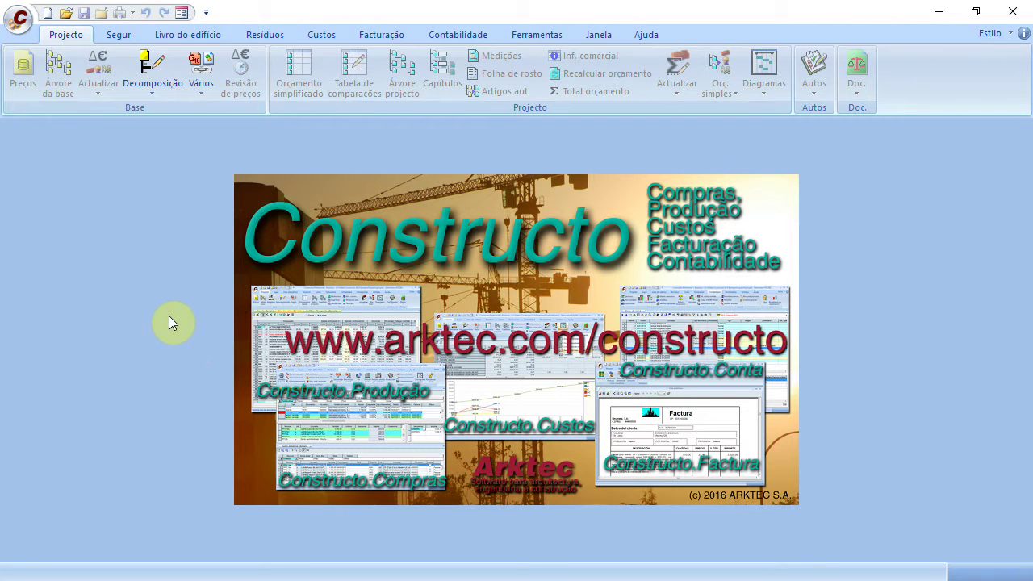
Switch to Constructo and start importing the Andaime001 Excel workbook from the Estruturas folder, using the "Livre" format
left_click(18, 19)
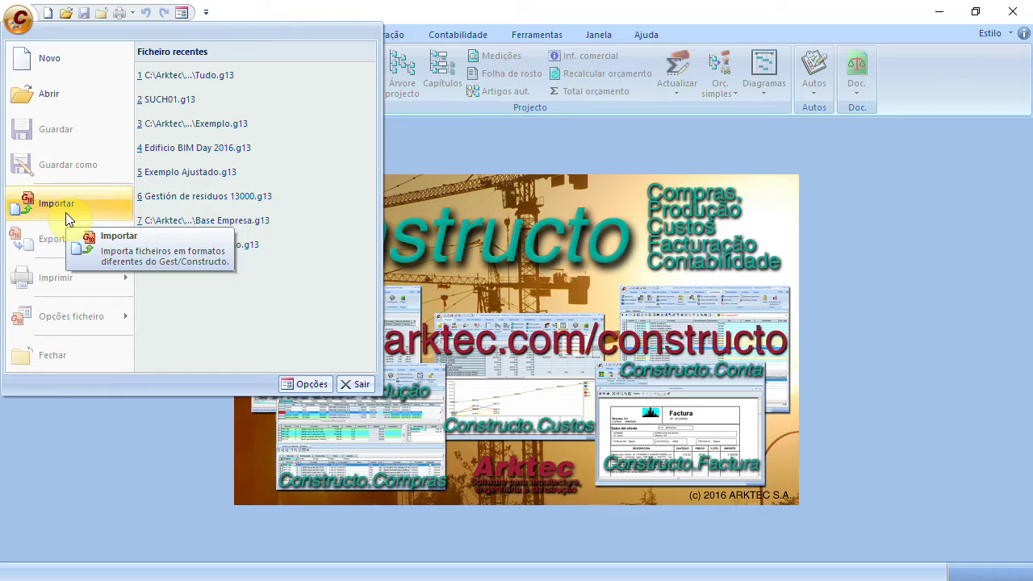
left_click(61, 204)
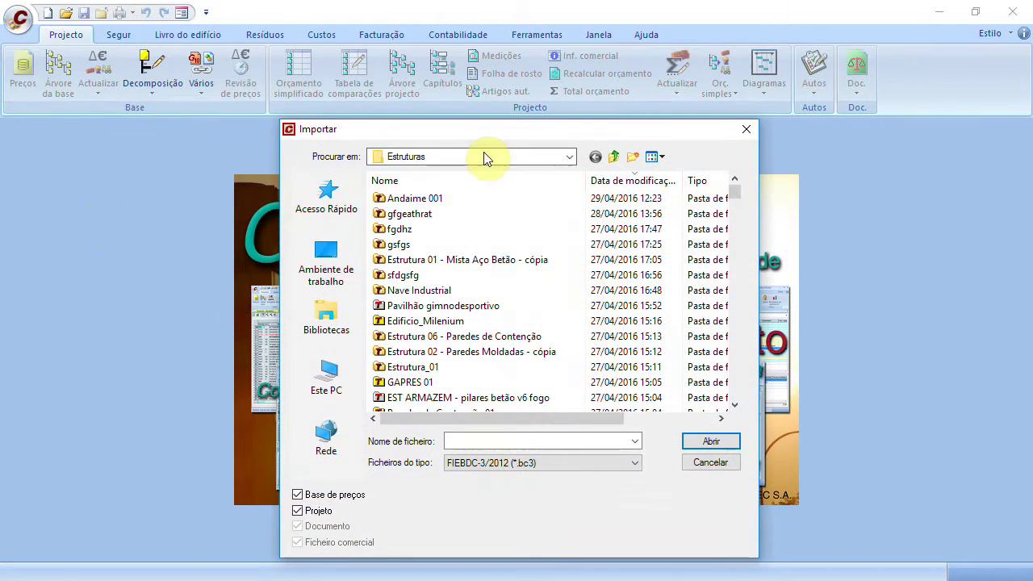
left_click(635, 463)
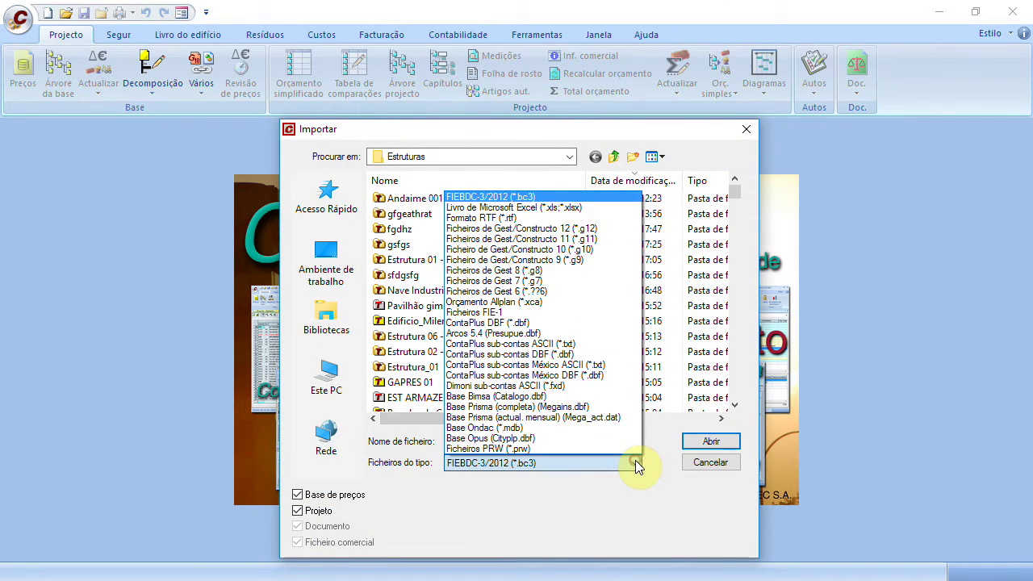
left_click(570, 209)
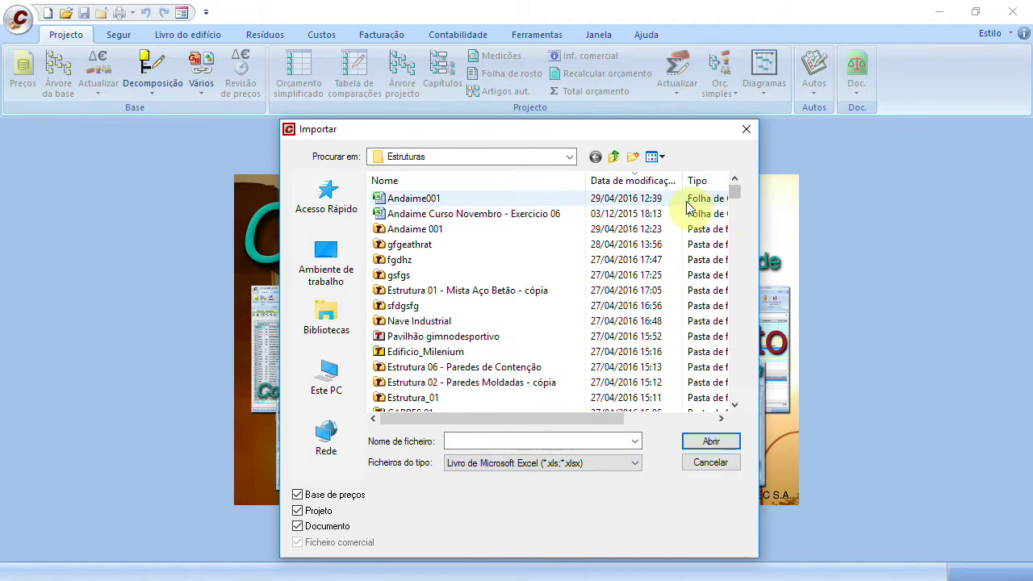
left_click(402, 200)
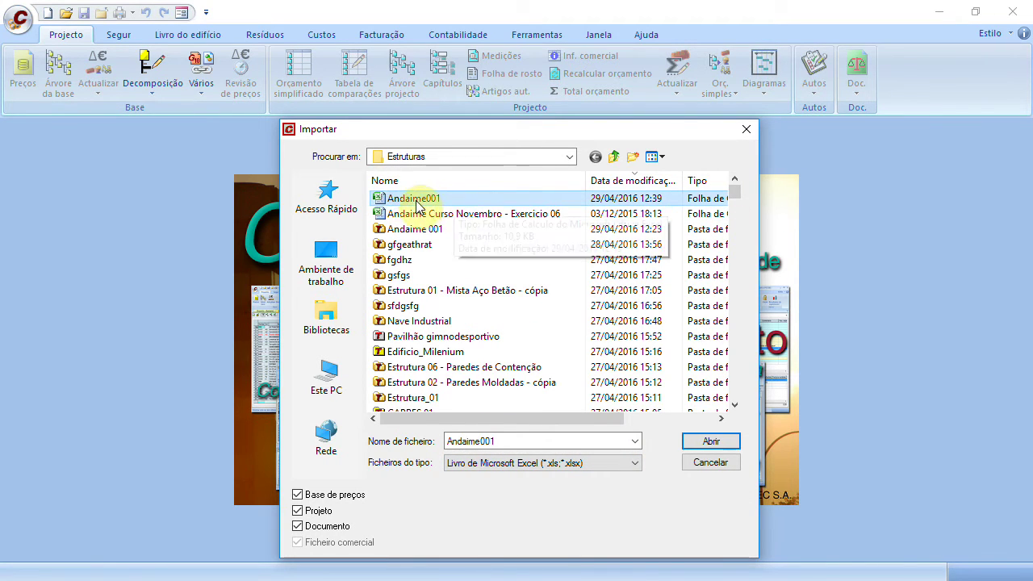
left_click(710, 442)
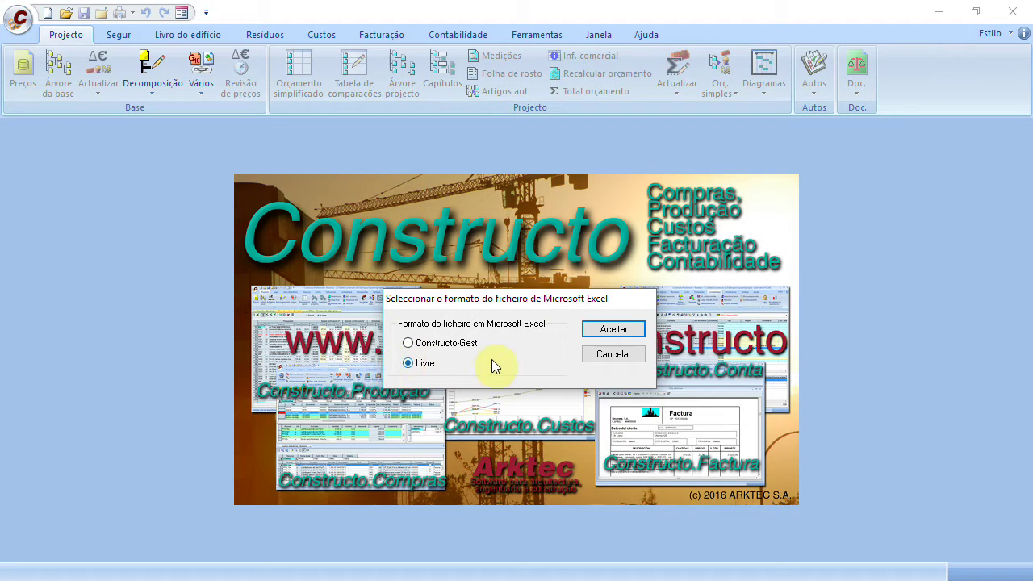
left_click(587, 332)
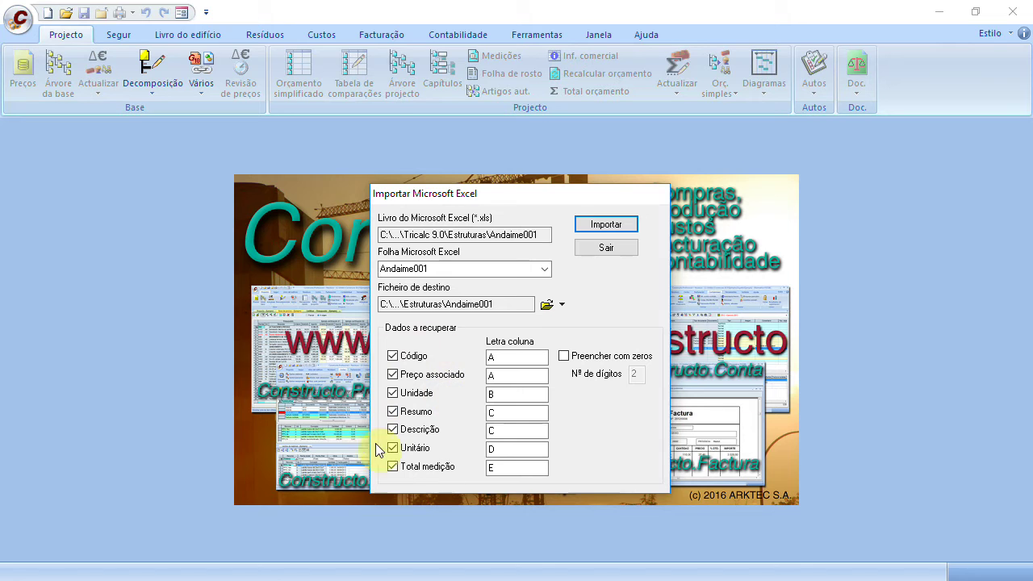
Check the spreadsheet's columns, assign column D to "Preço associado" and exclude "Unidade" from the data to import
key("alt+Tab")
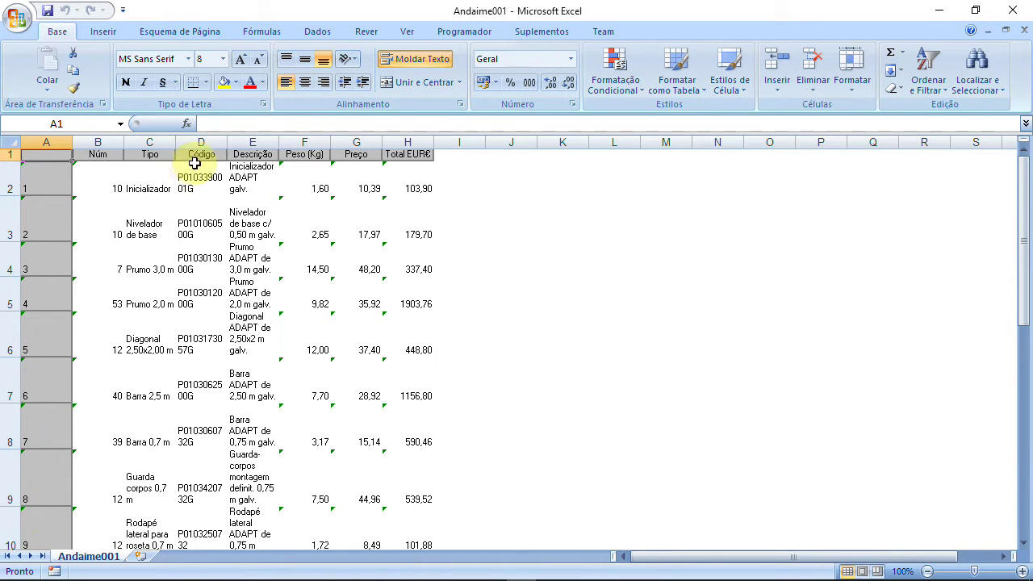
key("alt+Tab")
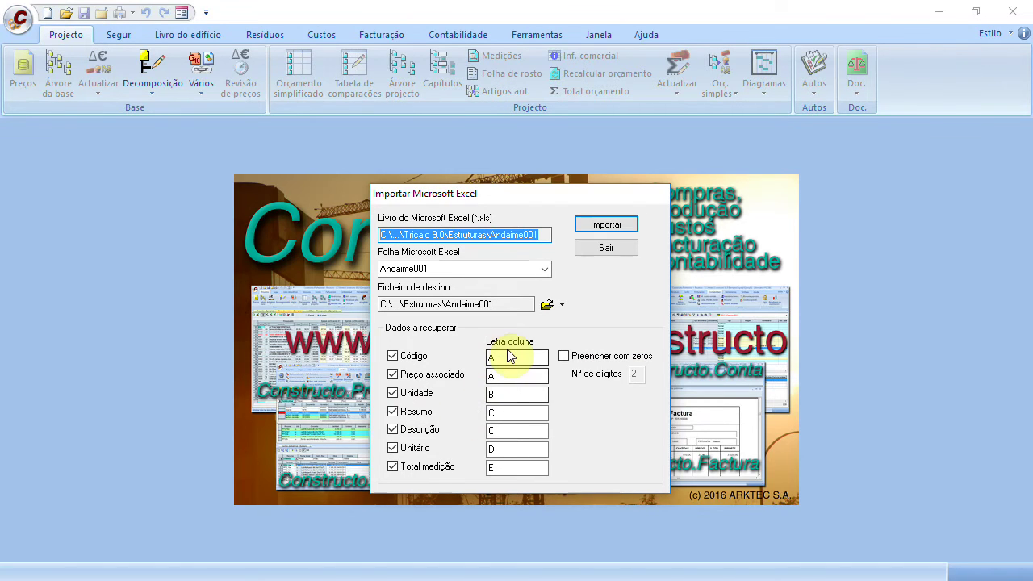
left_click(509, 355)
left_click(509, 376)
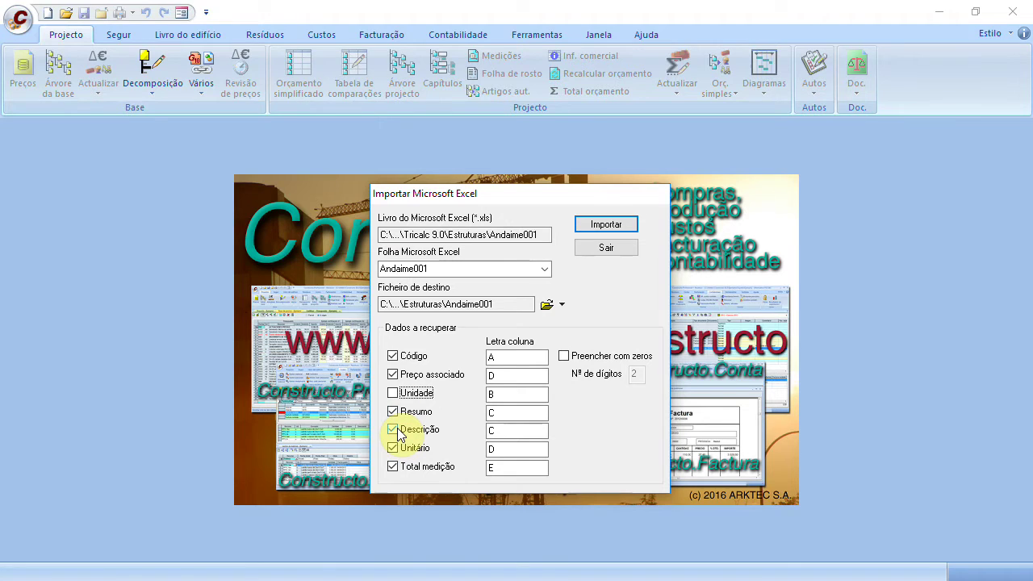
Check the description column in the spreadsheet and assign column E to "Descrição" in the import settings
key("alt+Tab")
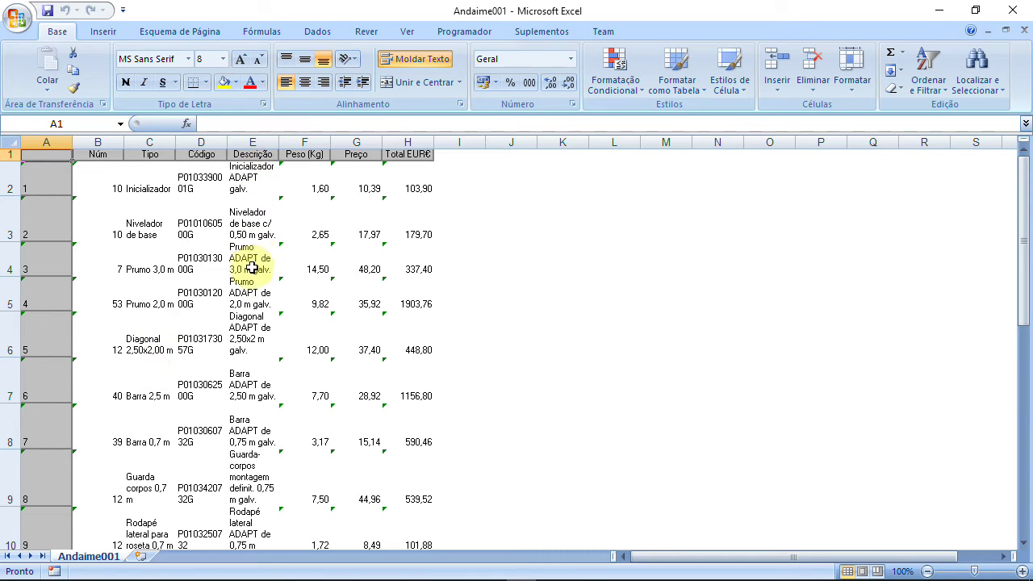
key("alt+Tab")
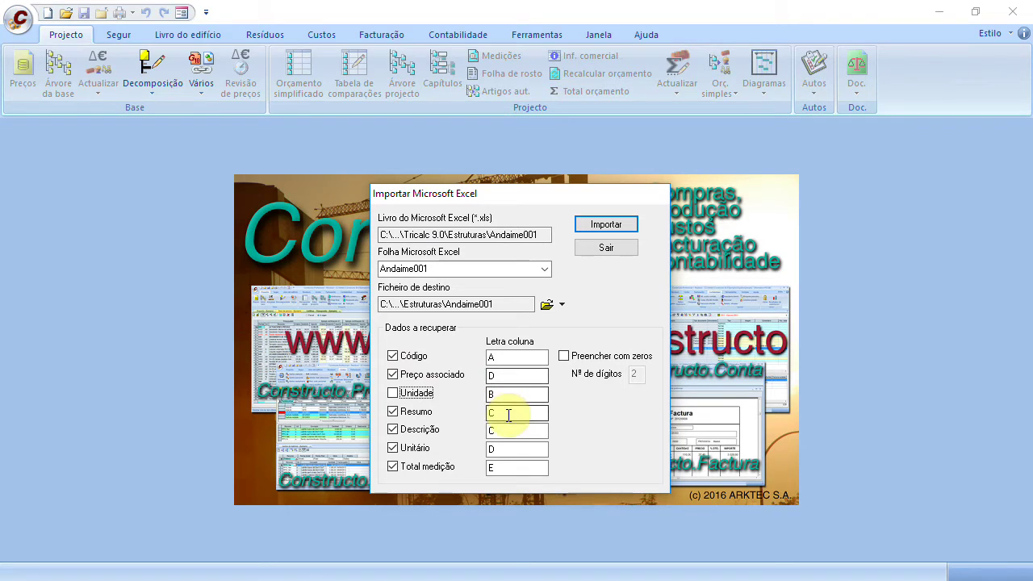
left_click_drag(508, 416, 394, 432)
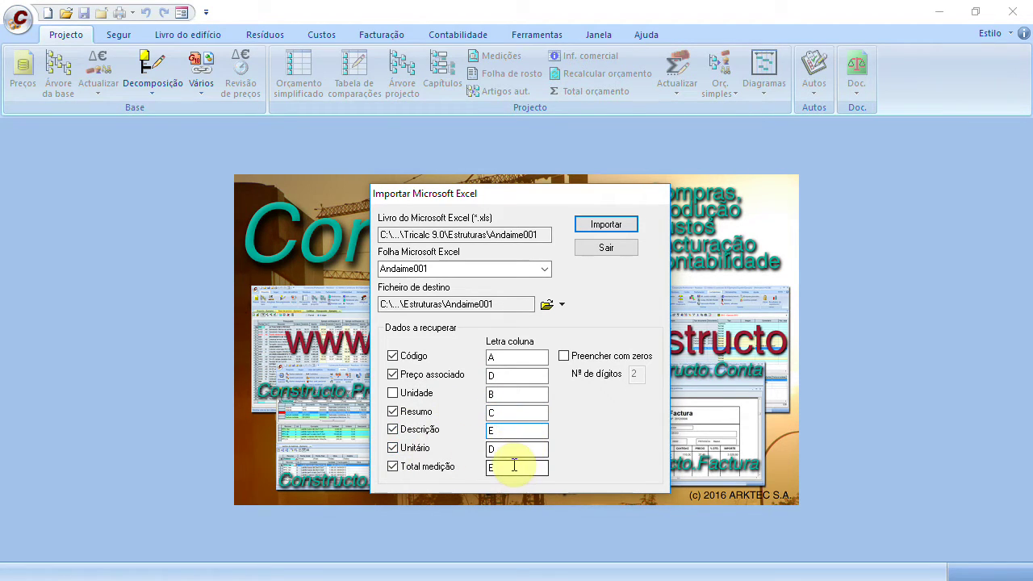
Check the price and quantity columns in the spreadsheet, then assign column G to "Unitário" and column B to "Total medição"
key("alt+Tab")
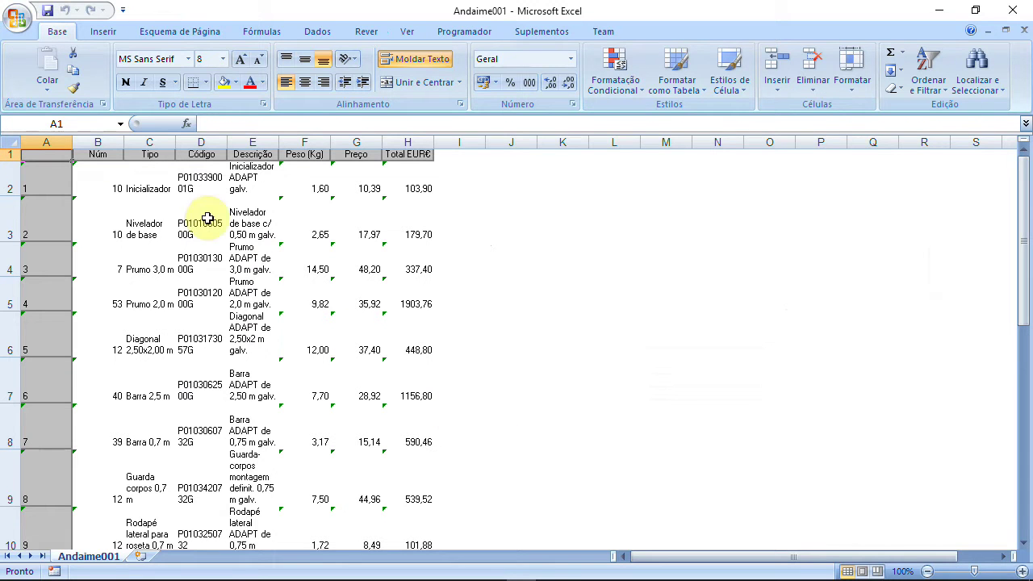
left_click(101, 182)
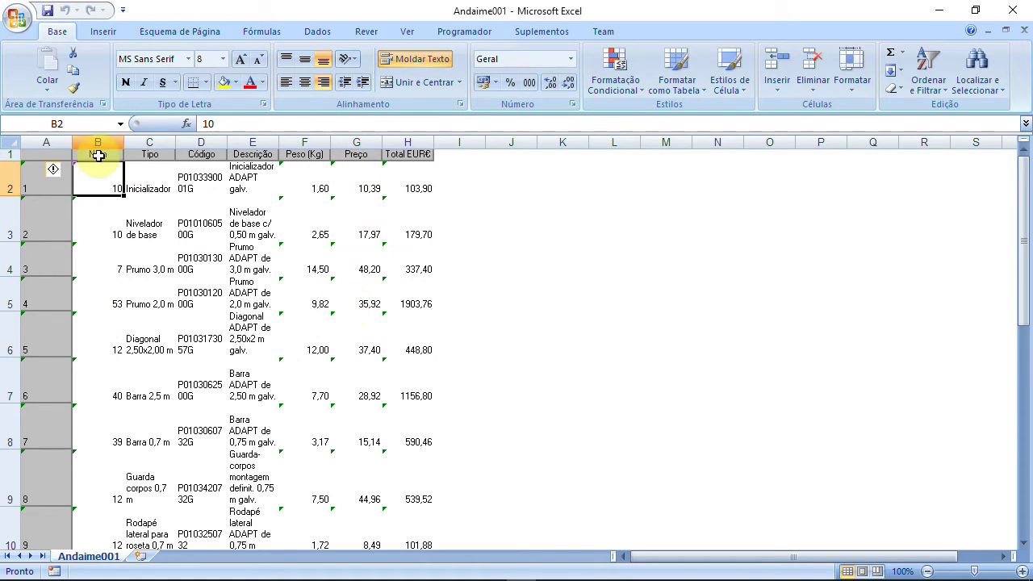
key("alt+Tab")
double_click(525, 450)
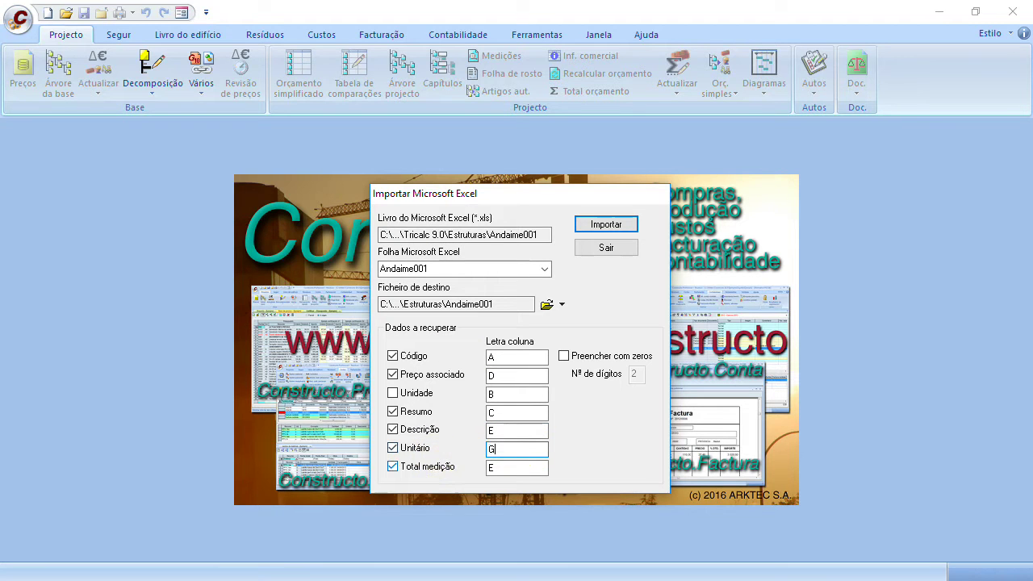
double_click(535, 467)
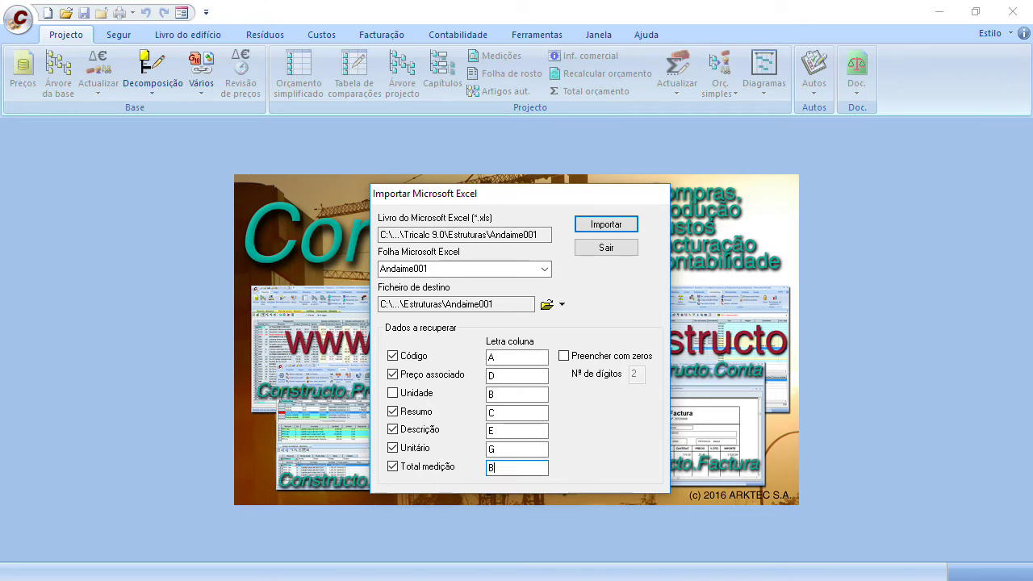
Enable zero-filling of the codes with 2 digits and generate the list of data for import confirmation
left_click(393, 449)
left_click(564, 357)
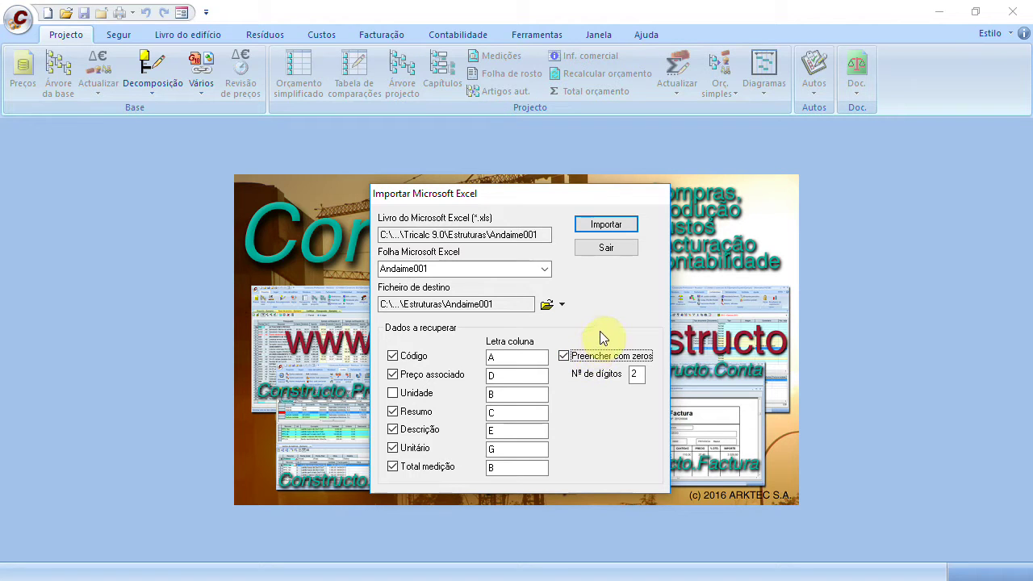
left_click(594, 226)
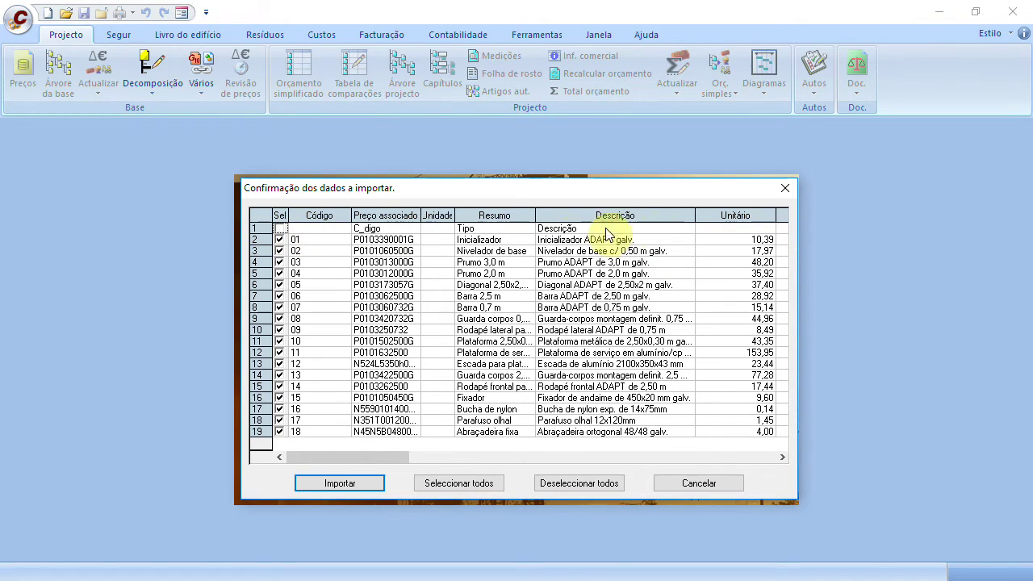
Review and import the selected scaffold rows with file recalculation, then open the project's simplified budget
left_click_drag(322, 457, 590, 457)
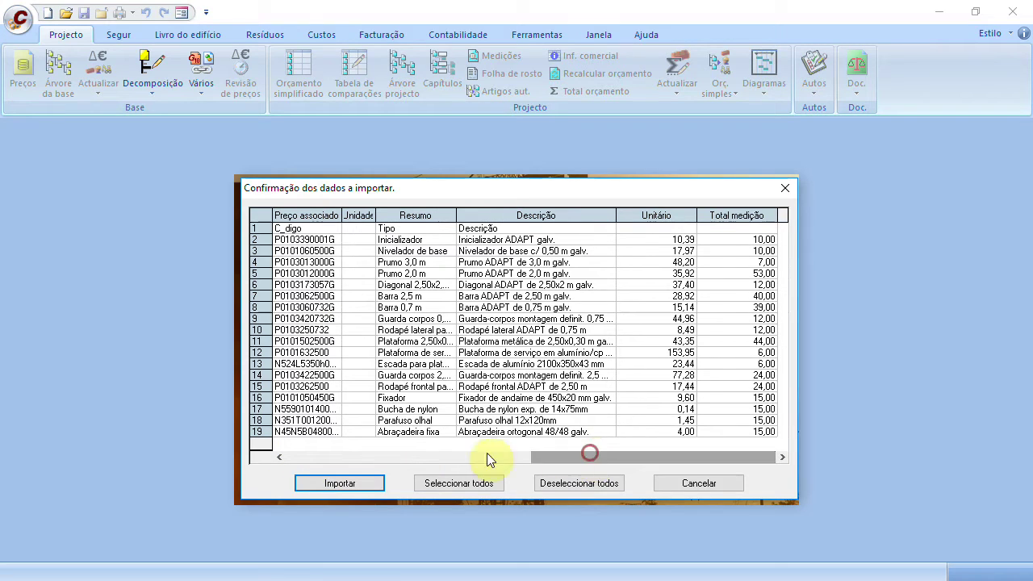
left_click(362, 484)
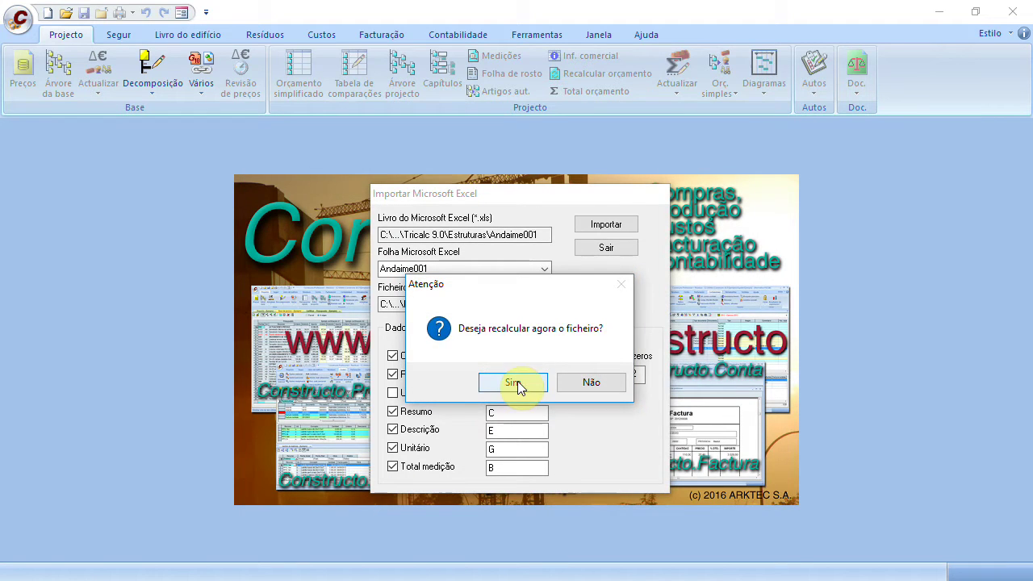
left_click(513, 383)
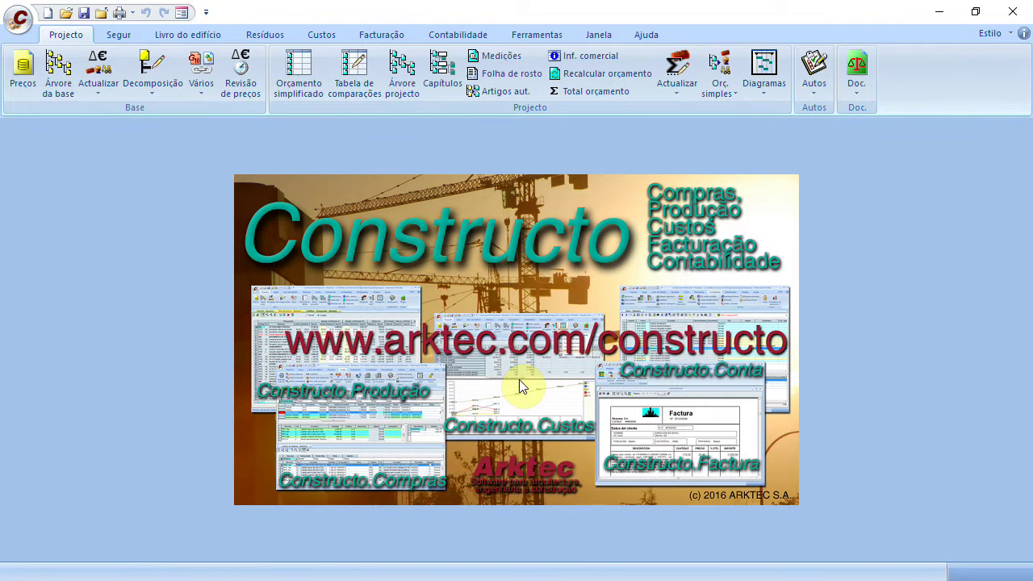
left_click(295, 88)
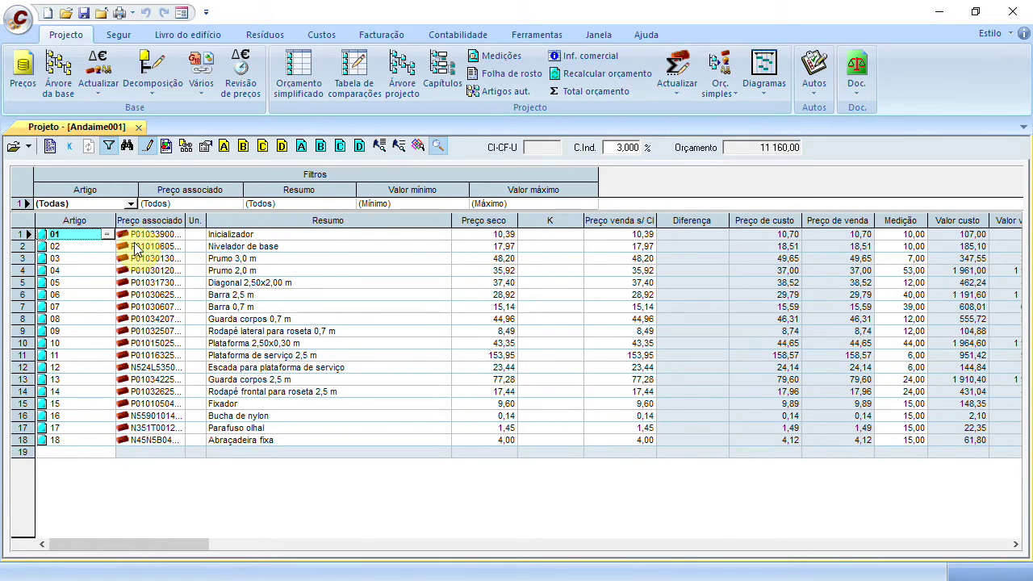
Set the K coefficient to 1,2 for articles 01 and 02, 1,35 for article 03 and 0,85 for article 04
left_click(552, 235)
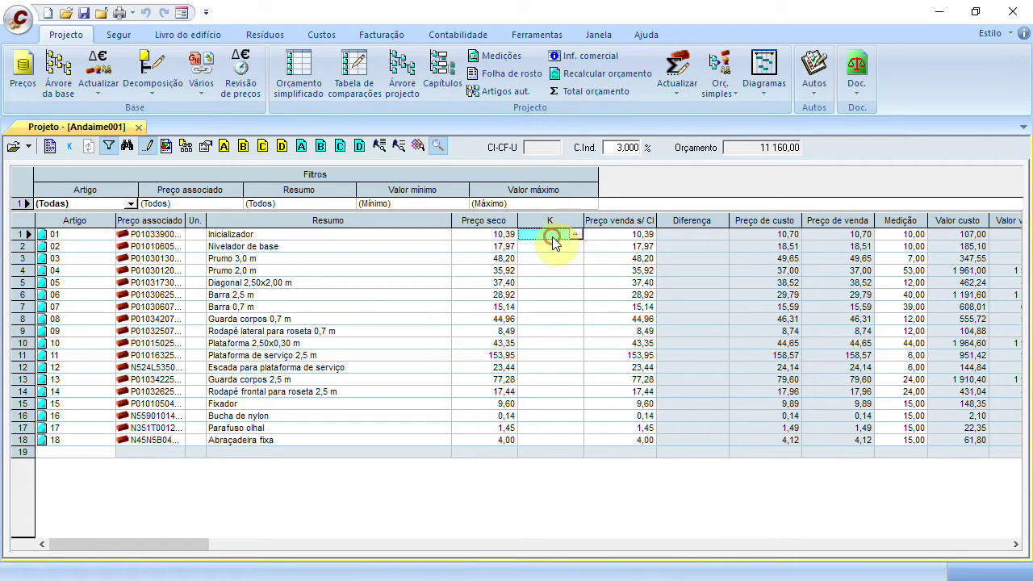
type("1,2")
left_click(551, 249)
type("1,2")
left_click(545, 260)
type("1,35")
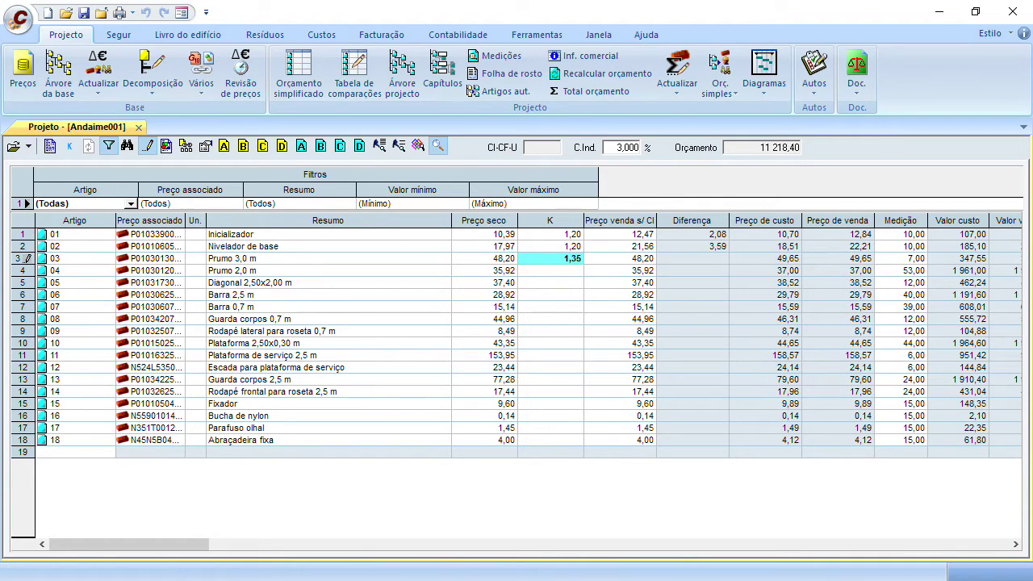
left_click(549, 270)
type("0,85")
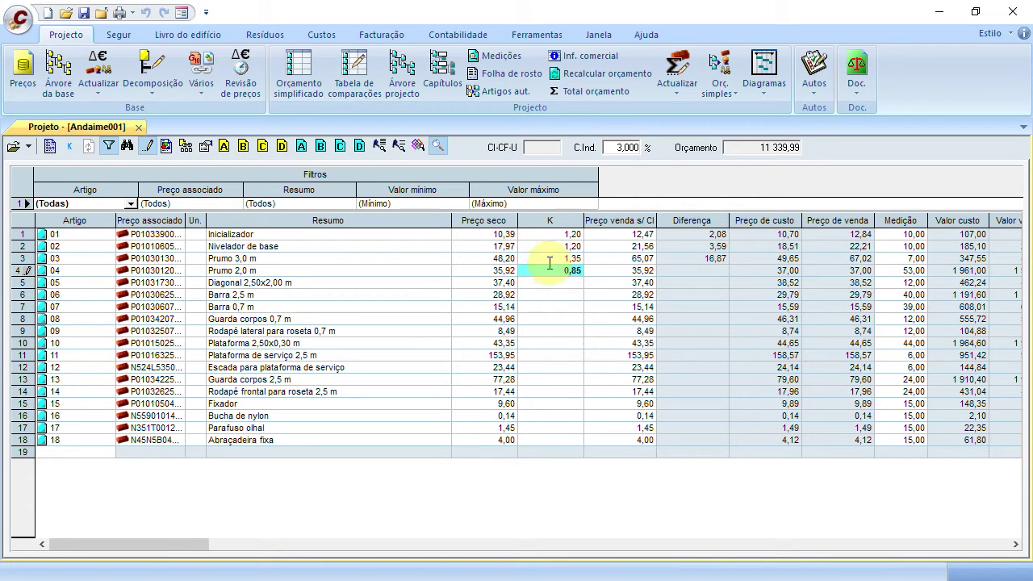
left_click(570, 285)
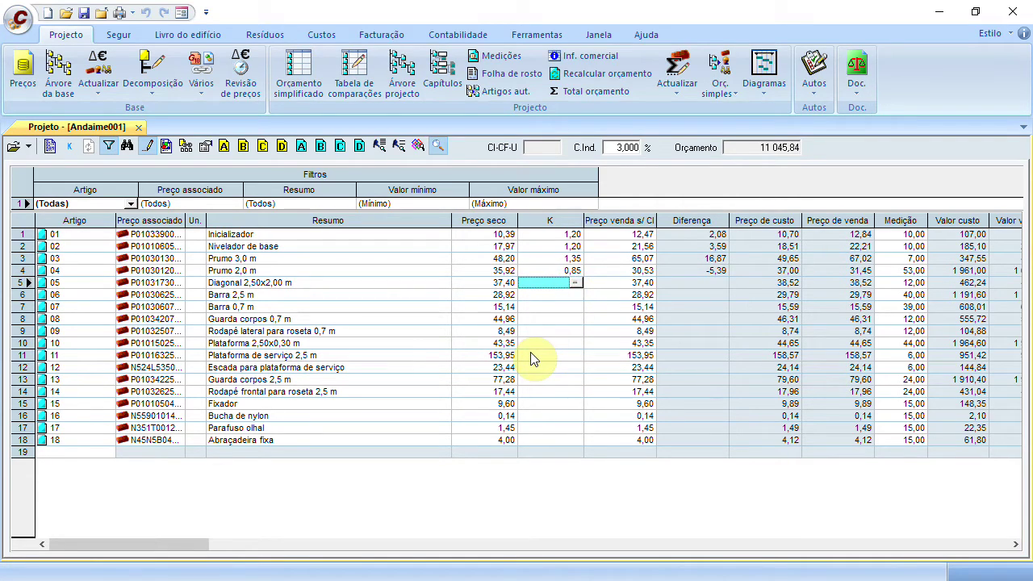
Review the list of selectable budget columns without changing it, and check the sale value and value difference columns of the table
right_click(673, 210)
left_click(710, 298)
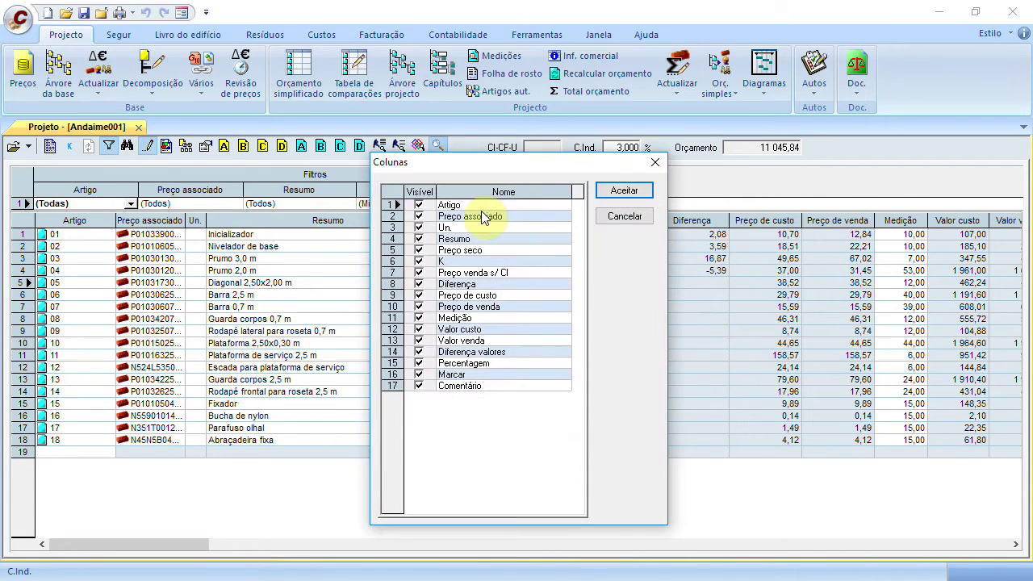
left_click(634, 217)
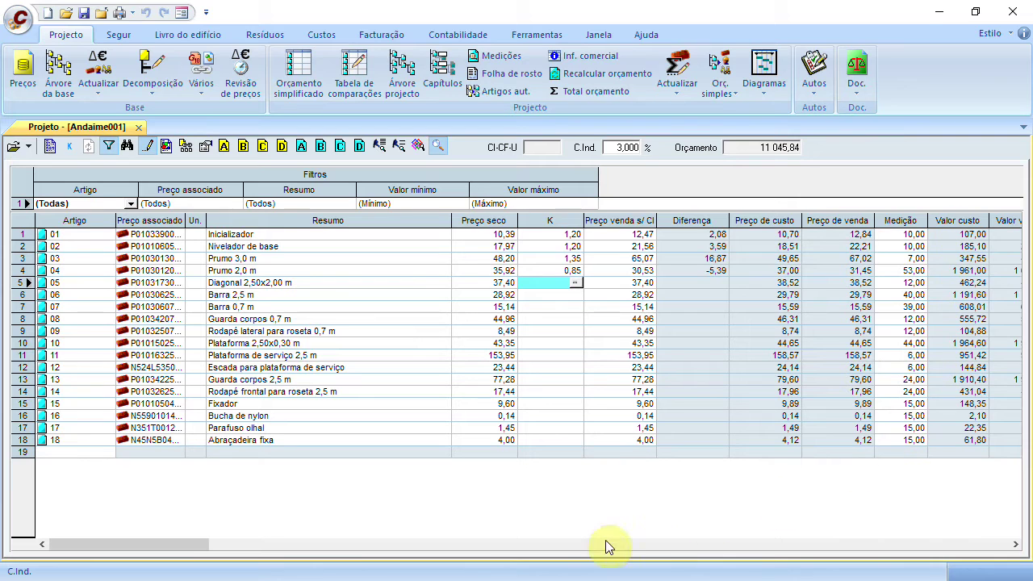
left_click_drag(171, 545, 473, 570)
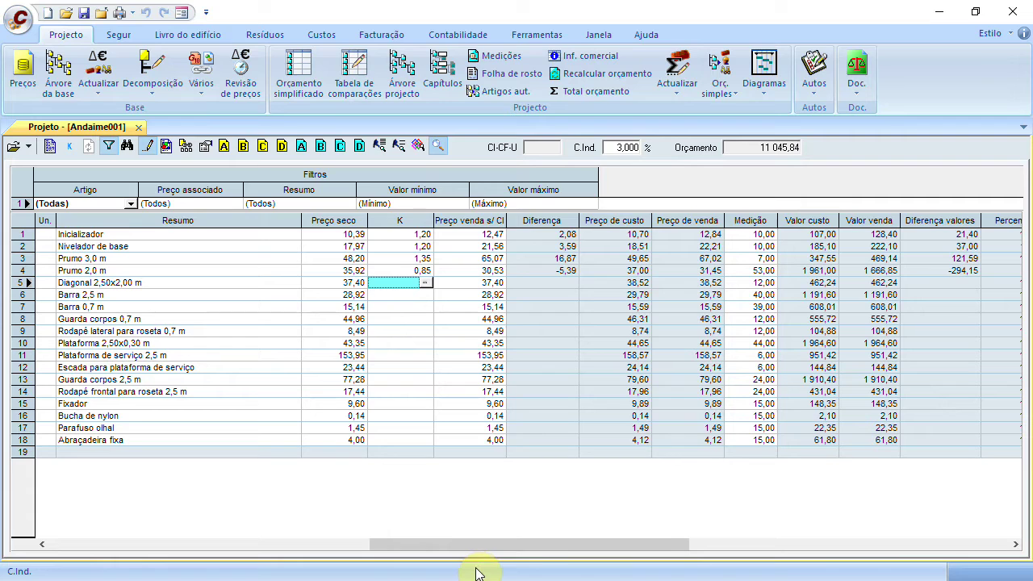
left_click_drag(575, 544, 231, 548)
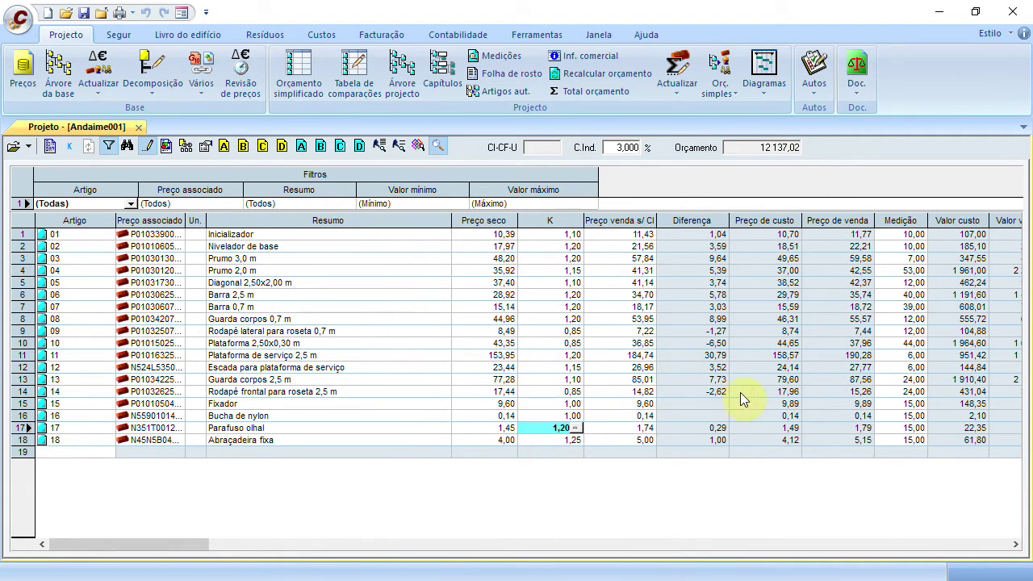
Open the project's print listings and preview the "Medição e orçamento" listing
left_click(472, 415)
left_click(17, 18)
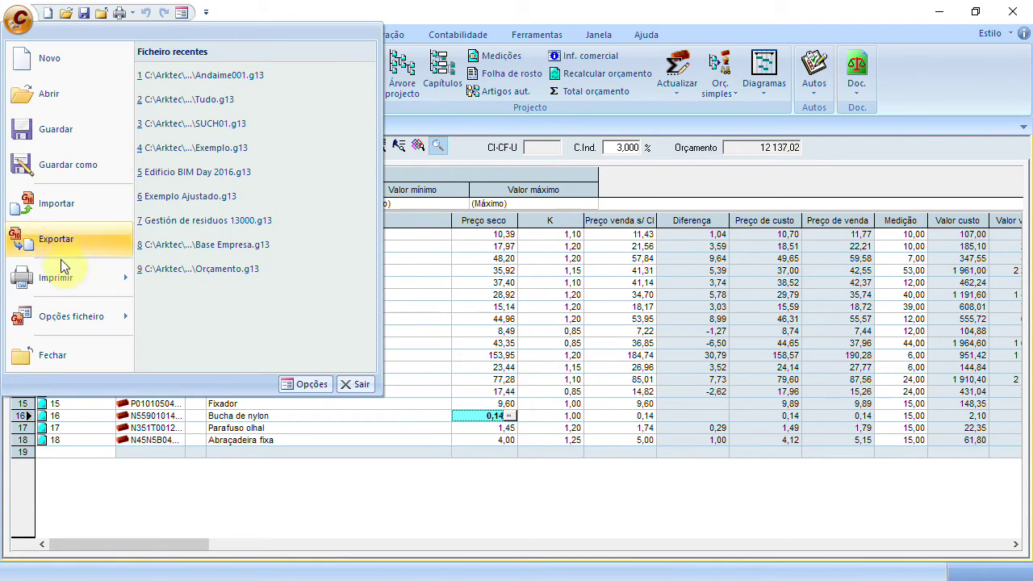
mouse_move(66, 280)
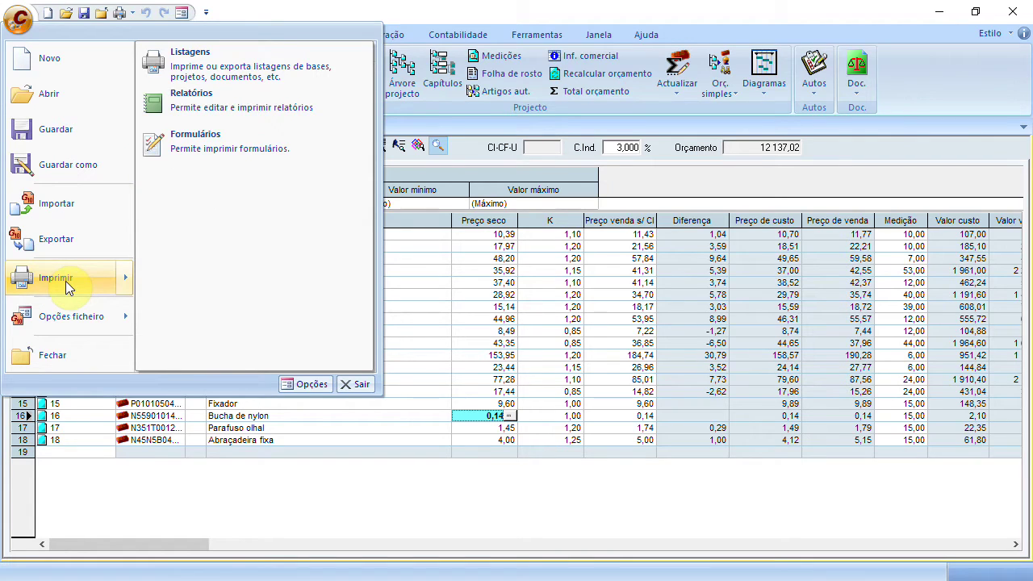
left_click(252, 65)
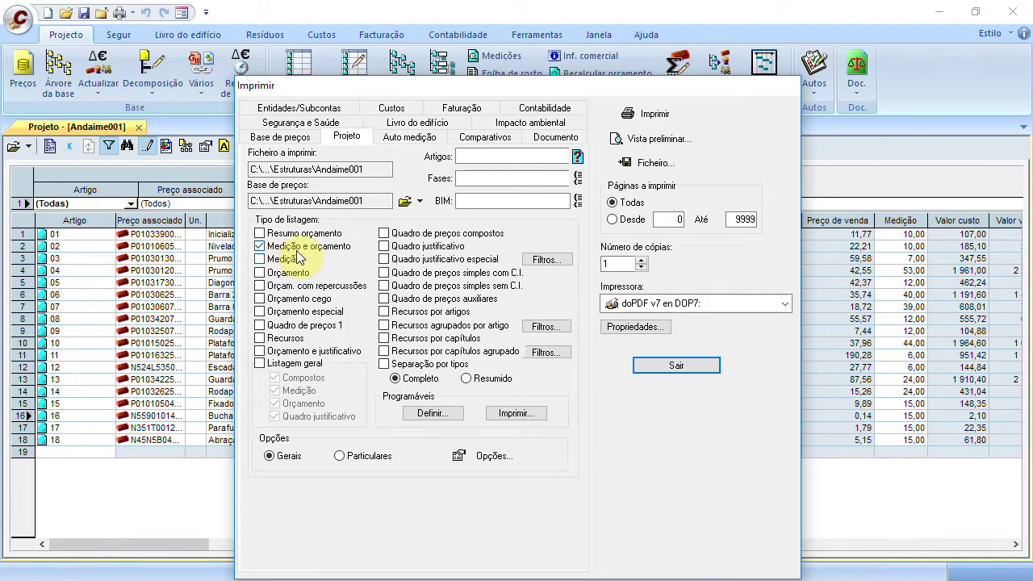
left_click(618, 138)
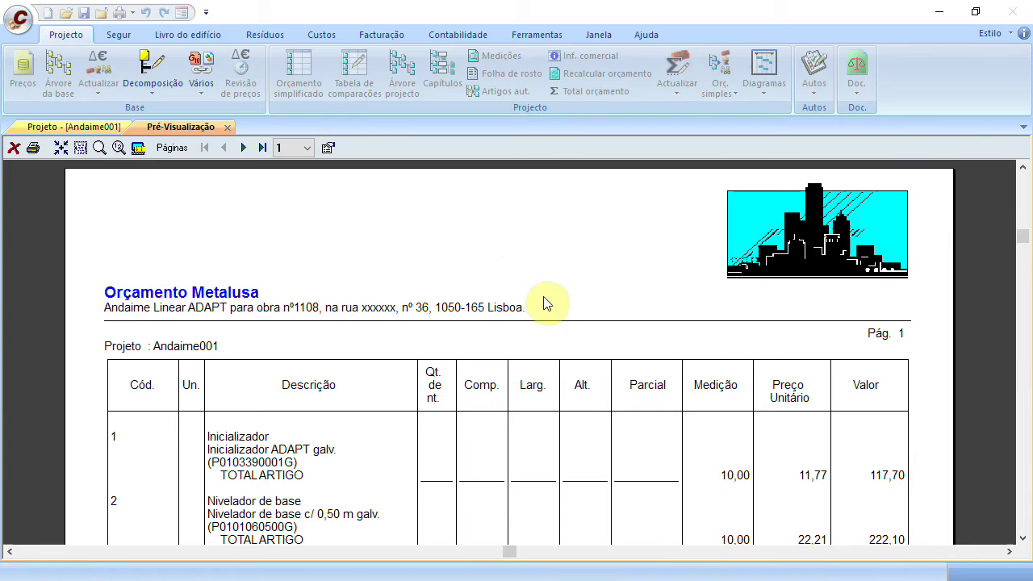
Examine the previewed listing's title, project description, logo, article descriptions, measurements, unit prices and values
scroll(546, 356, "down", 1)
scroll(546, 356, "down", 5)
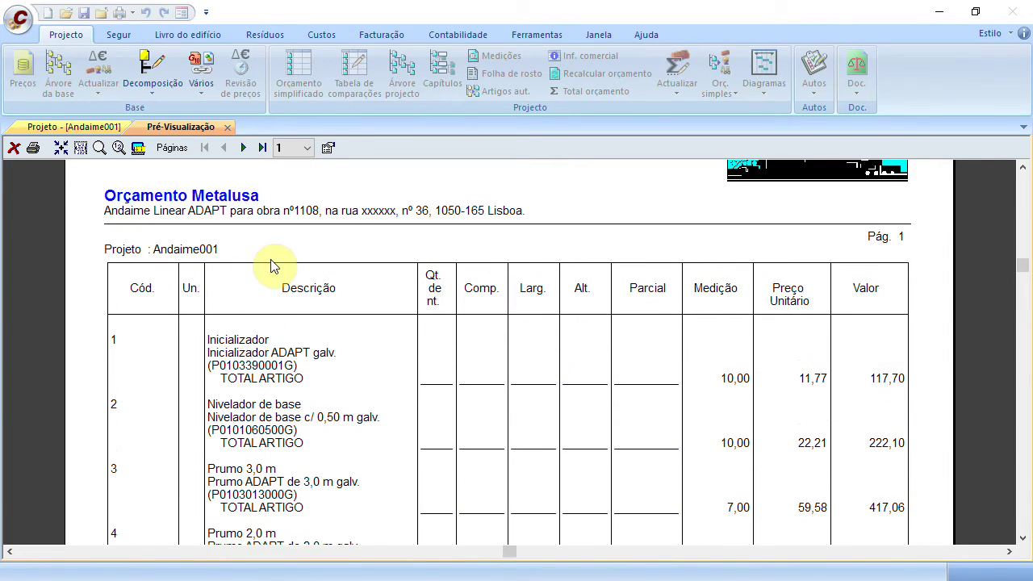
scroll(271, 264, "up", 1)
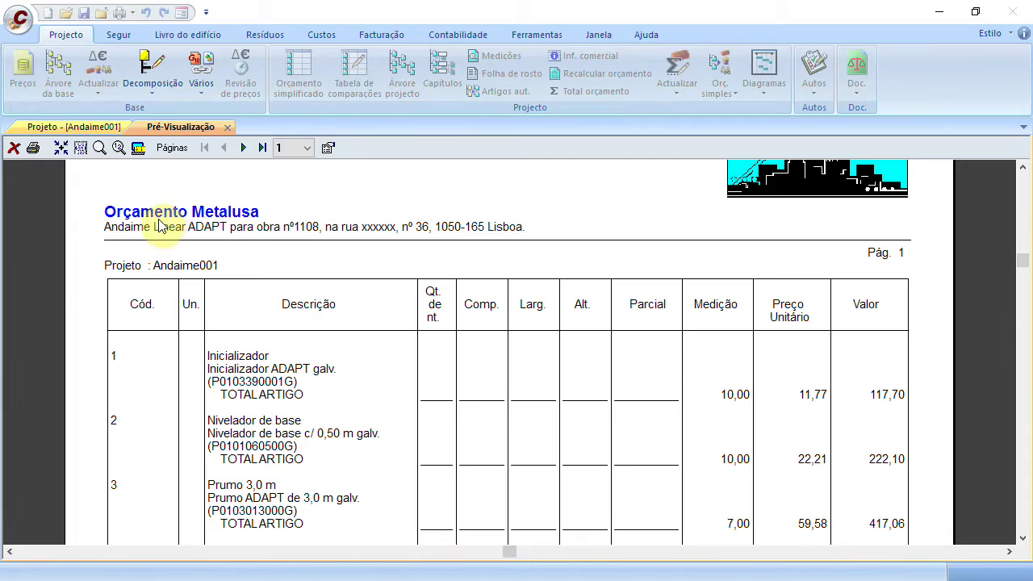
scroll(377, 322, "up", 3)
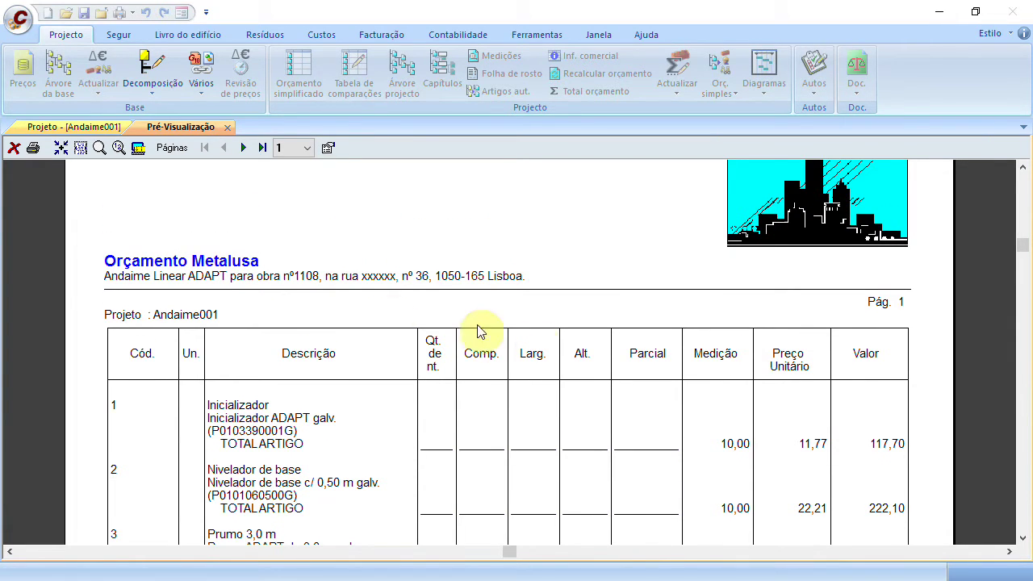
scroll(477, 330, "up", 2)
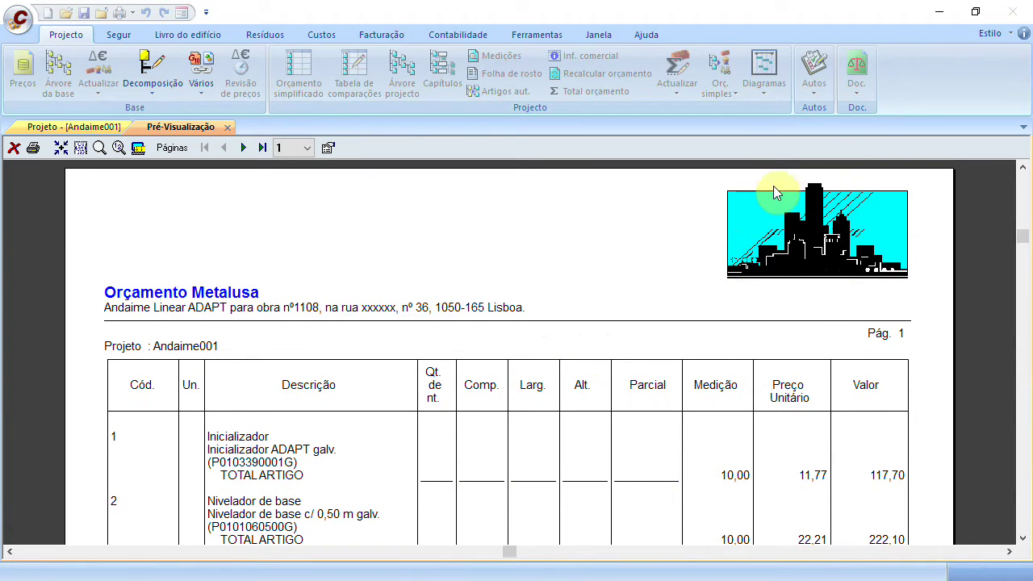
scroll(707, 310, "down", 10)
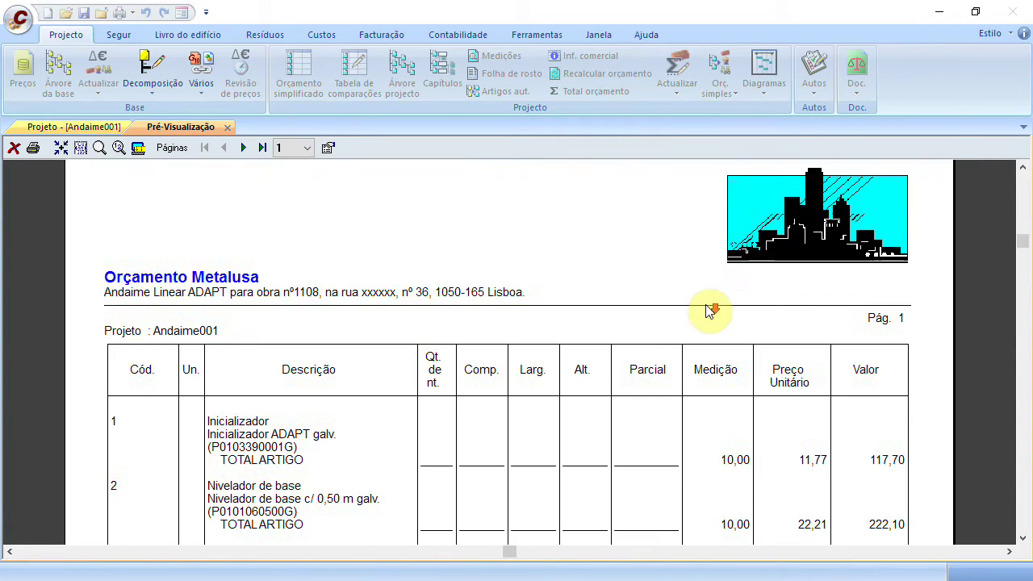
scroll(707, 311, "down", 3)
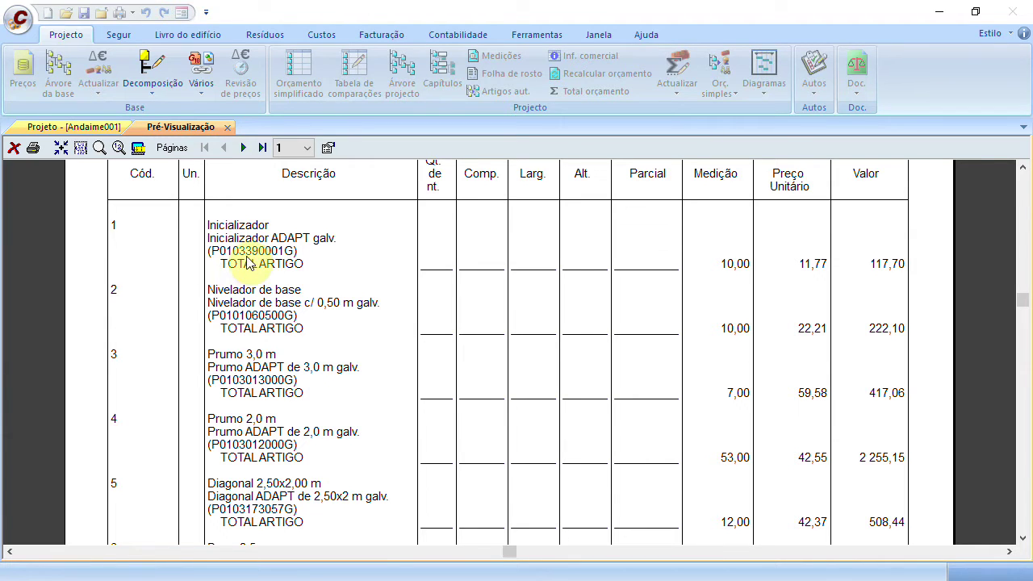
scroll(297, 324, "down", 1)
scroll(299, 329, "down", 1)
scroll(298, 329, "down", 2)
scroll(303, 329, "up", 4)
scroll(303, 330, "up", 1)
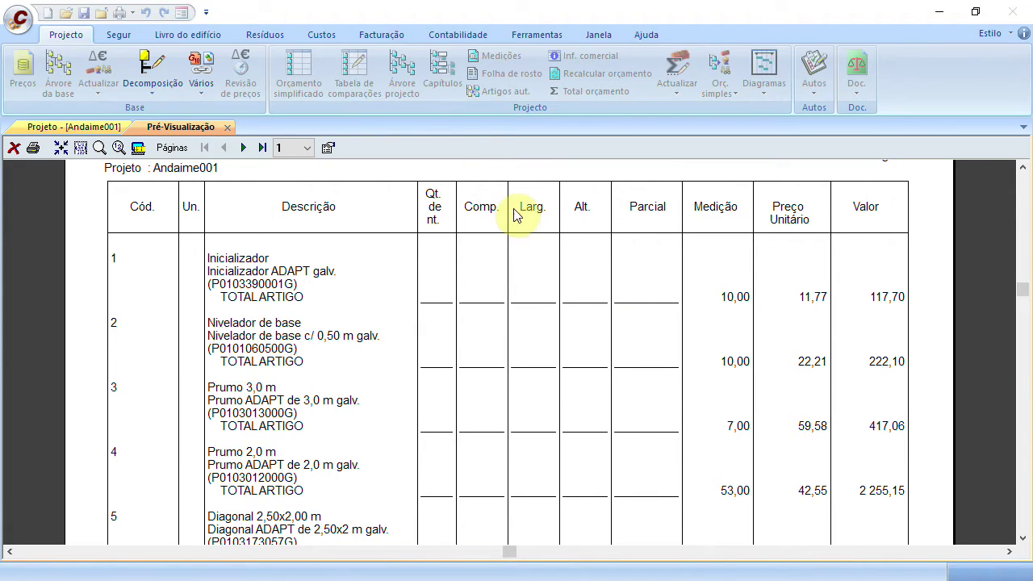
Close the preview, replace the "Medição e orçamento" listing type with "Orçamento" and preview it
right_click(231, 208)
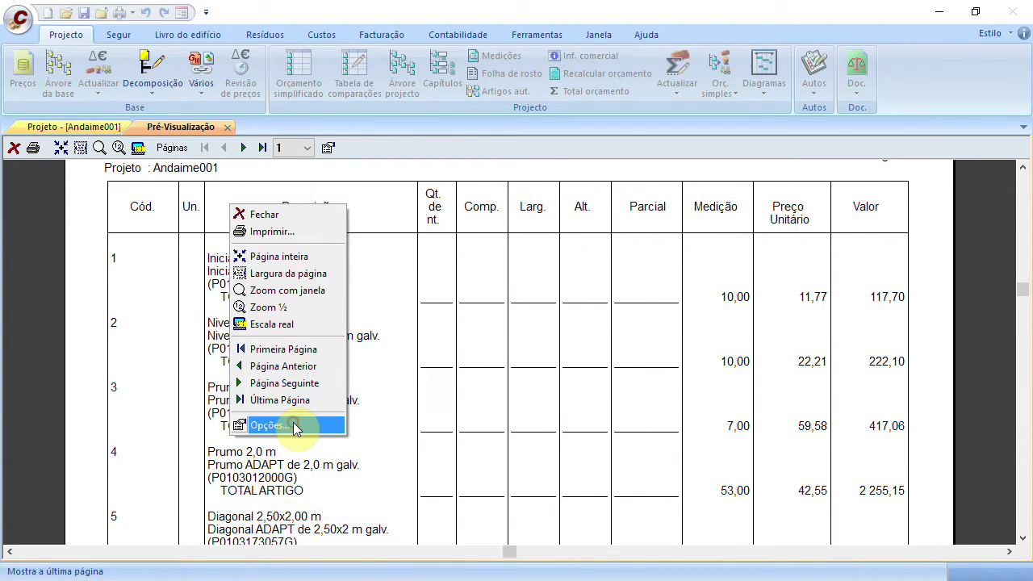
key("Escape")
left_click(227, 127)
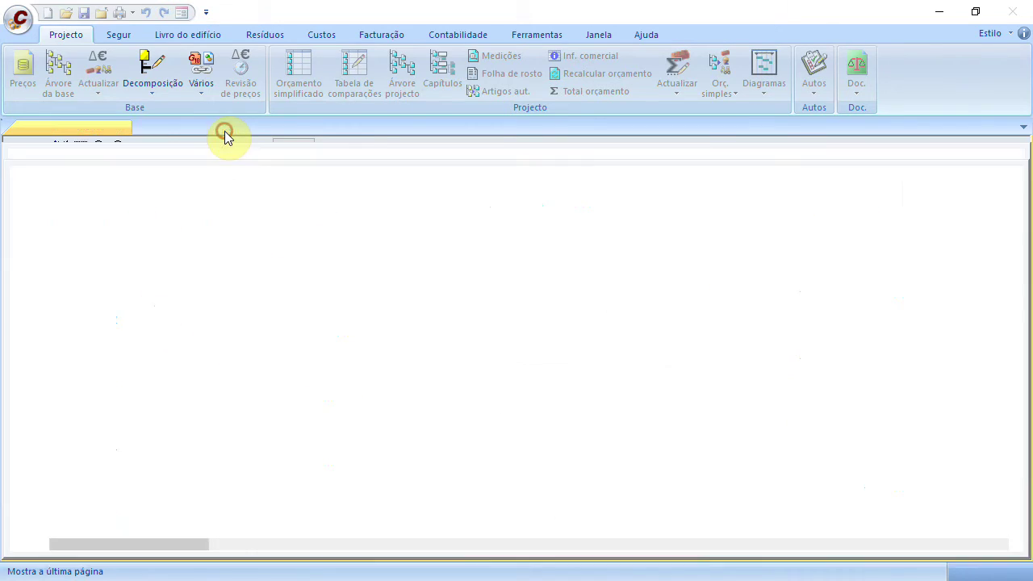
left_click(259, 246)
left_click(278, 275)
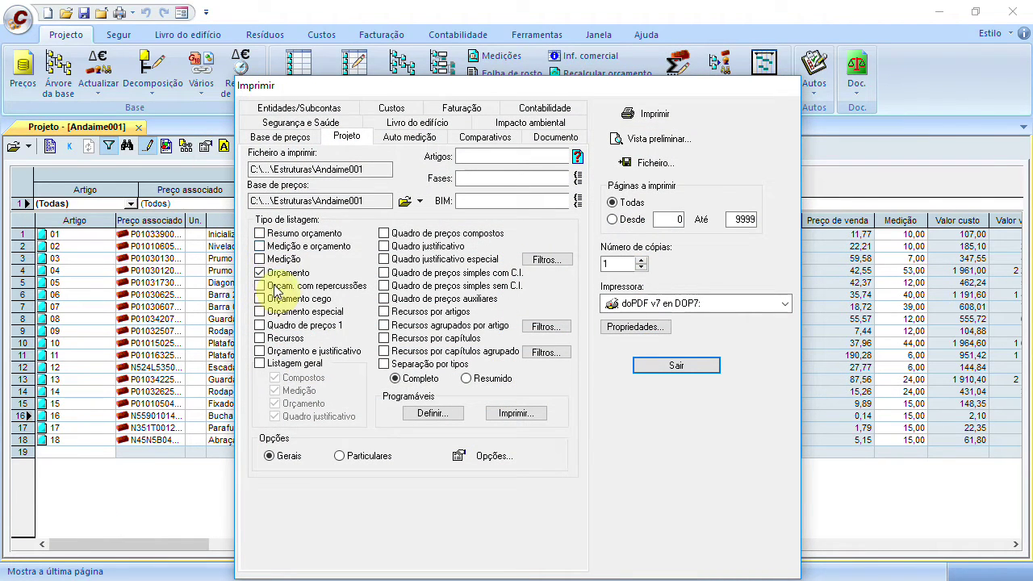
left_click(652, 147)
Examine the article descriptions, measurements, unit prices and values in the "Orçamento" preview
scroll(538, 392, "down", 5)
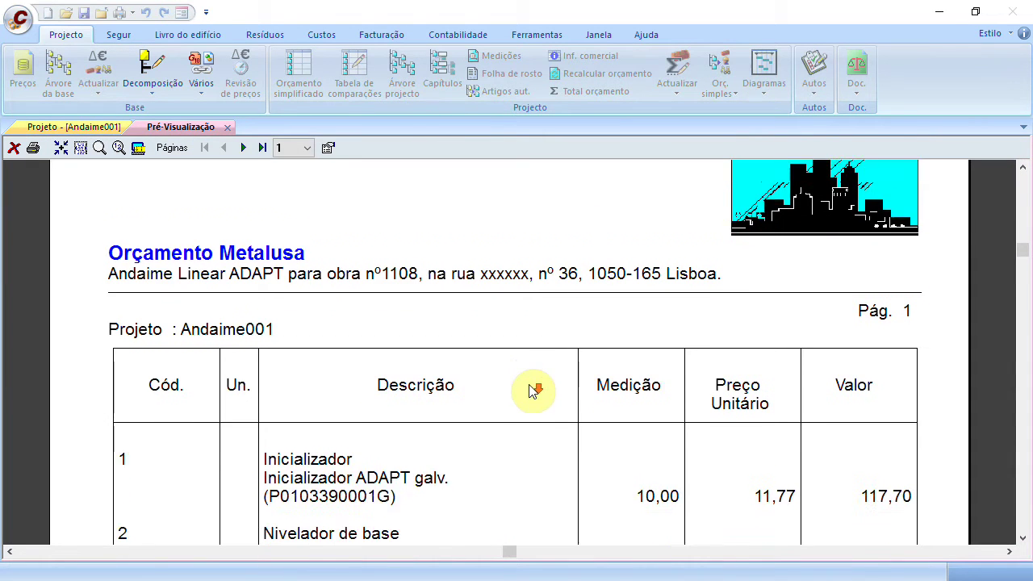
scroll(536, 386, "down", 2)
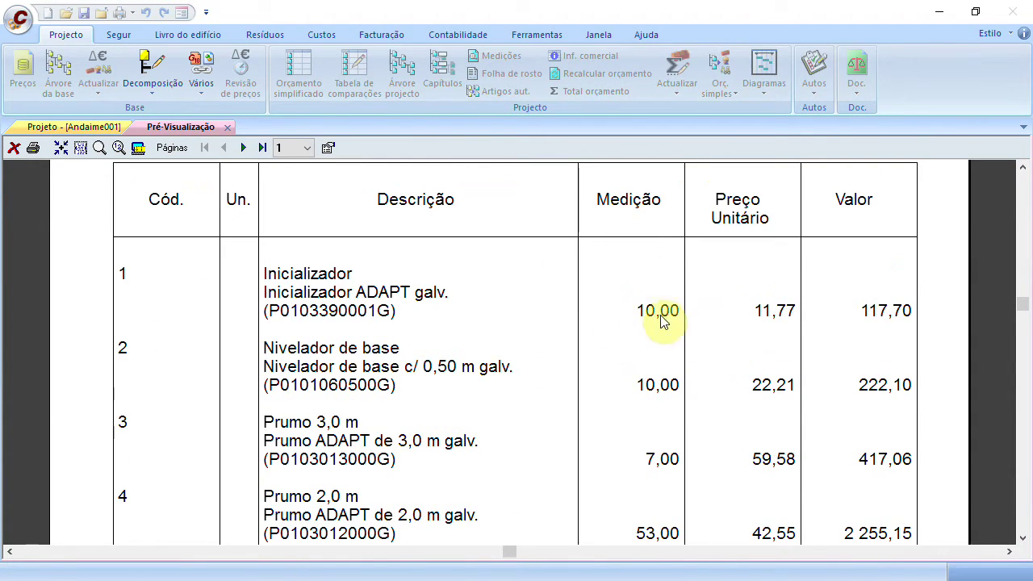
scroll(599, 364, "down", 2)
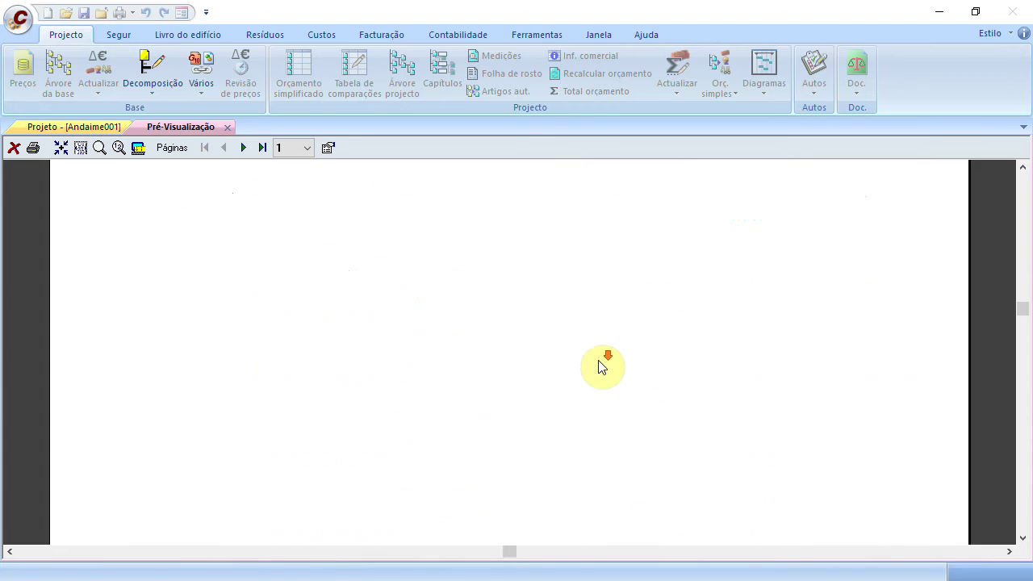
scroll(601, 371, "down", 6)
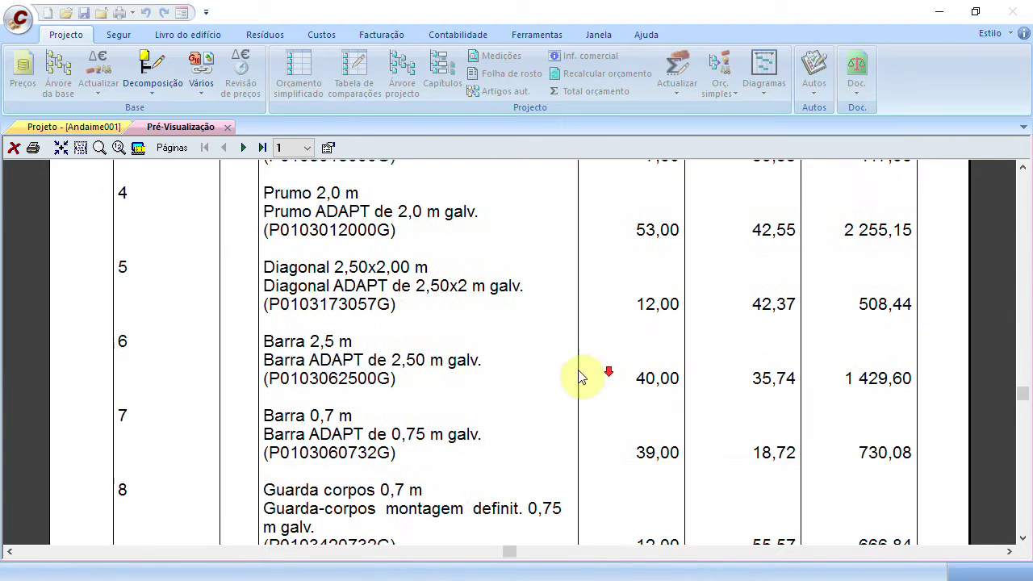
scroll(272, 300, "up", 2)
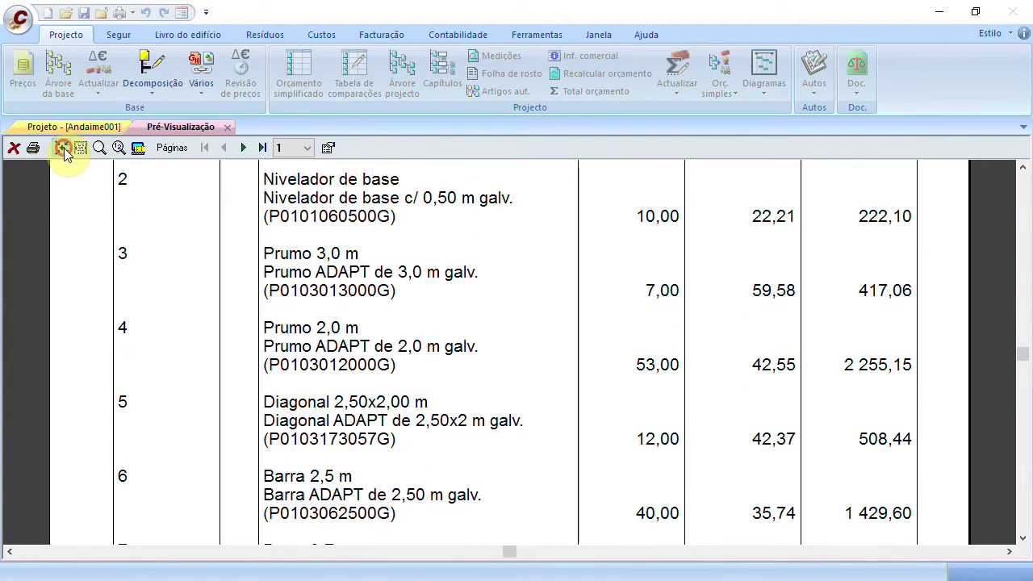
View the whole budget page and inspect the validity note in its footer up close
left_click(61, 147)
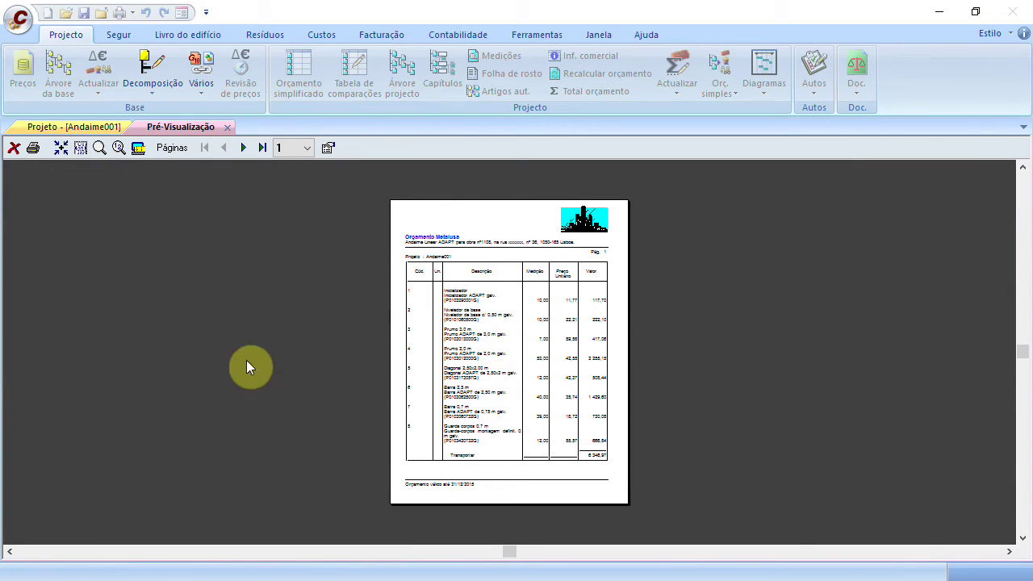
left_click(397, 457)
scroll(346, 475, "down", 1)
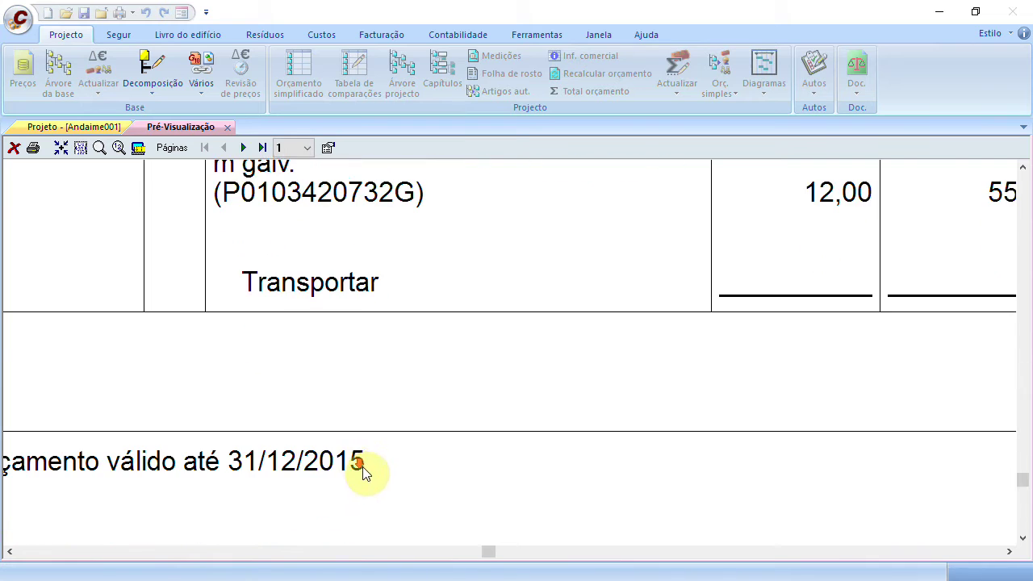
left_click(358, 330)
scroll(199, 292, "down", 1)
left_click(118, 147)
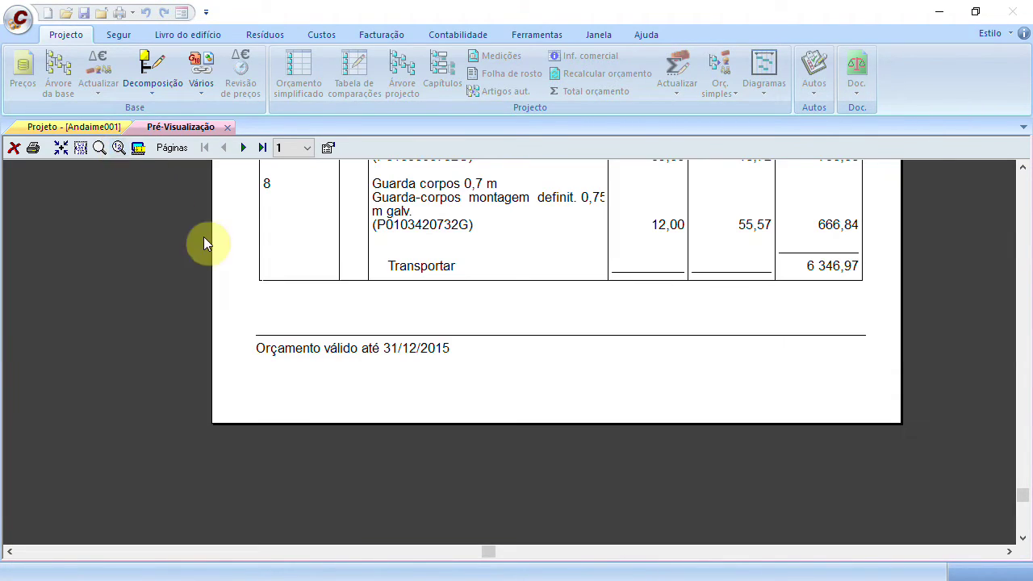
scroll(266, 307, "up", 3)
Examine the preview's listing, logo, general font and printer font options, including all ten printer font types, and leave without changes
right_click(339, 294)
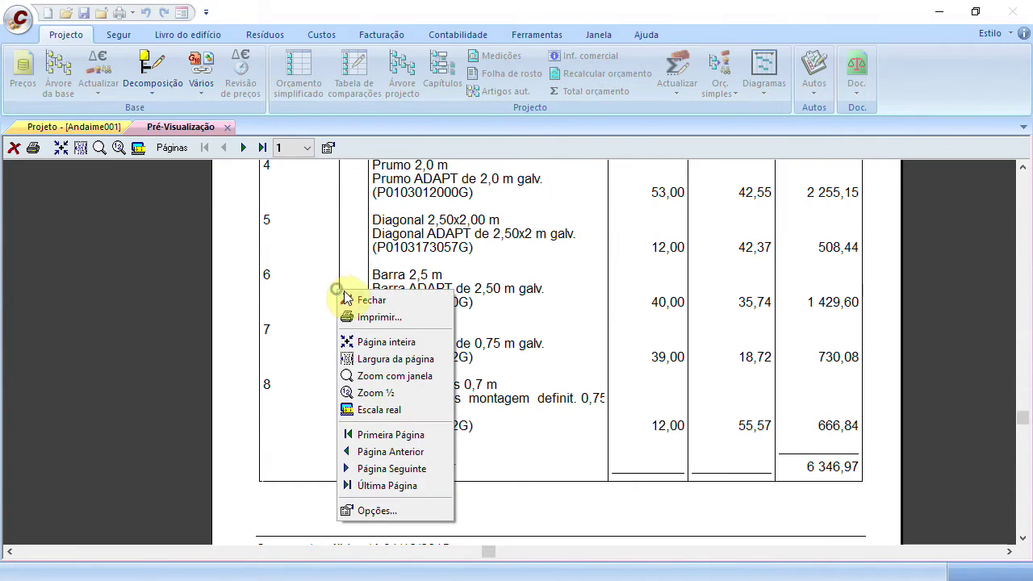
left_click(419, 514)
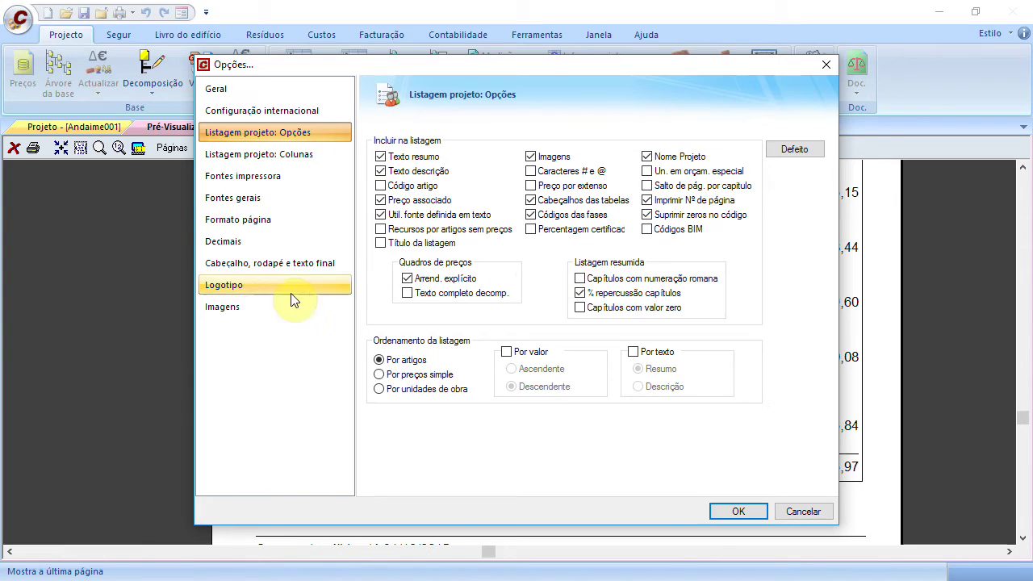
left_click(263, 288)
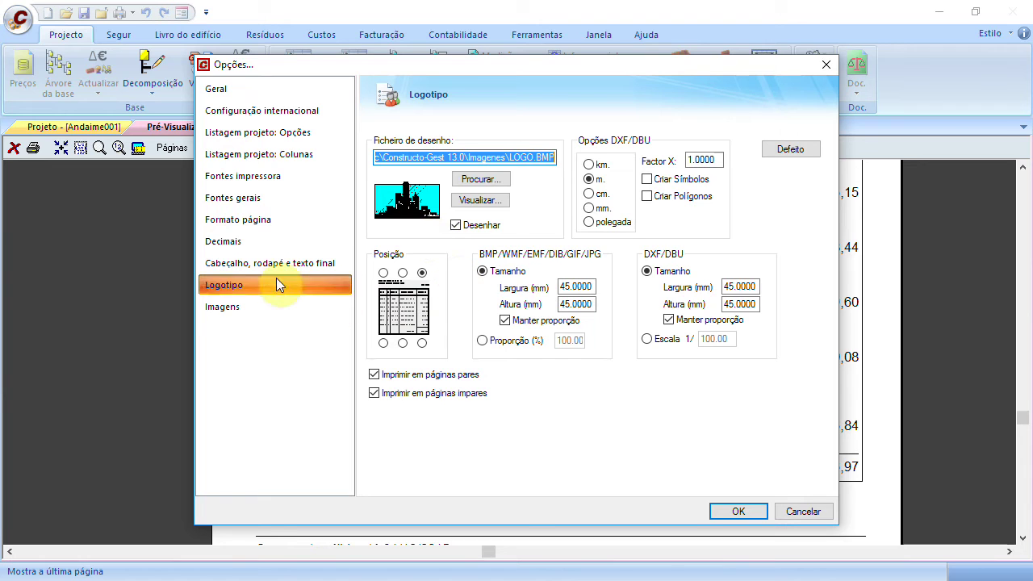
left_click(269, 198)
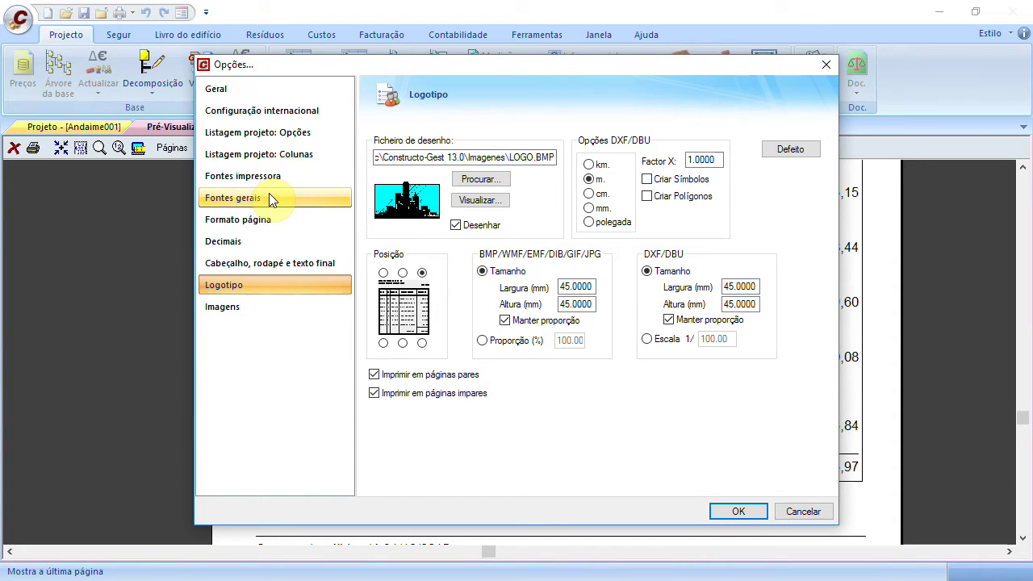
left_click(269, 196)
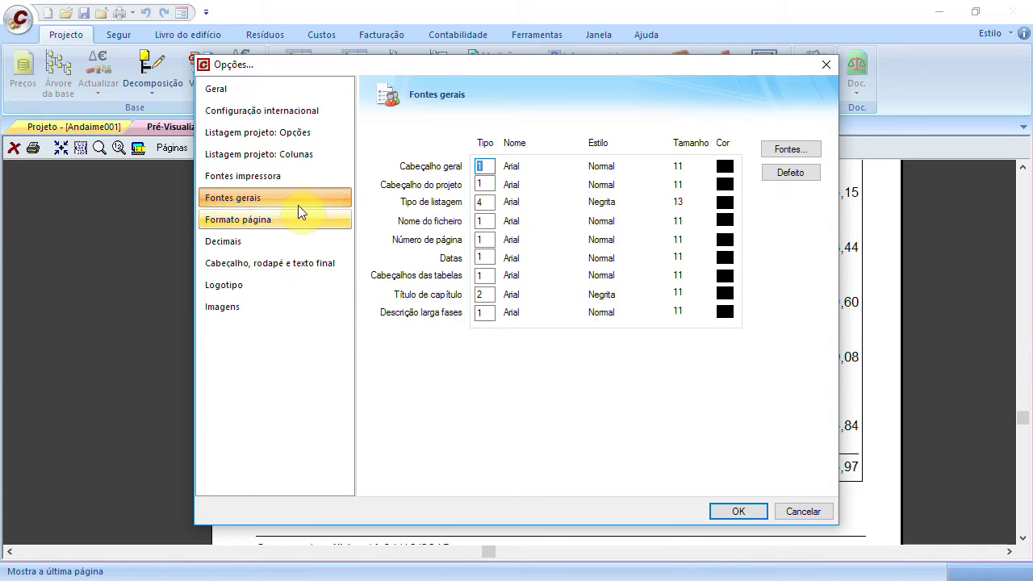
left_click(296, 178)
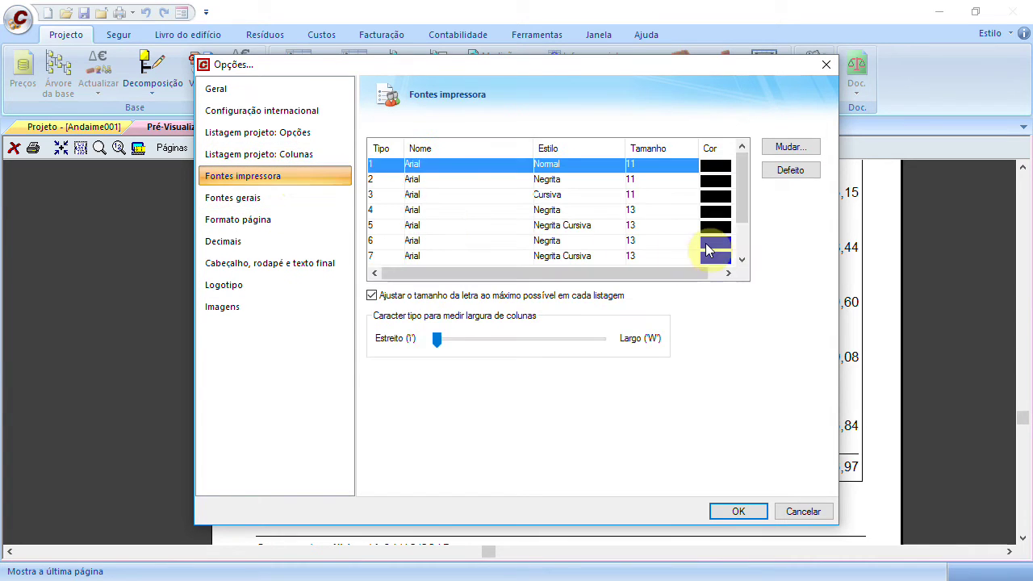
left_click_drag(743, 188, 744, 224)
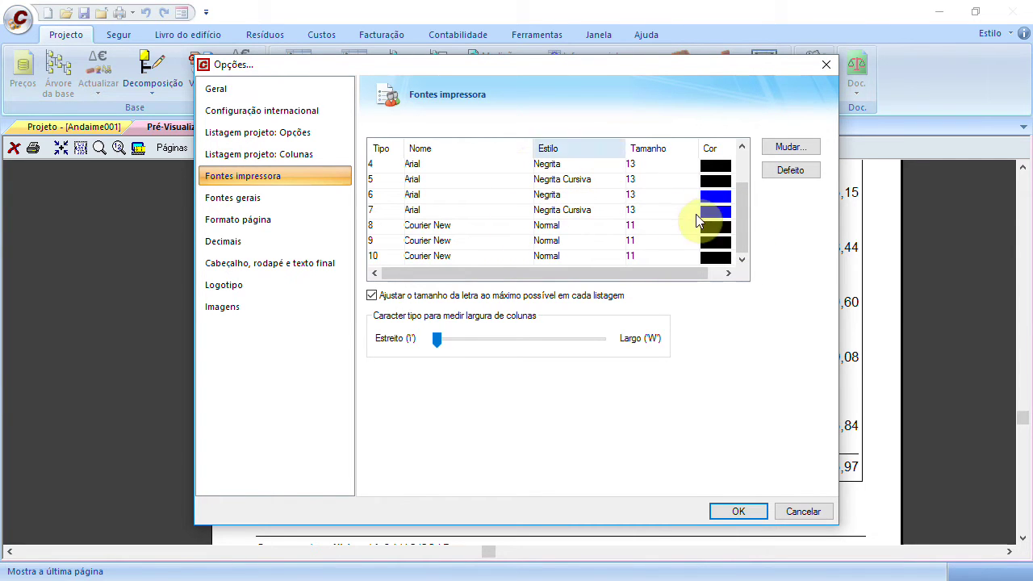
left_click(786, 509)
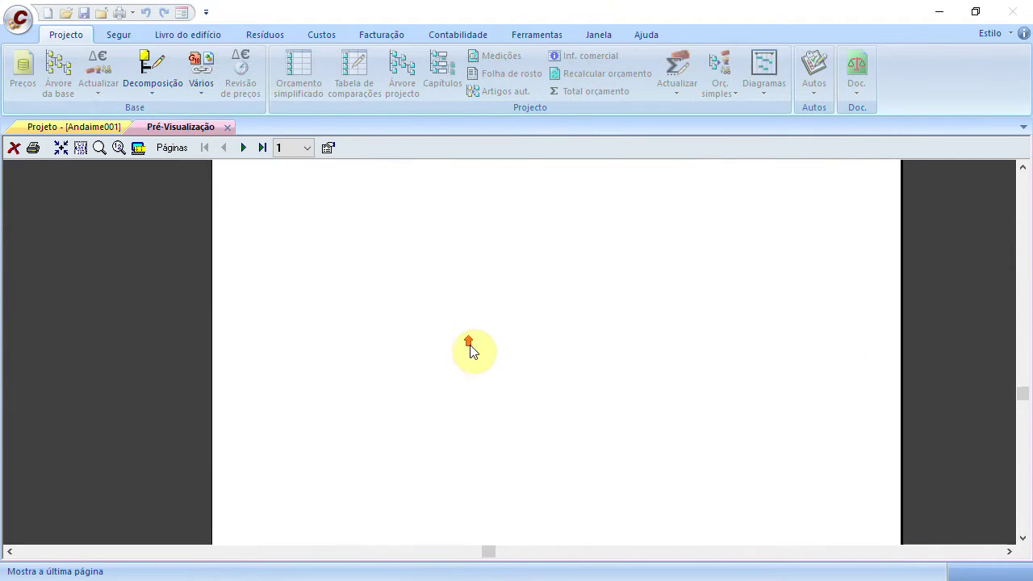
Close the budget preview and the print dialog to return to the Andaime001 project table
scroll(475, 351, "up", 10)
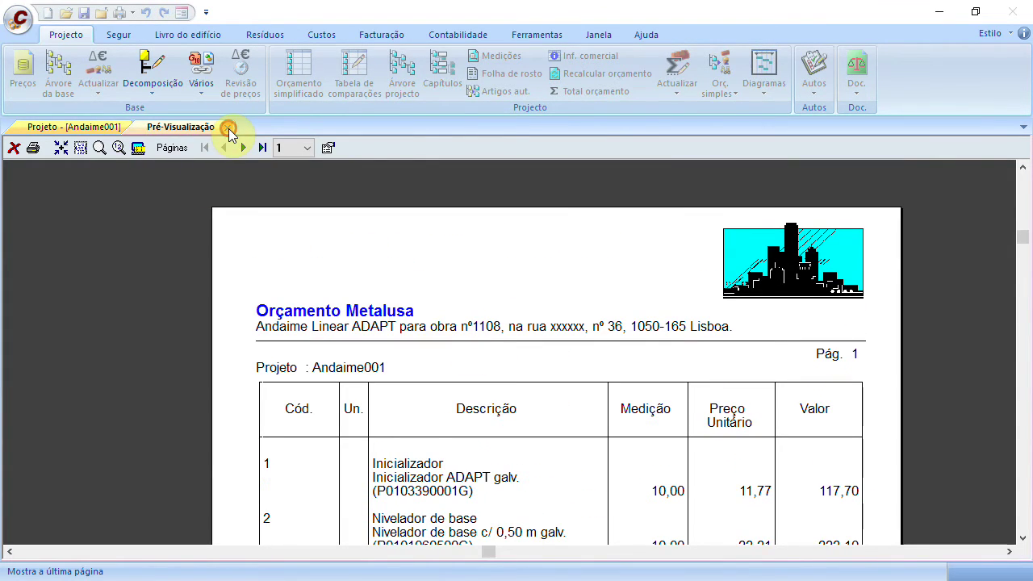
left_click(228, 127)
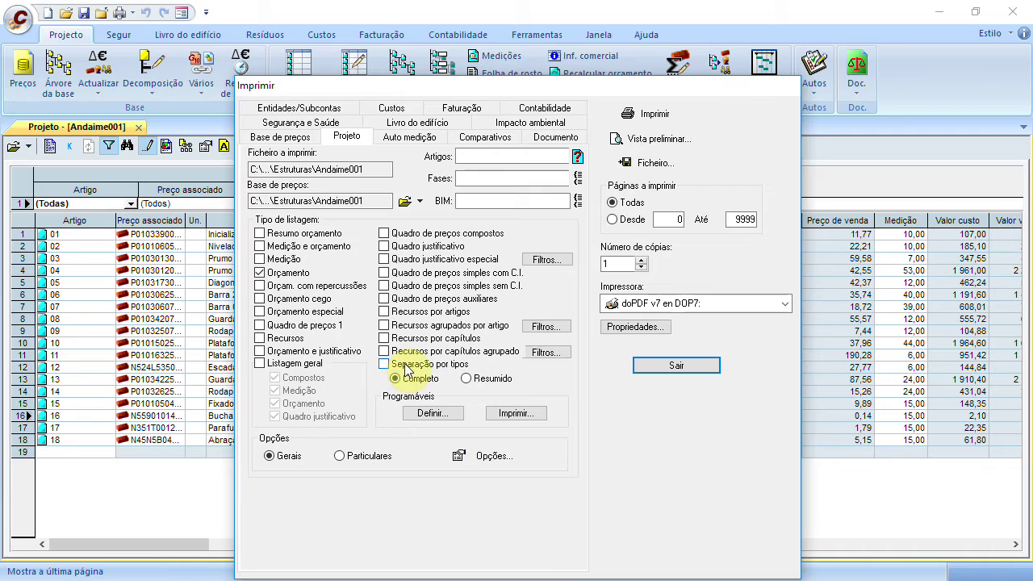
left_click(663, 370)
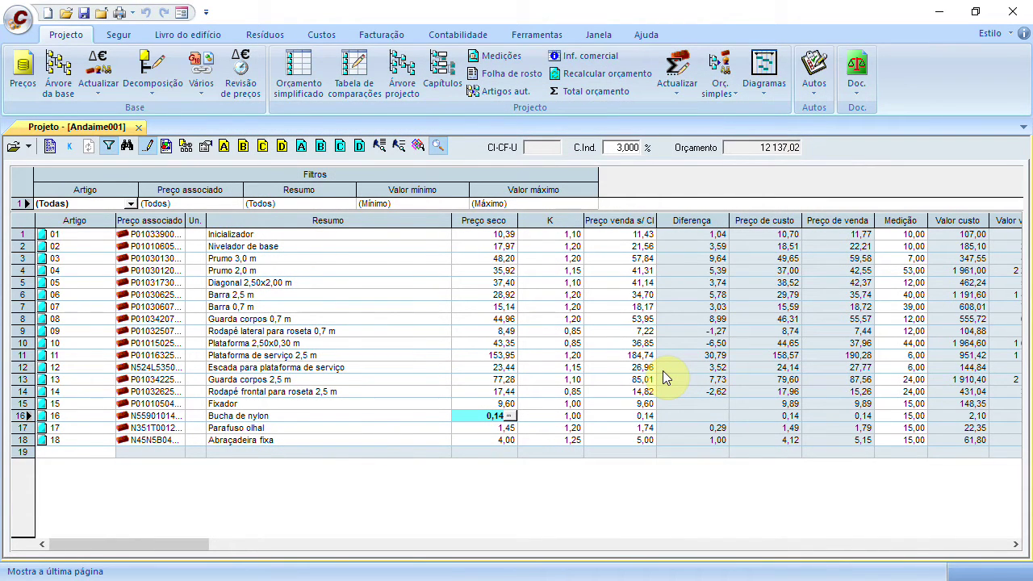
key("Tab")
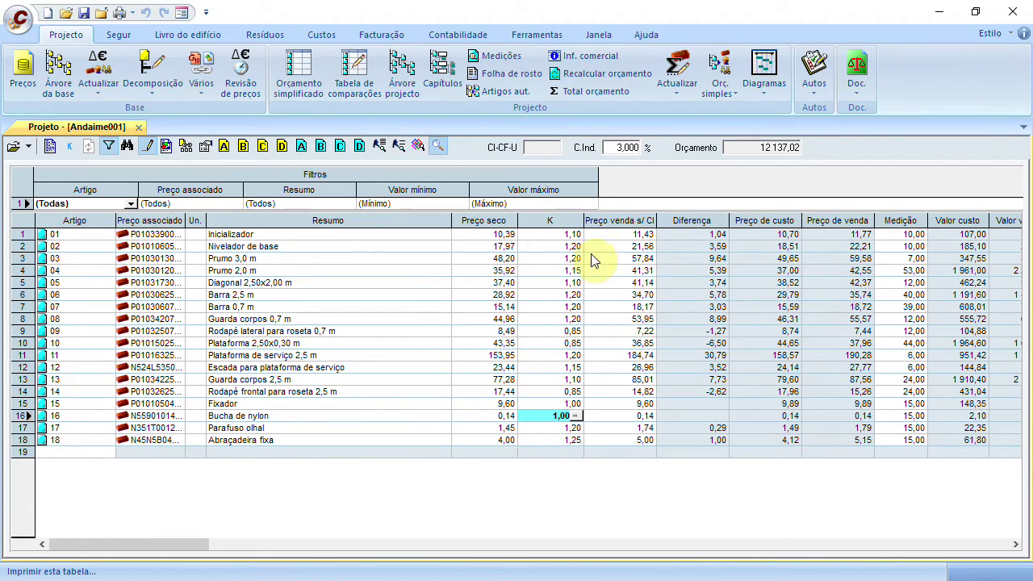
Open the project's comparison table and look through its A to D price, measurement and sale value columns
left_click(360, 91)
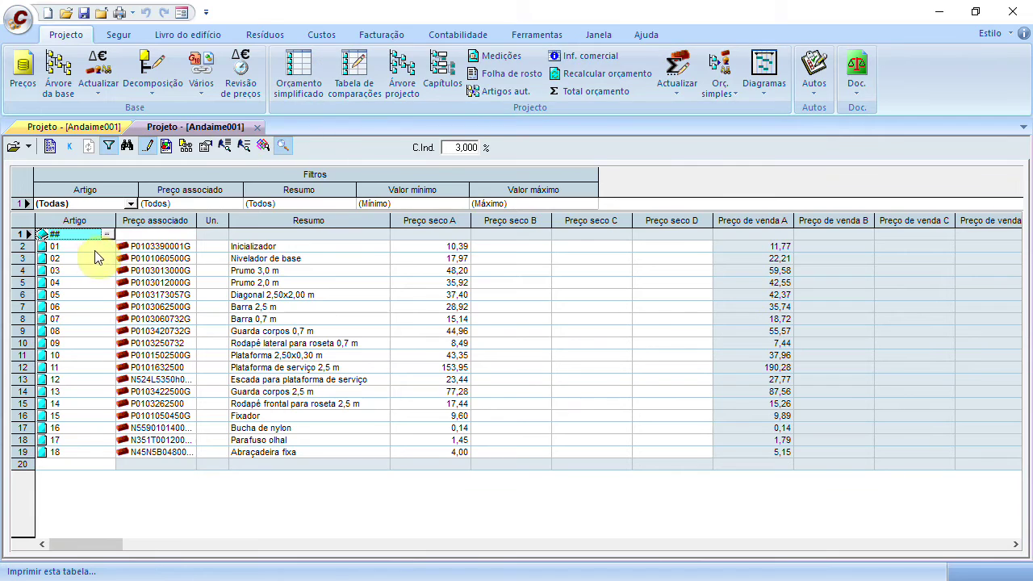
left_click_drag(89, 547, 899, 532)
left_click_drag(970, 523, 219, 560)
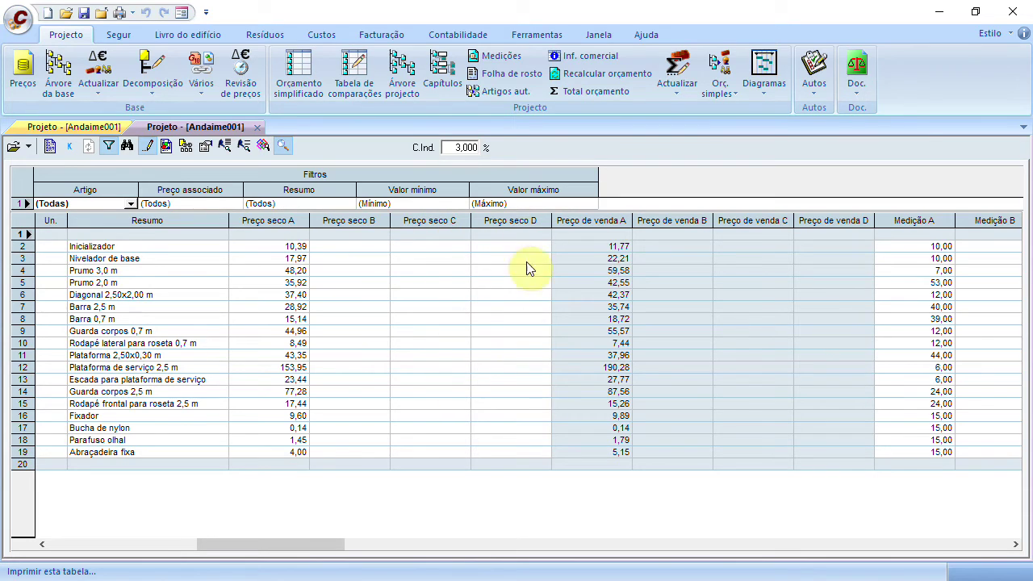
left_click_drag(325, 547, 680, 546)
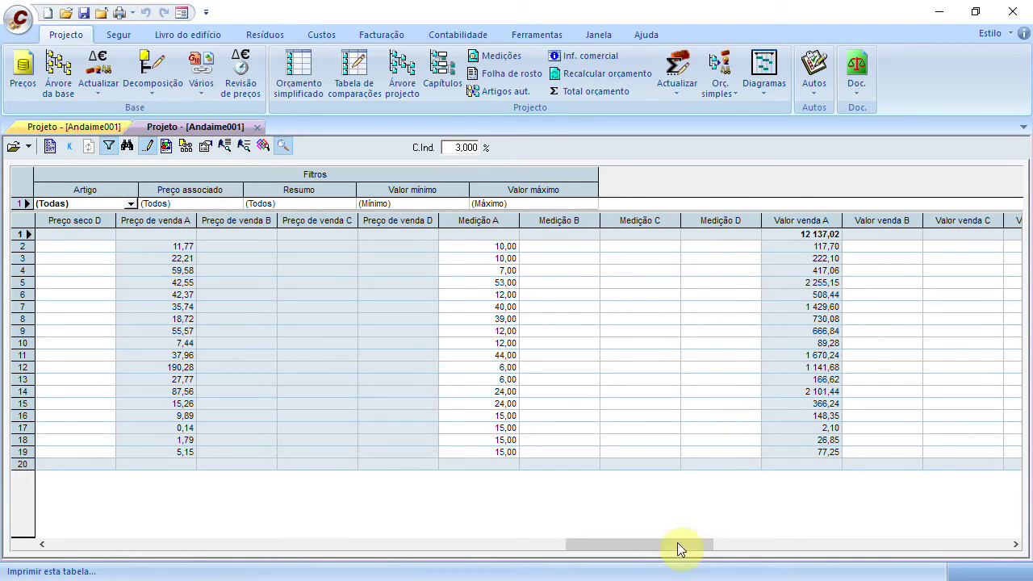
left_click_drag(690, 552, 207, 551)
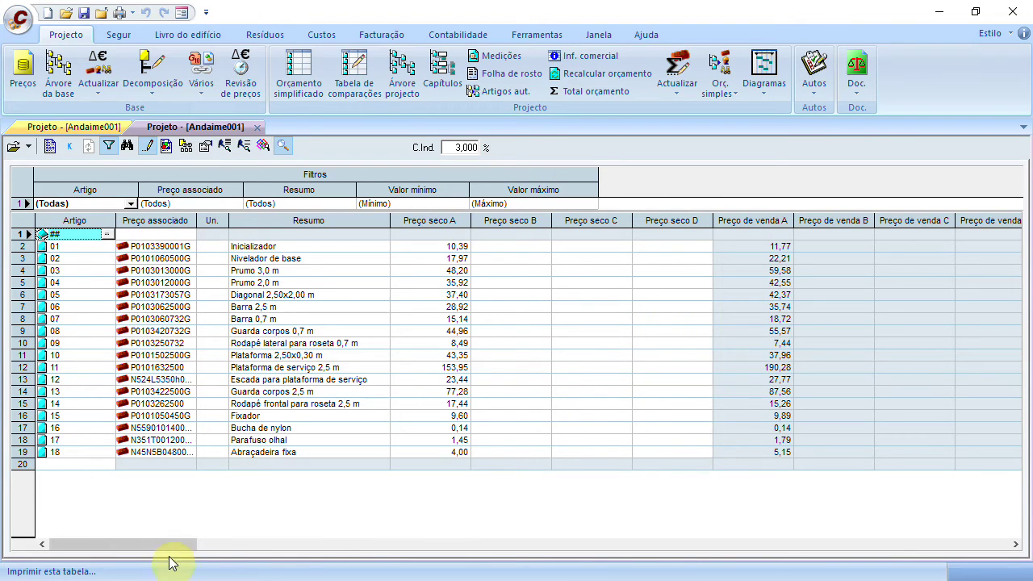
mouse_move(178, 544)
left_mouse_down()
mouse_move(991, 544)
mouse_move(185, 557)
left_mouse_up()
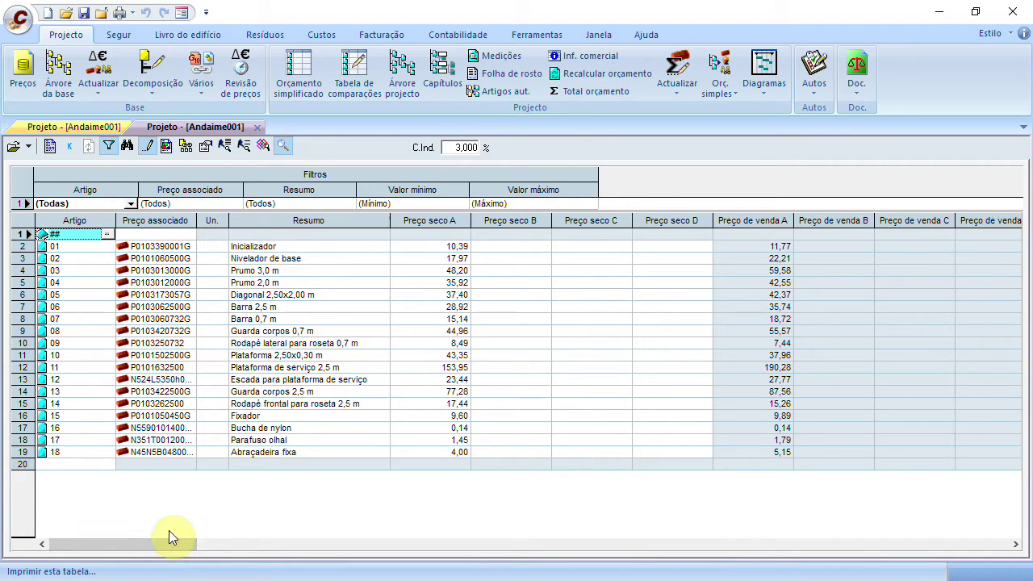
In the comparison table's column management, hide the C and D columns of Preço seco, Preço de venda and Valor venda
right_click(520, 221)
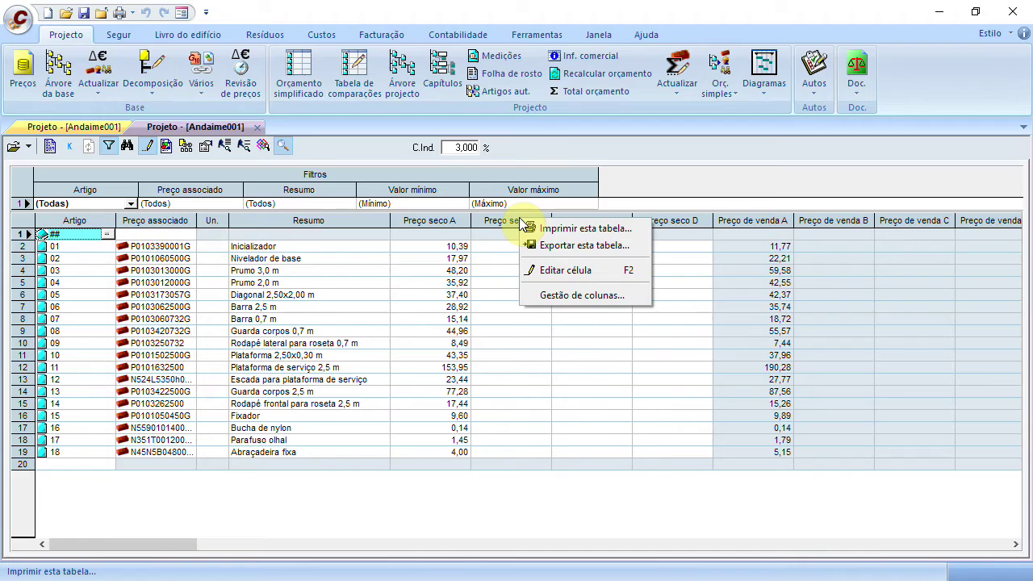
left_click(585, 295)
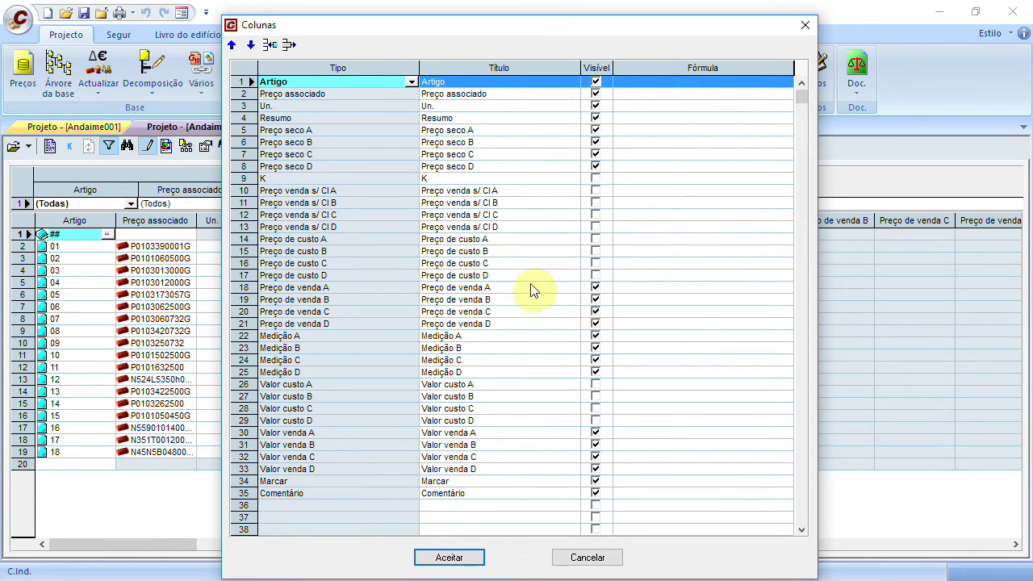
left_click(595, 154)
left_click(595, 166)
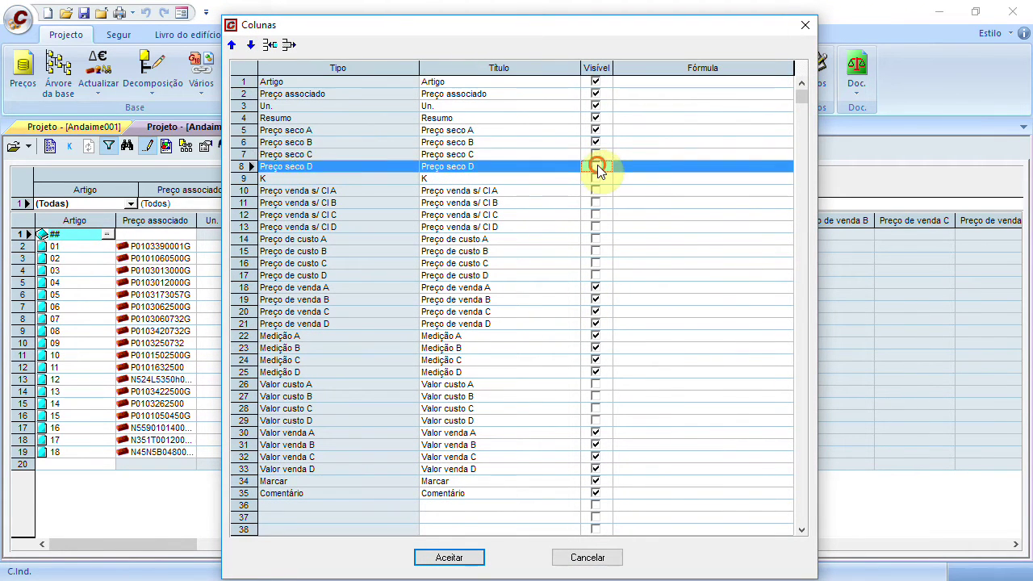
left_click(595, 312)
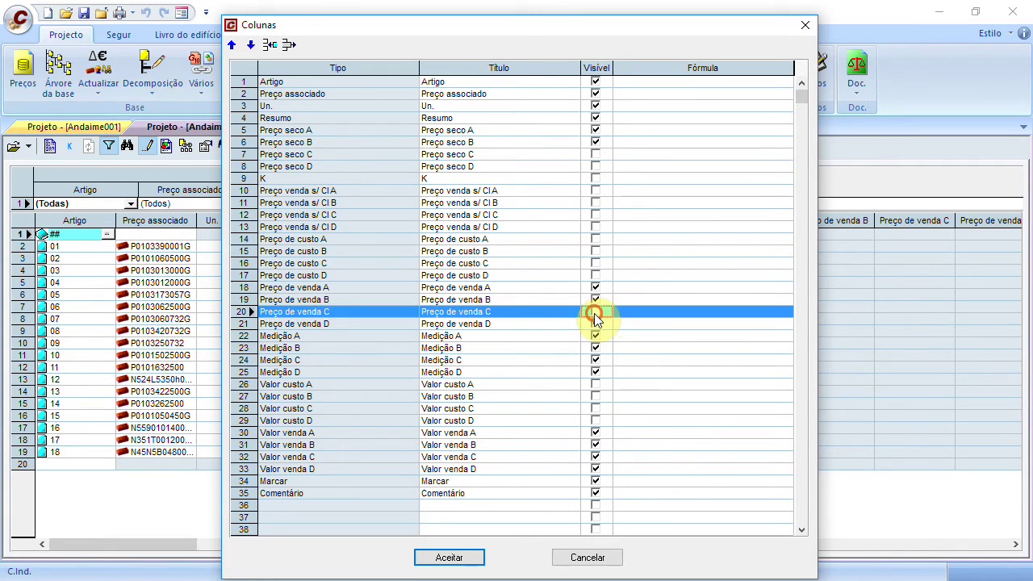
left_click(595, 324)
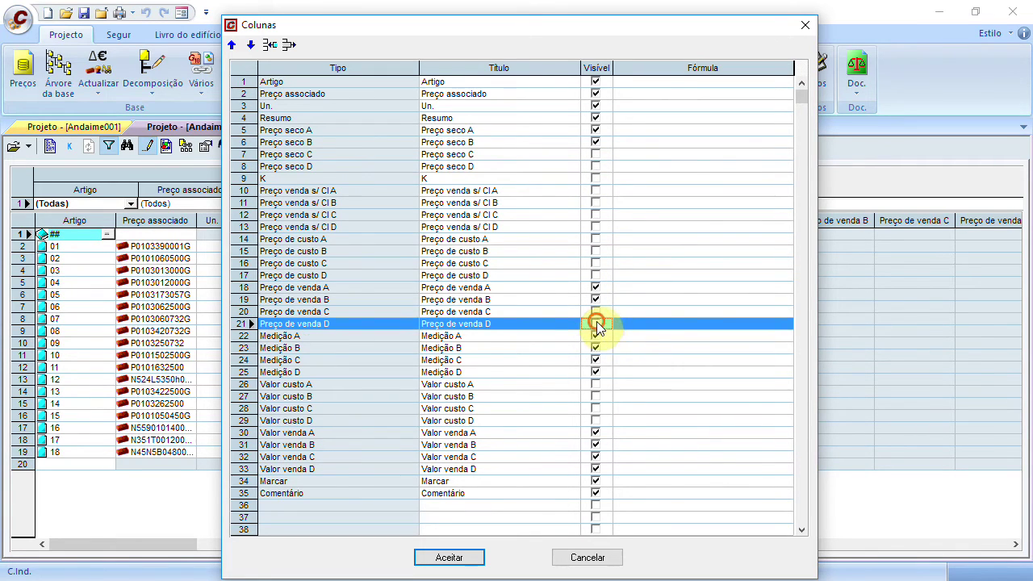
left_click(596, 470)
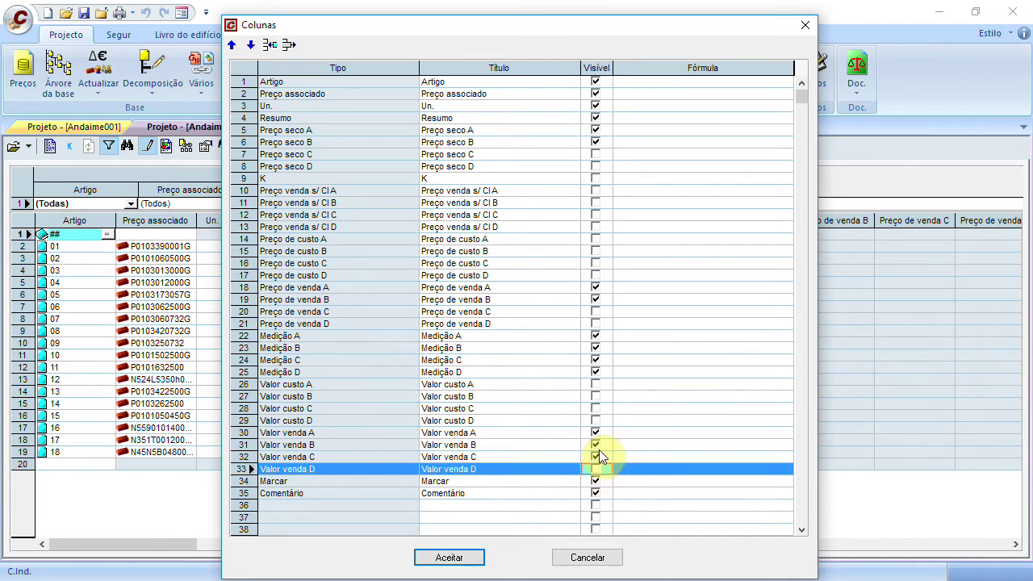
left_click(596, 456)
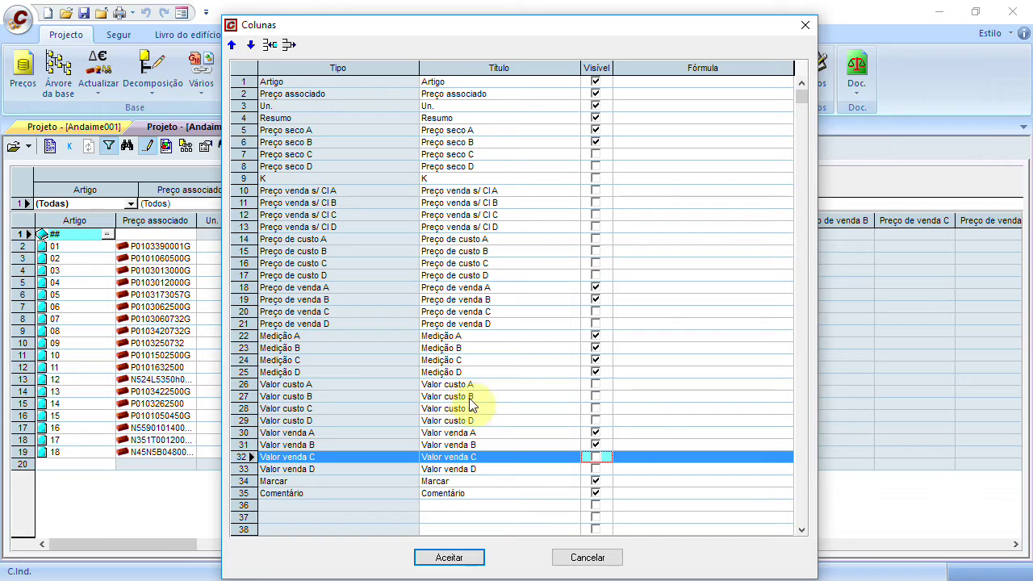
Make the A and B columns of Valor custo, Preço de custo and Preço venda s/ CI visible and accept the column settings
left_click(595, 384)
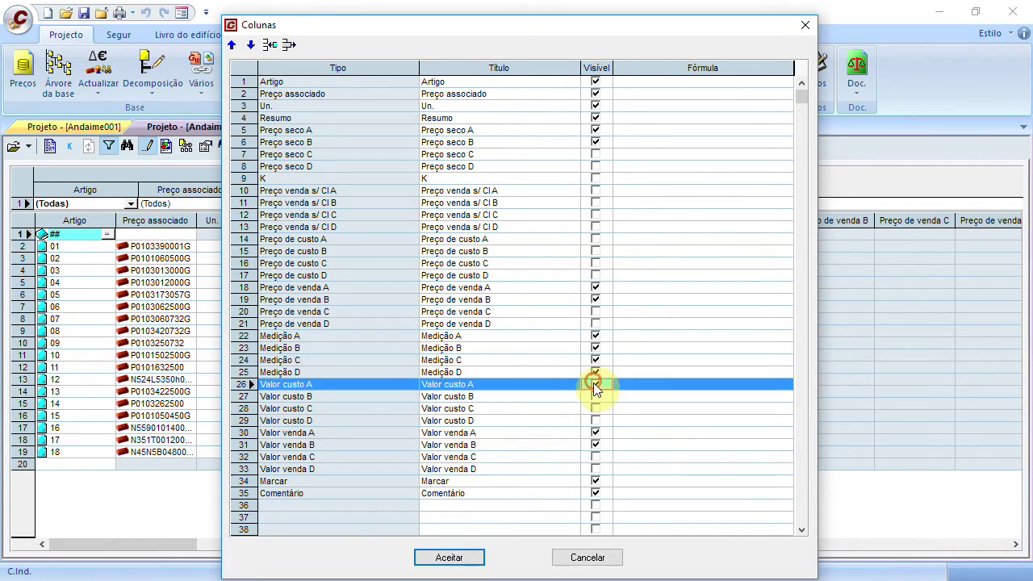
left_click(595, 397)
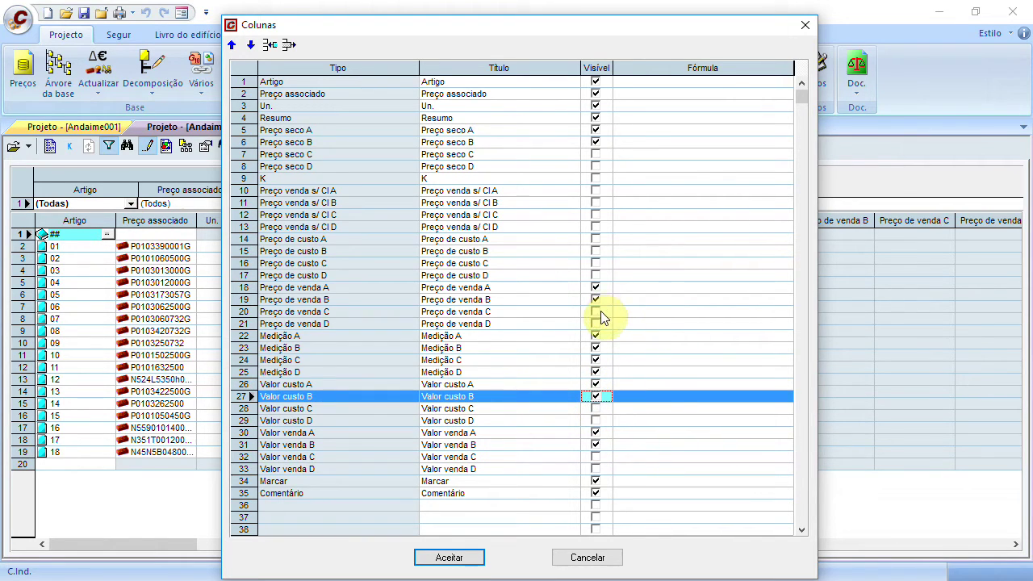
left_click(595, 240)
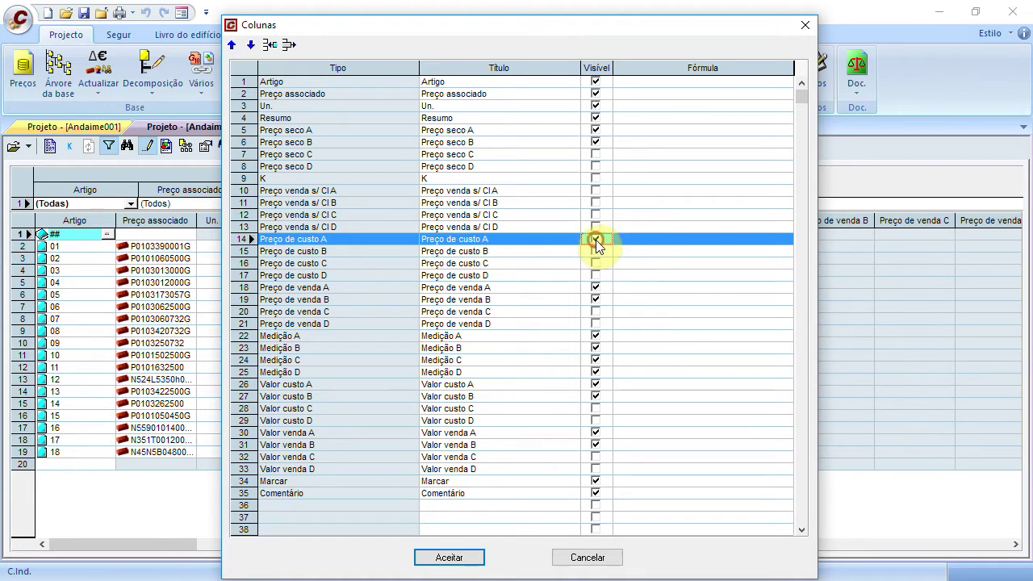
left_click(594, 251)
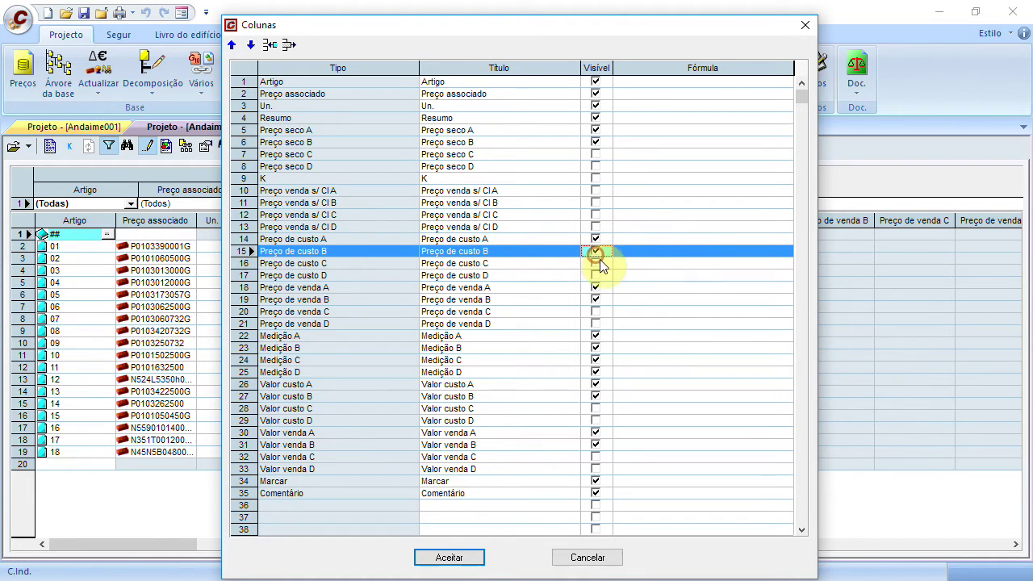
left_click(595, 190)
left_click(596, 203)
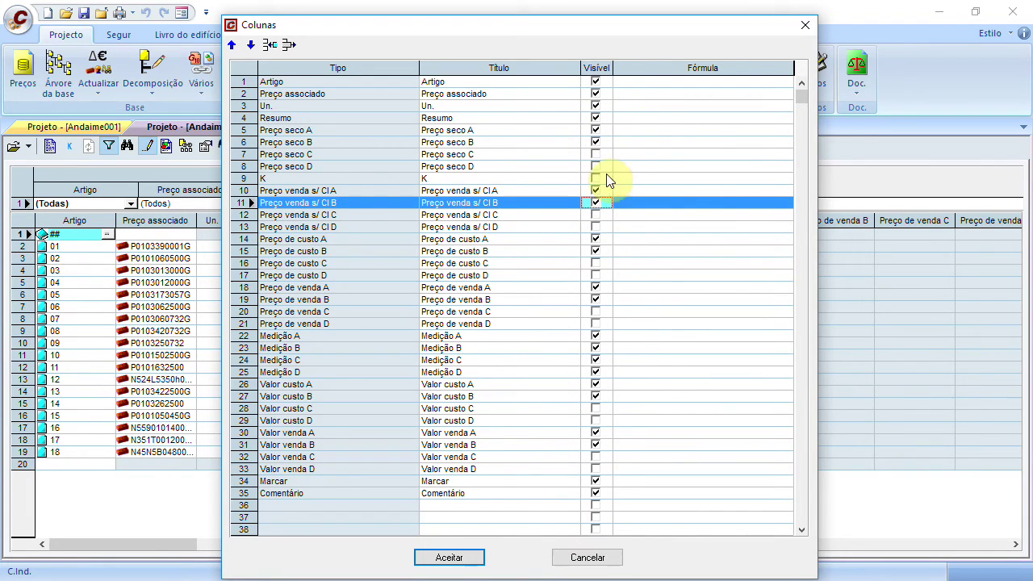
left_click(450, 558)
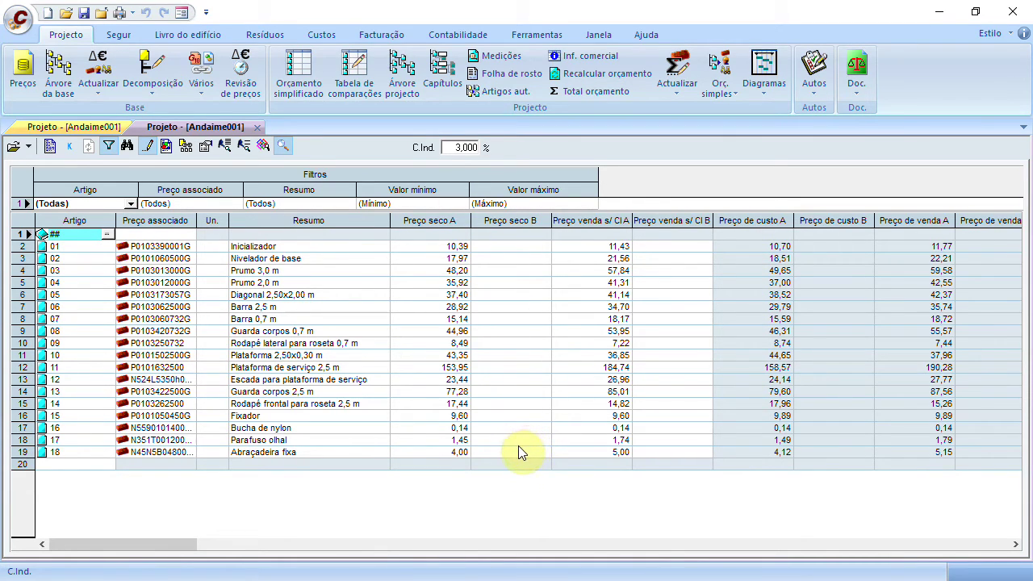
left_click(500, 249)
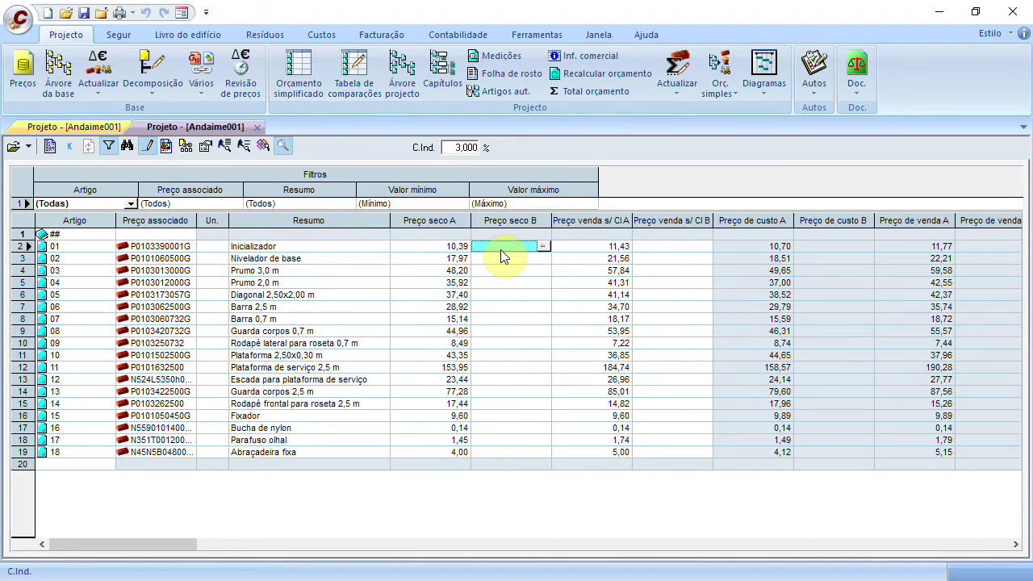
key("End")
key("Insert")
key("Delete")
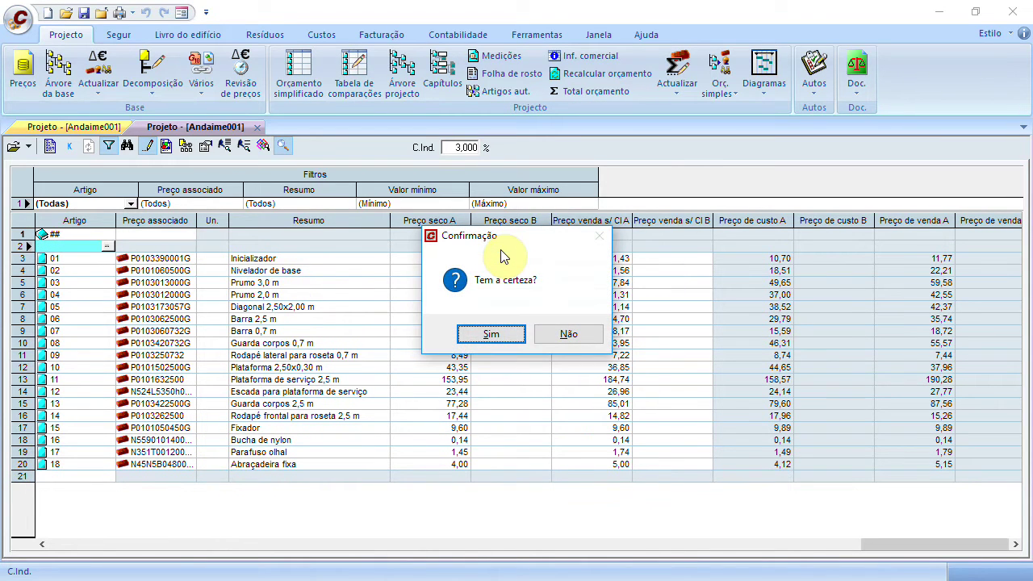
left_click(507, 333)
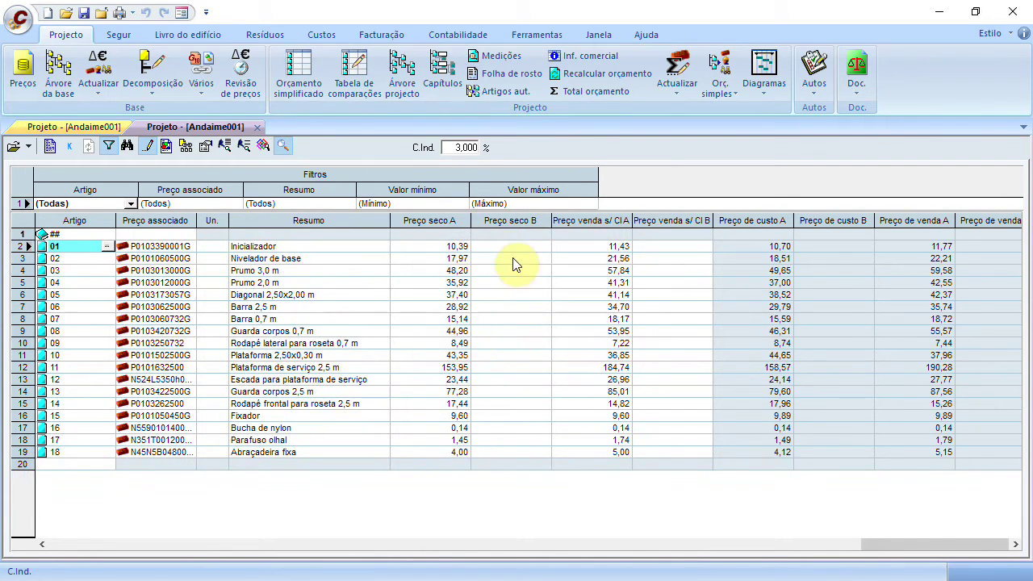
Enter 14 as Medição B for the Inicializador and Nivelador de base articles in the comparison table
left_click(489, 246)
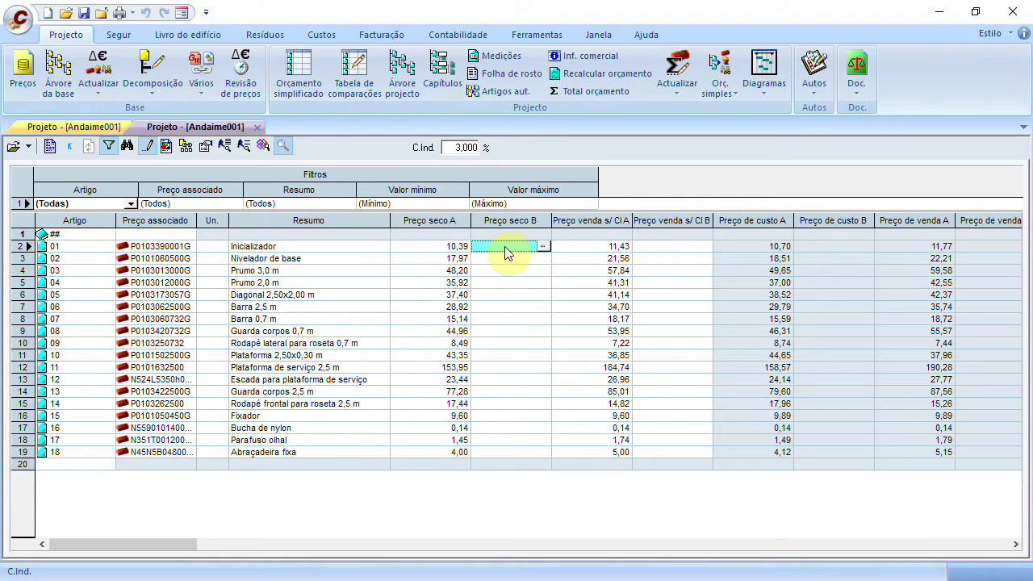
left_click_drag(156, 546, 680, 537)
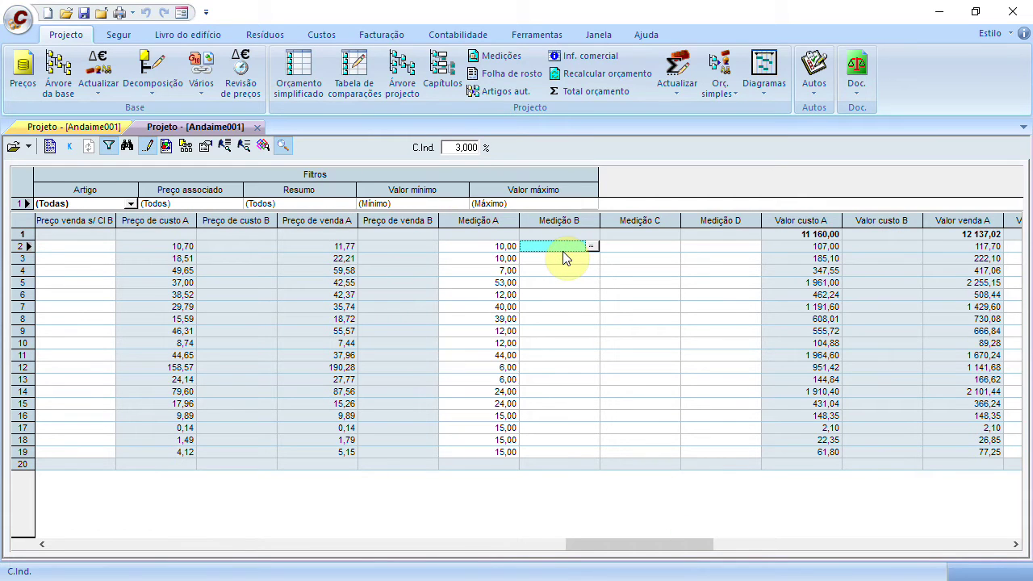
key("End")
key("Left")
left_click_drag(952, 546, 660, 511)
left_click(550, 247)
left_click(547, 259)
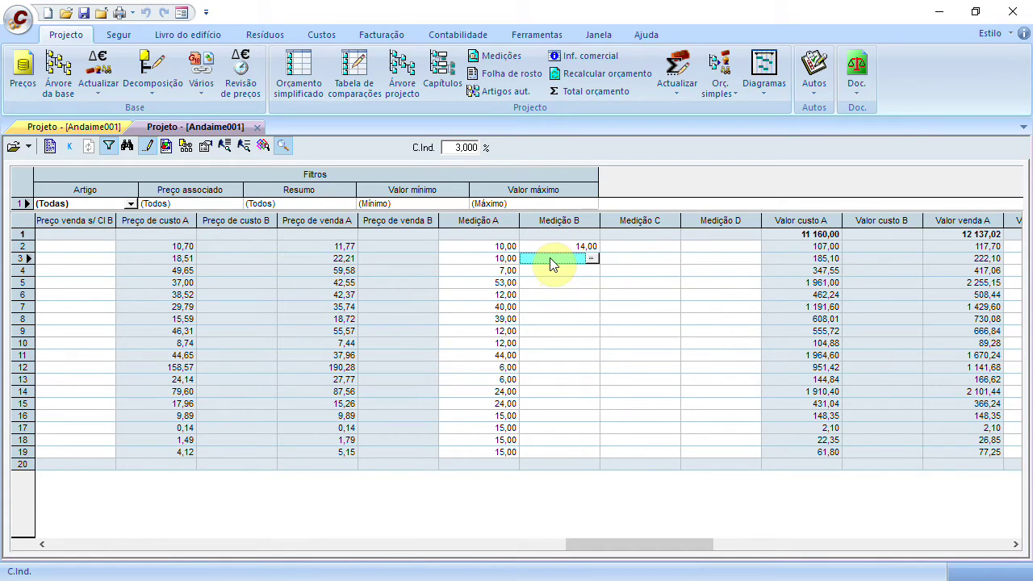
type("14")
left_click(580, 287)
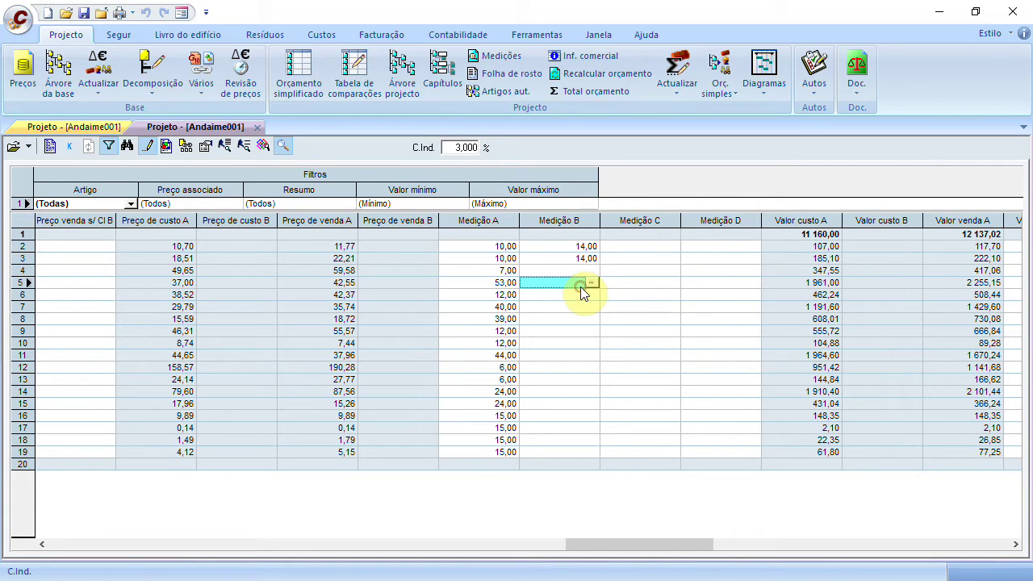
Enter 10 as Medição B for Plataforma de serviço 2,5 m and Escada para plataforma de serviço
left_click(566, 368)
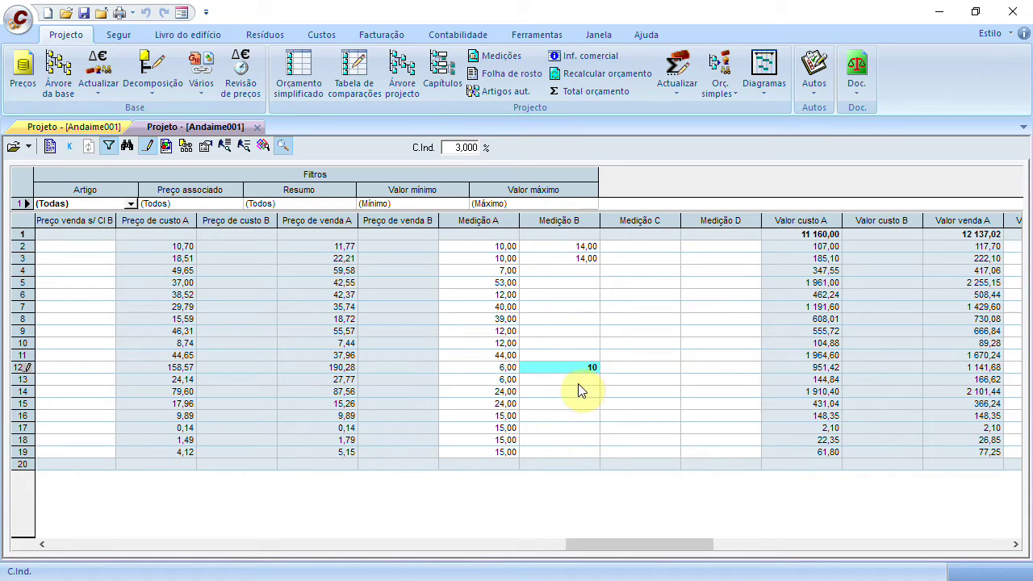
left_click(578, 382)
type("10")
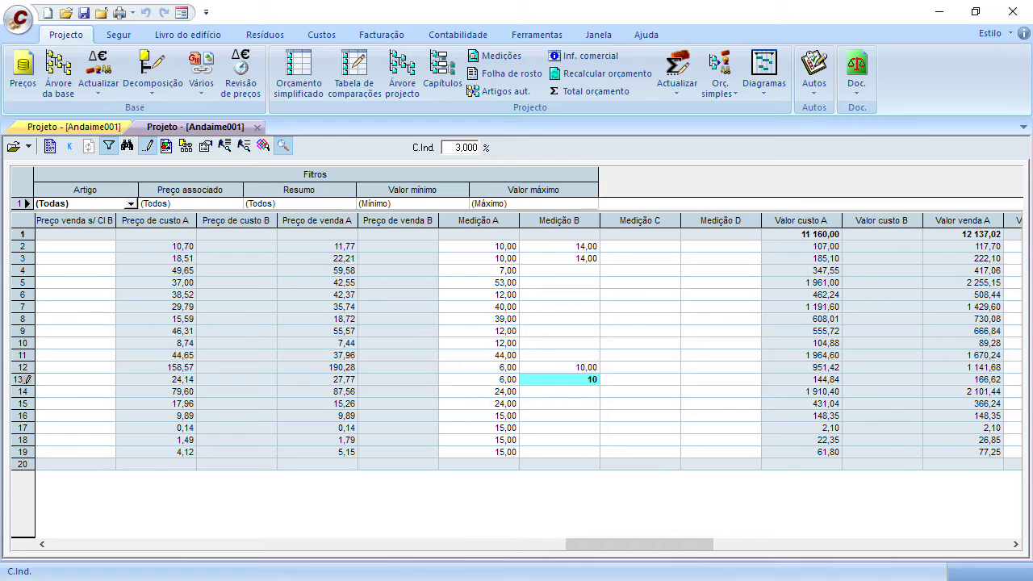
left_click(564, 392)
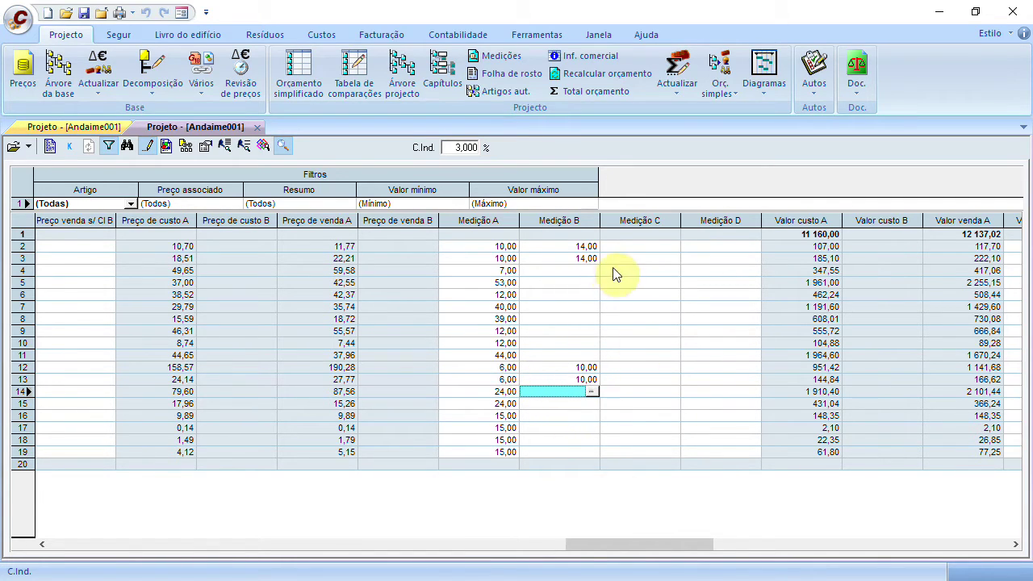
Set Preço seco B to 10,25 for the Inicializador and Nivelador de base articles
left_click_drag(632, 544, 127, 507)
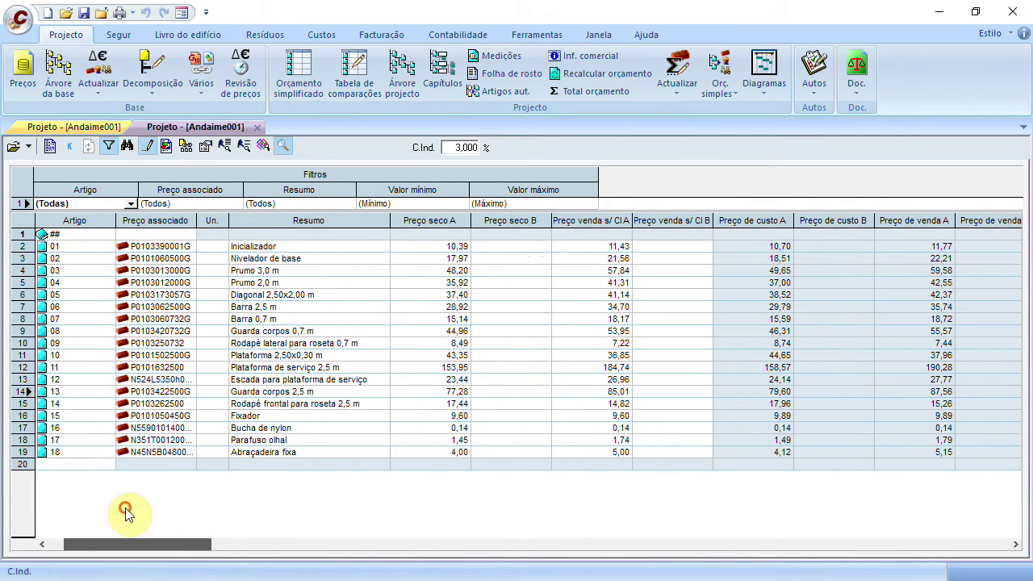
left_click(507, 247)
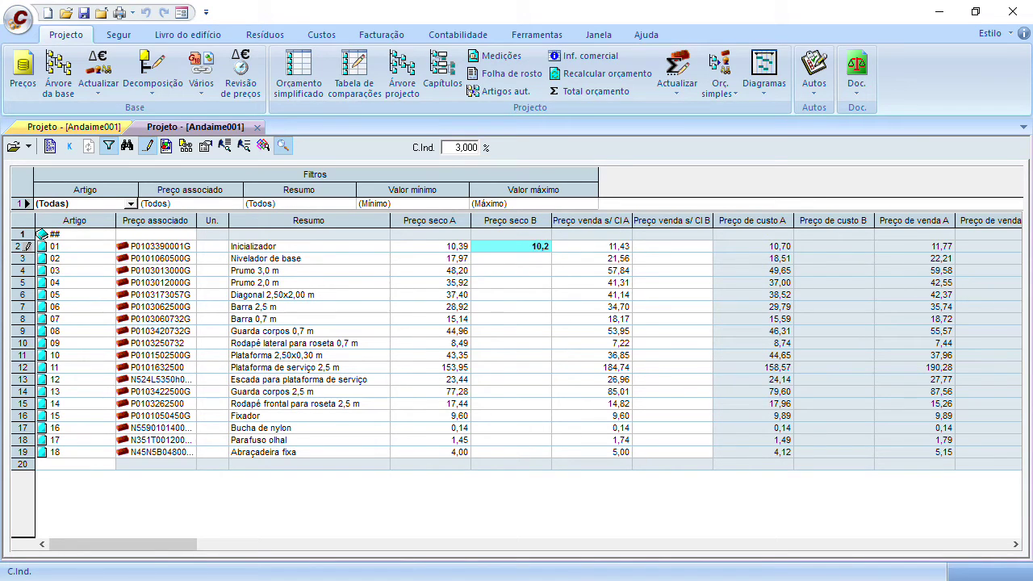
type("10,25")
key("Return")
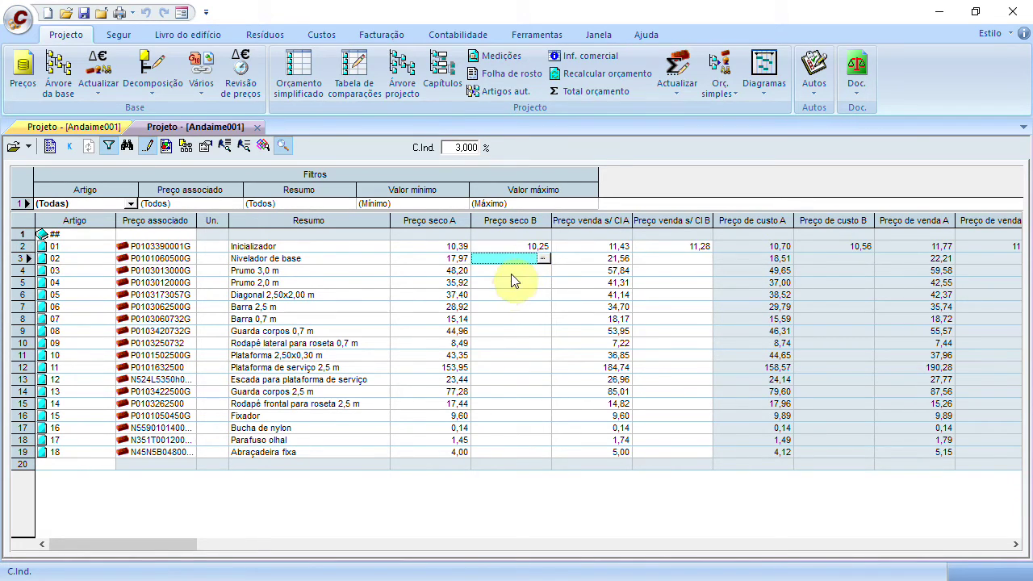
left_click(518, 257)
left_click(490, 270)
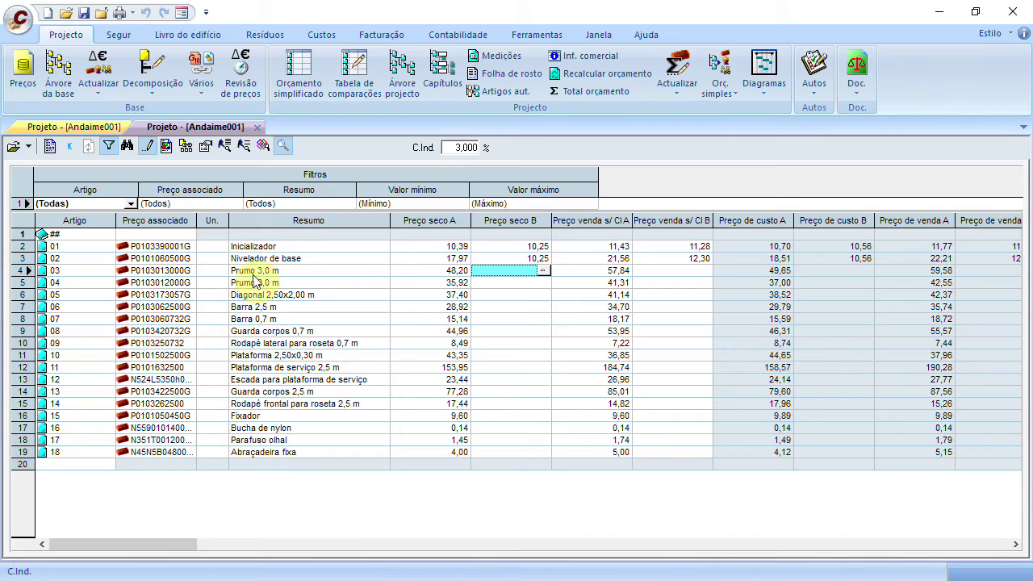
Open the project's print settings and preview the Orçamento listing, enlarged on its first articles
left_click(20, 24)
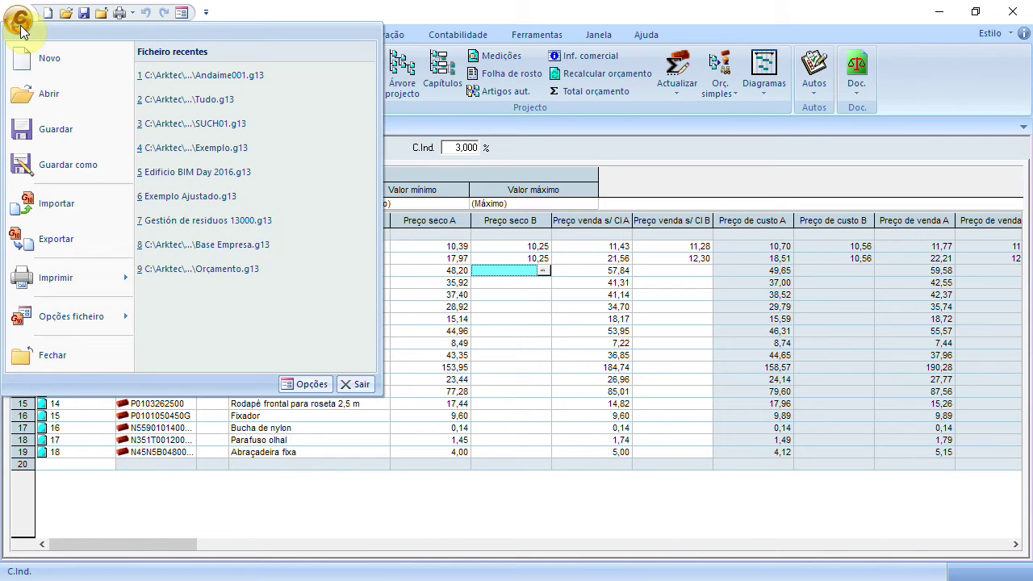
left_click(64, 274)
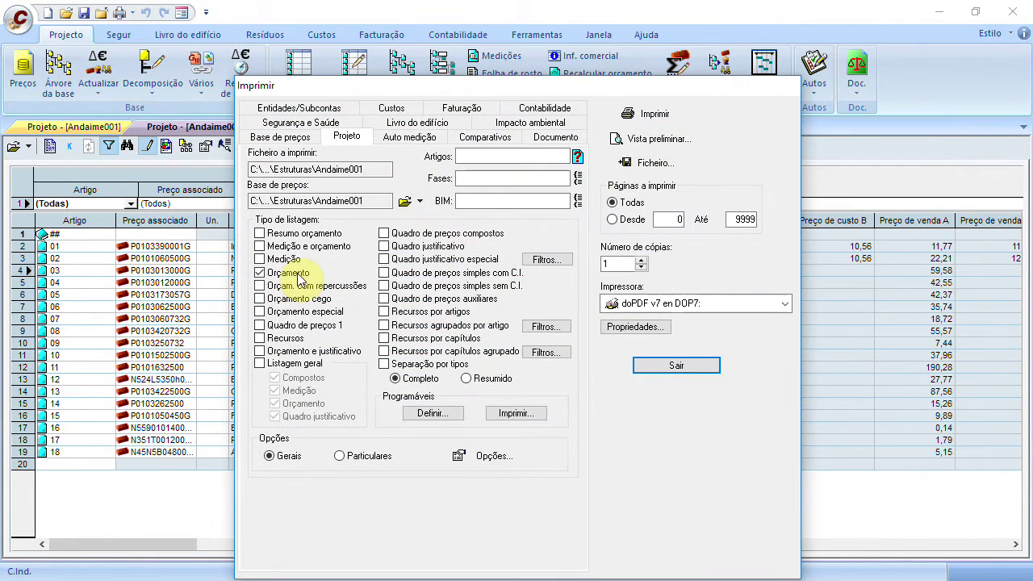
left_click(658, 139)
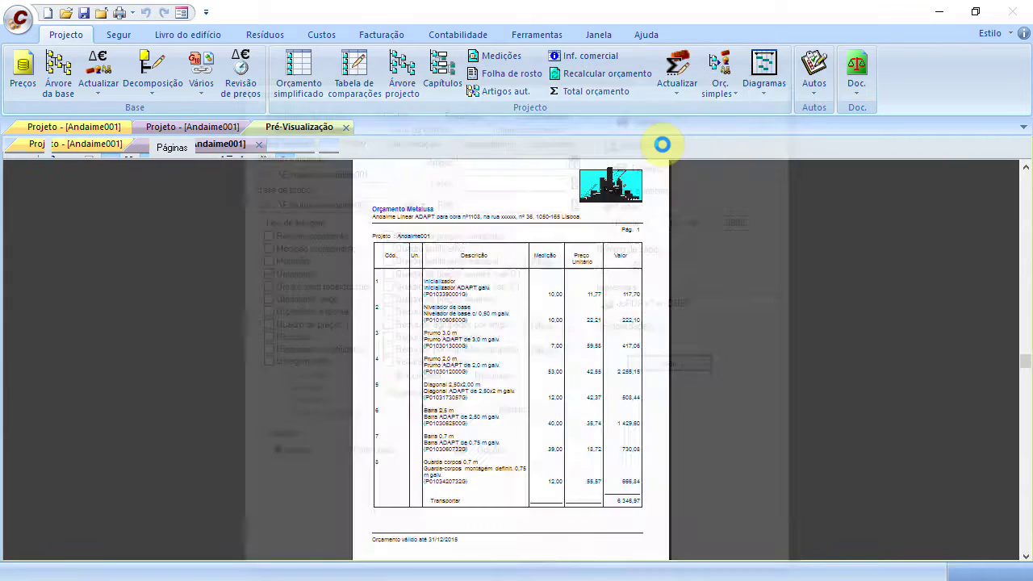
scroll(630, 193, "down", 5)
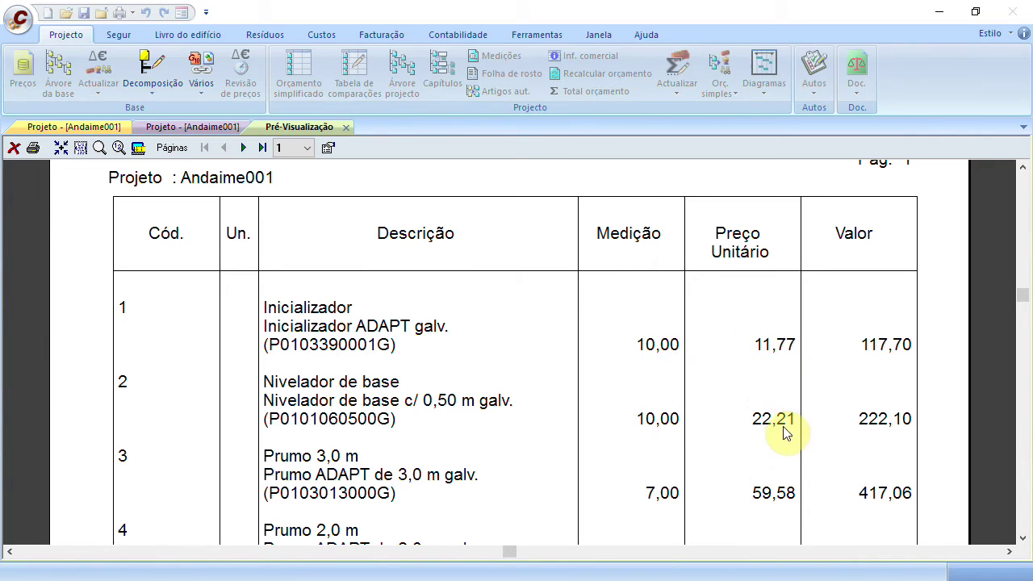
In the preview's Decimais options, enable alternative decompositions and measurement lines, choose B for both, and accept
right_click(540, 240)
left_click(635, 459)
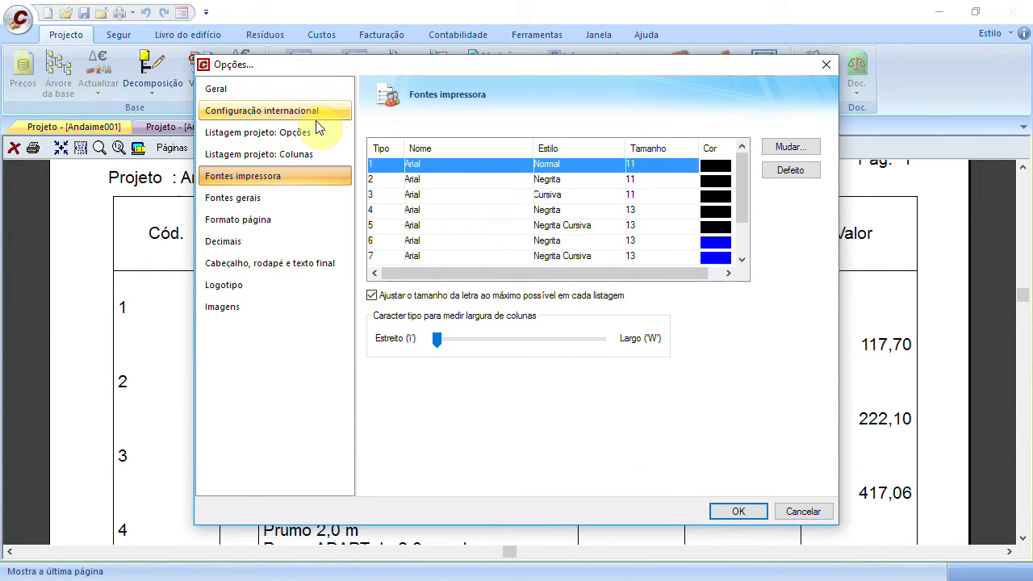
left_click(295, 242)
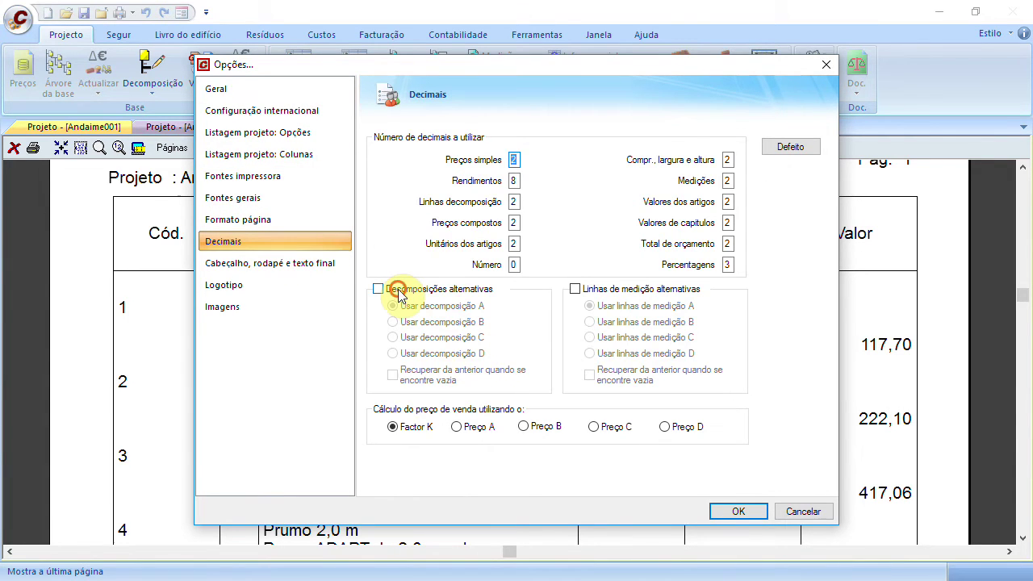
left_click(399, 292)
left_click(434, 325)
left_click(576, 289)
left_click(592, 306)
left_click(591, 323)
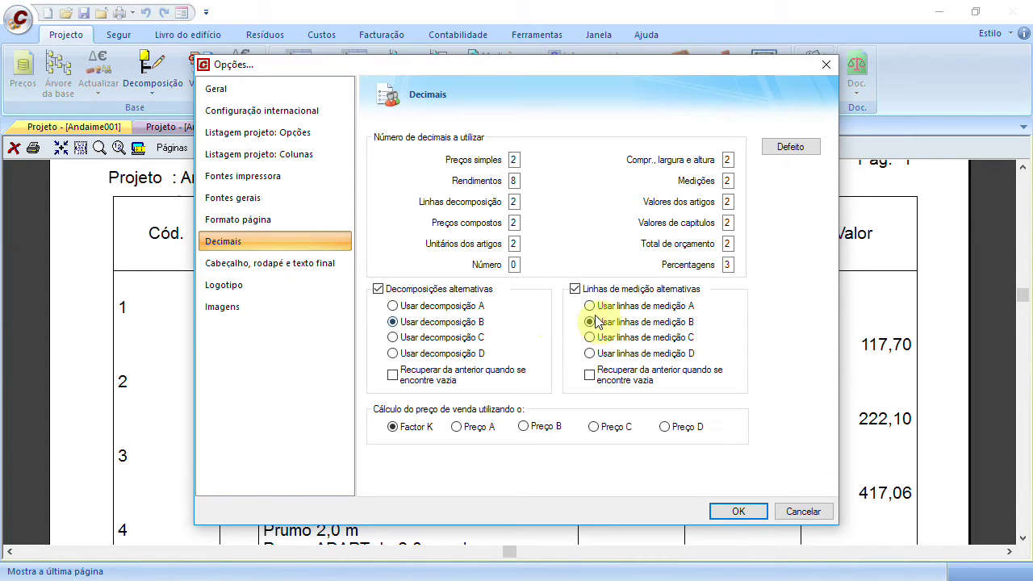
left_click(729, 511)
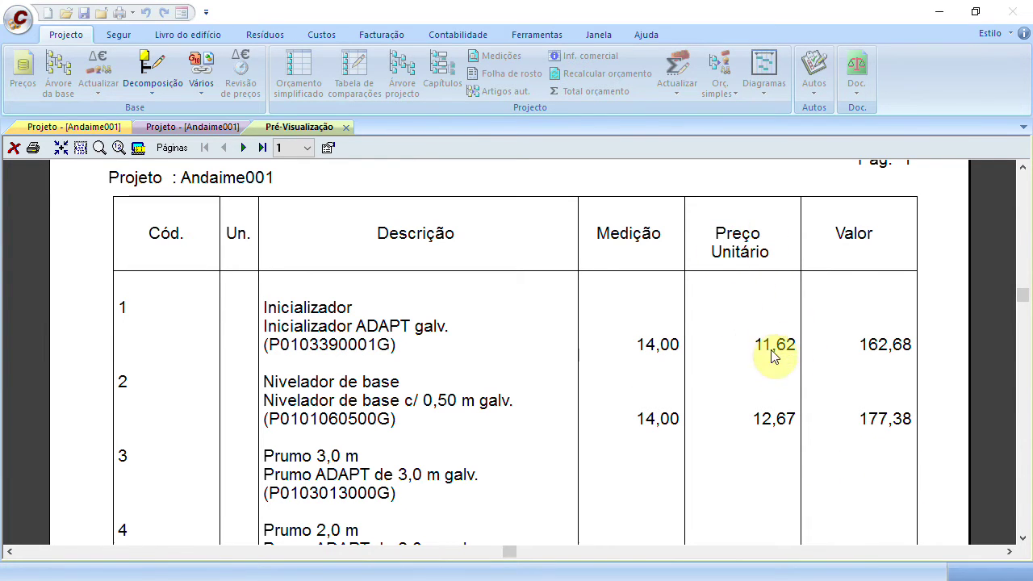
Look through the budget preview based on the B data, and close it together with the print dialog
scroll(761, 369, "down", 3)
scroll(761, 369, "down", 12)
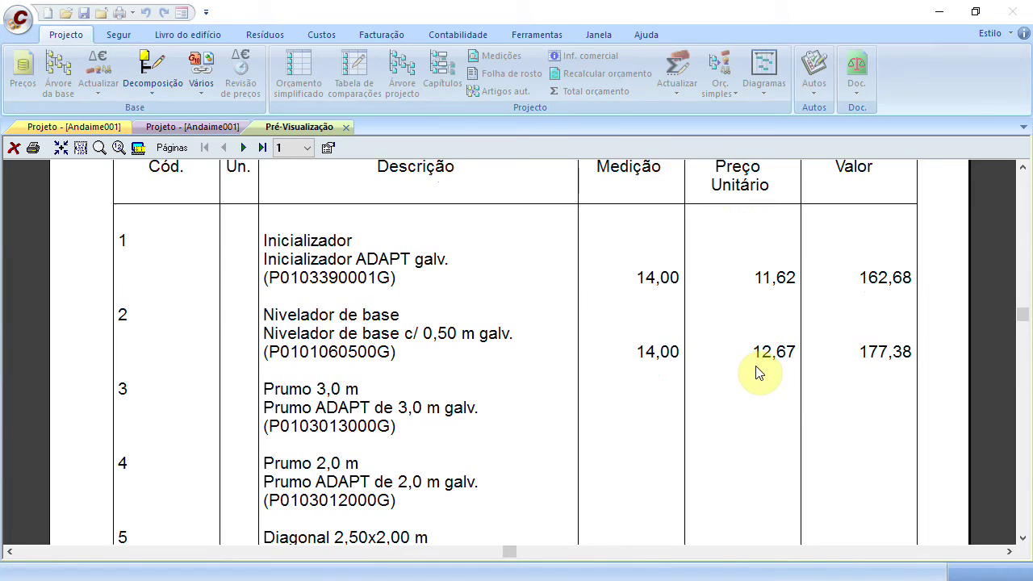
scroll(746, 396, "down", 10)
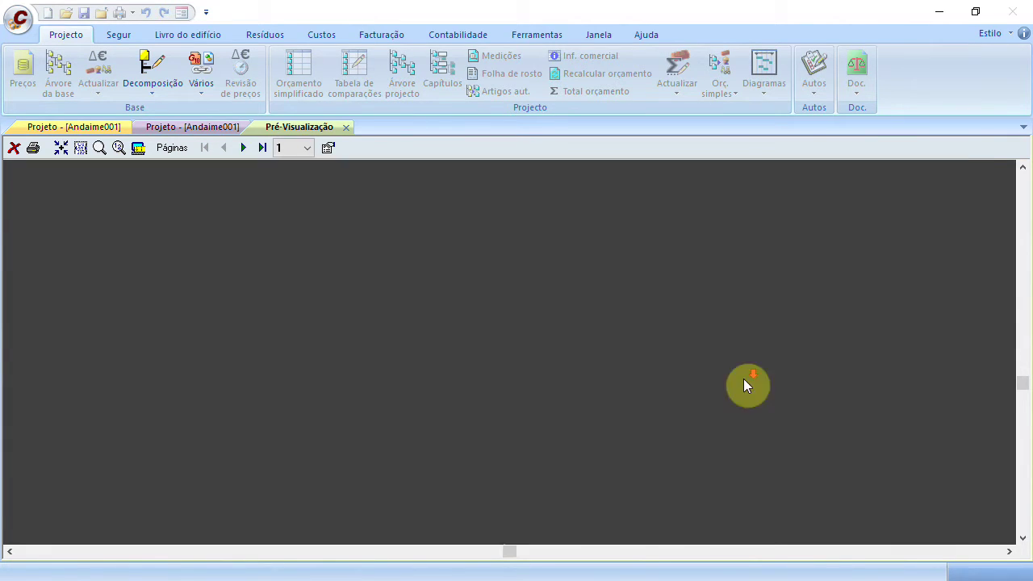
scroll(732, 384, "up", 15)
scroll(725, 386, "up", 8)
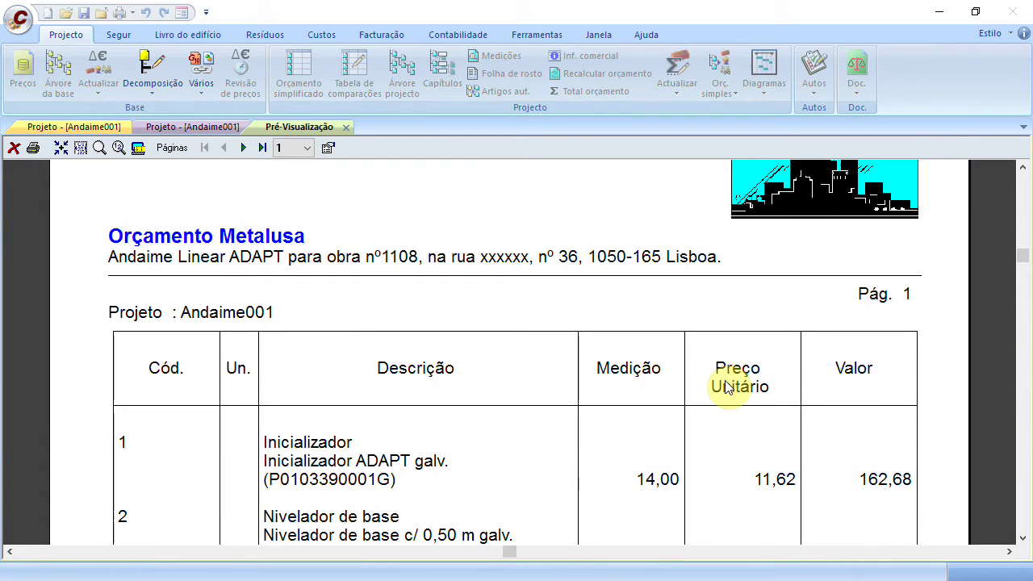
left_click(346, 127)
left_click(659, 368)
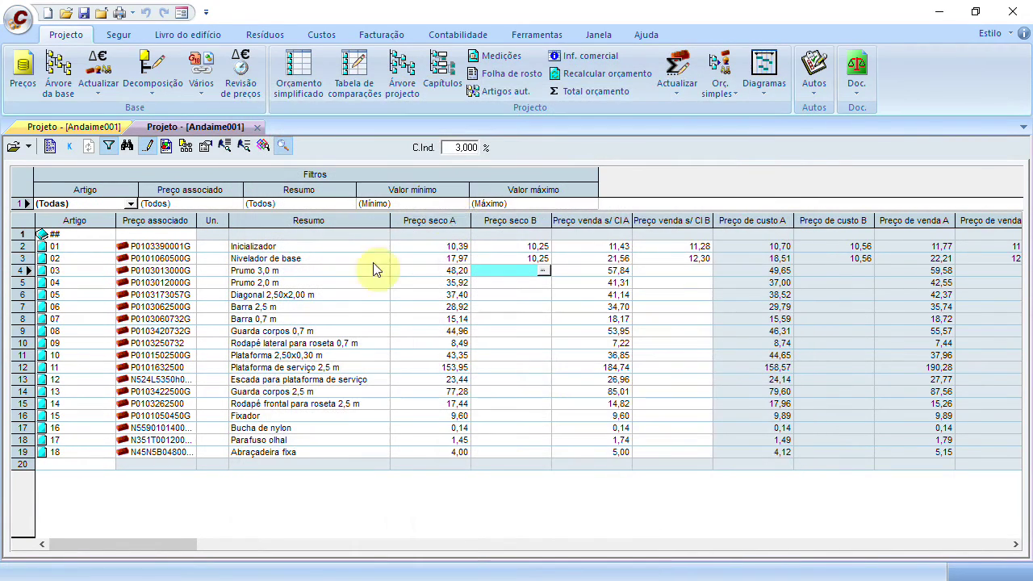
Open the printable reports, check the Orçamento - Modelo 01 - 2010 thumbnail and select Orçamento - Modelo 02 - 2010
left_click(25, 25)
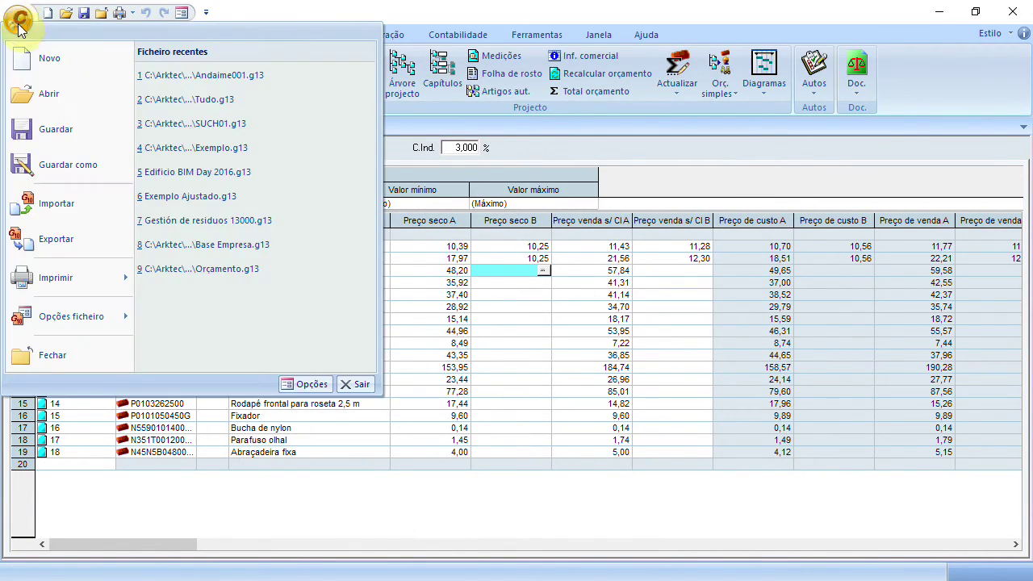
mouse_move(44, 289)
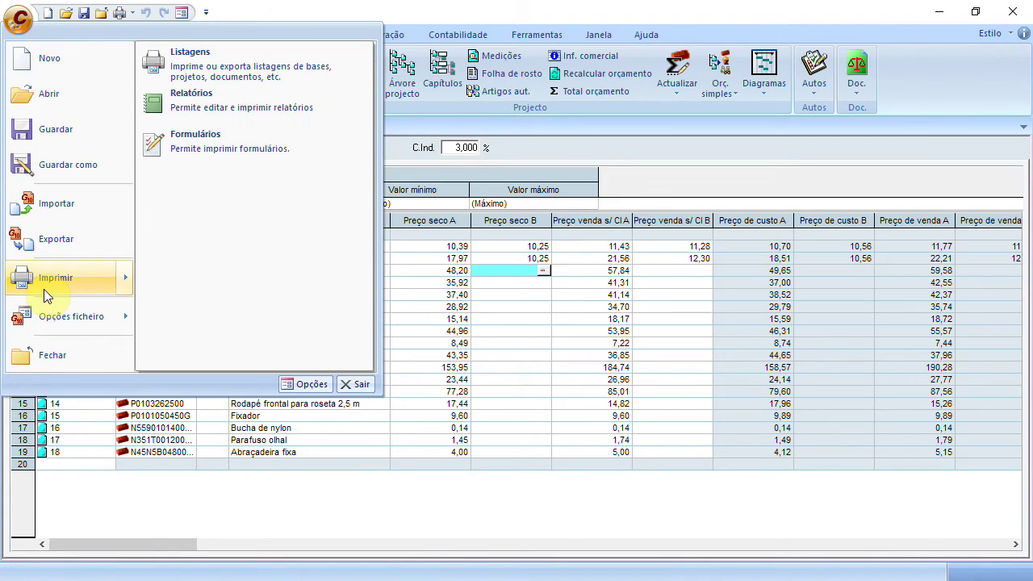
left_click(279, 98)
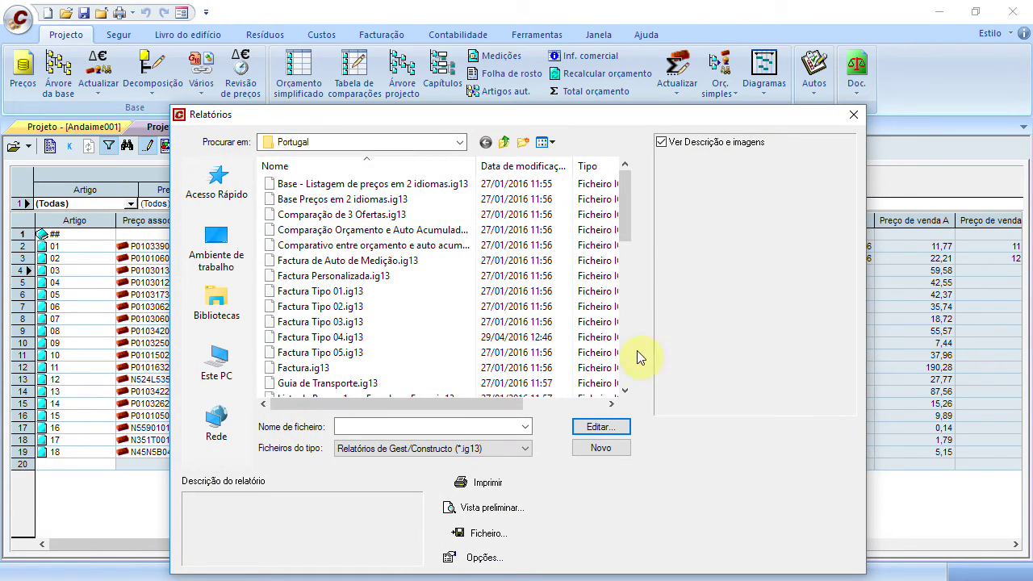
left_click_drag(625, 192, 632, 367)
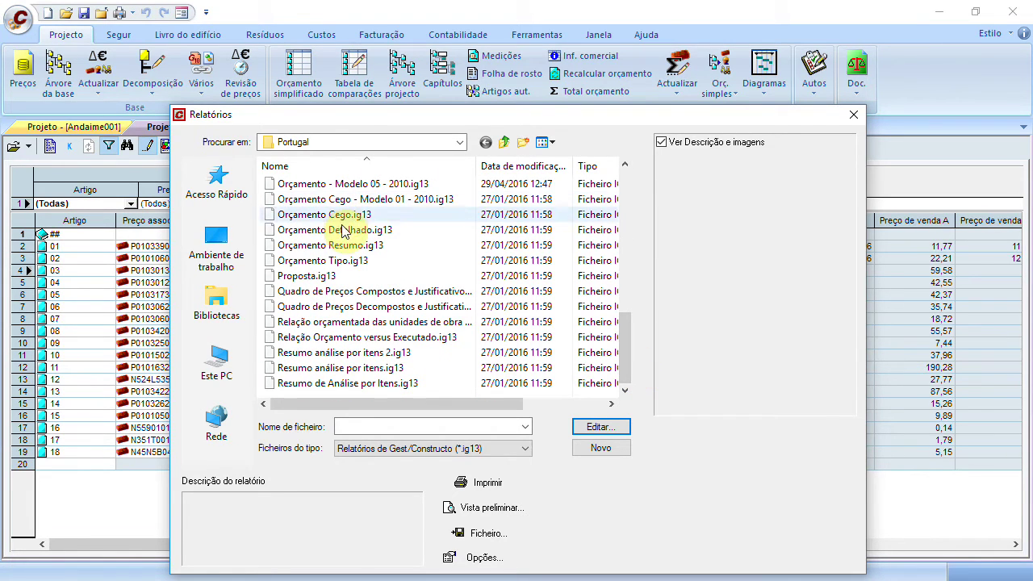
left_click_drag(627, 352, 622, 294)
left_click(404, 275)
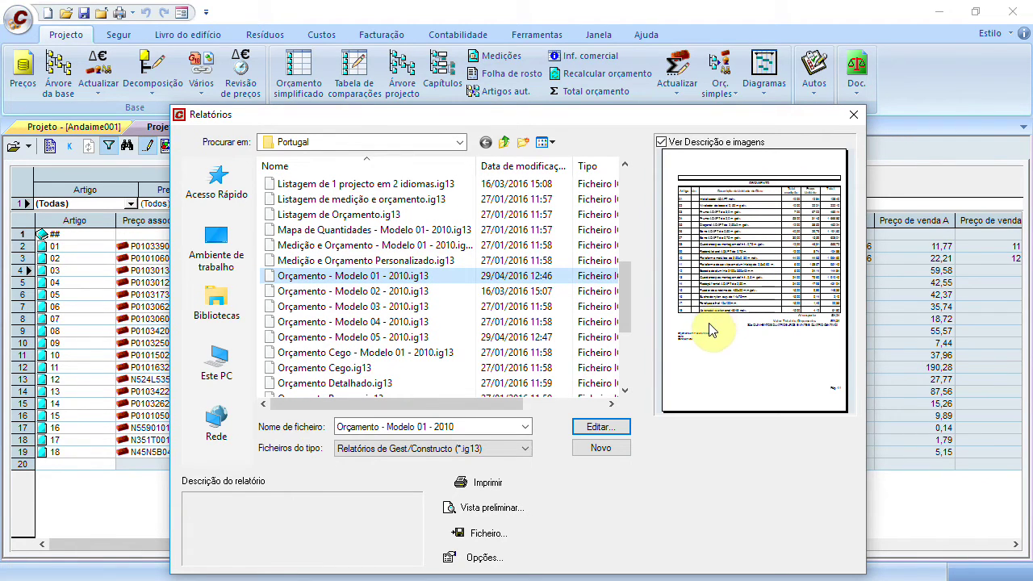
left_click(369, 293)
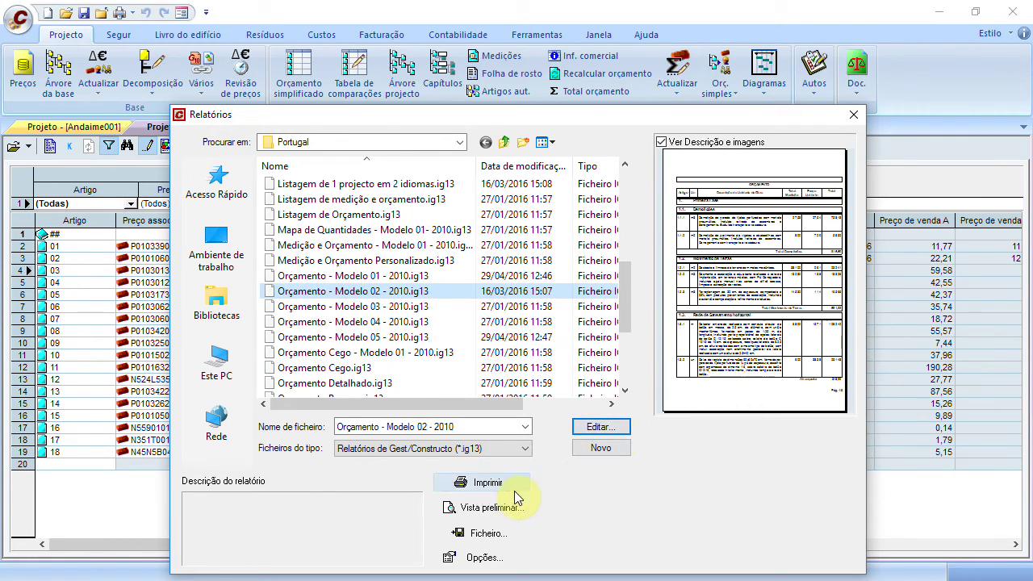
Open the Orçamento - Modelo 02 - 2010 report in the report editor, examine its layout and close the editor
left_click(595, 428)
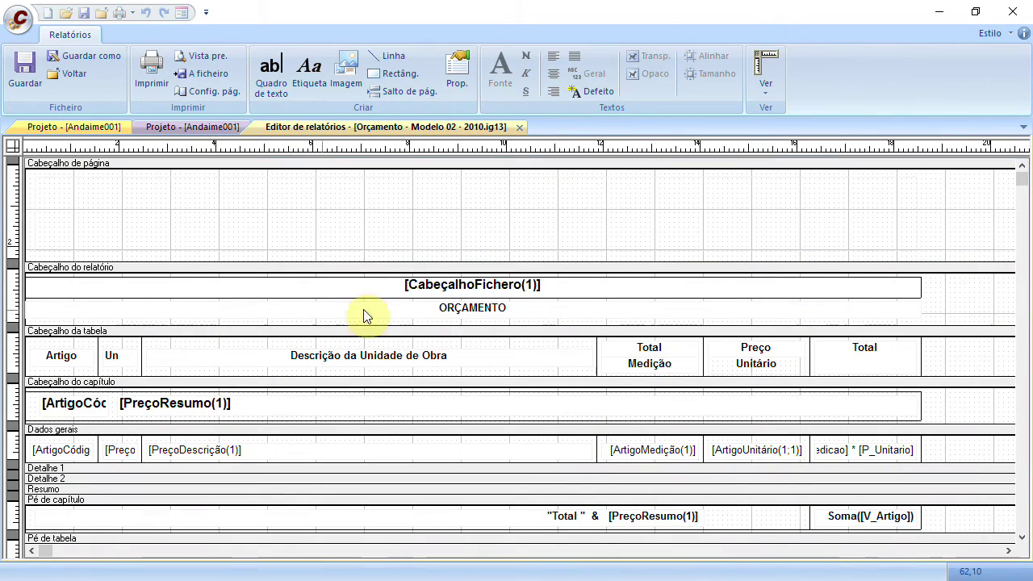
mouse_move(1022, 182)
left_mouse_down()
mouse_move(1022, 422)
mouse_move(1023, 177)
left_mouse_up()
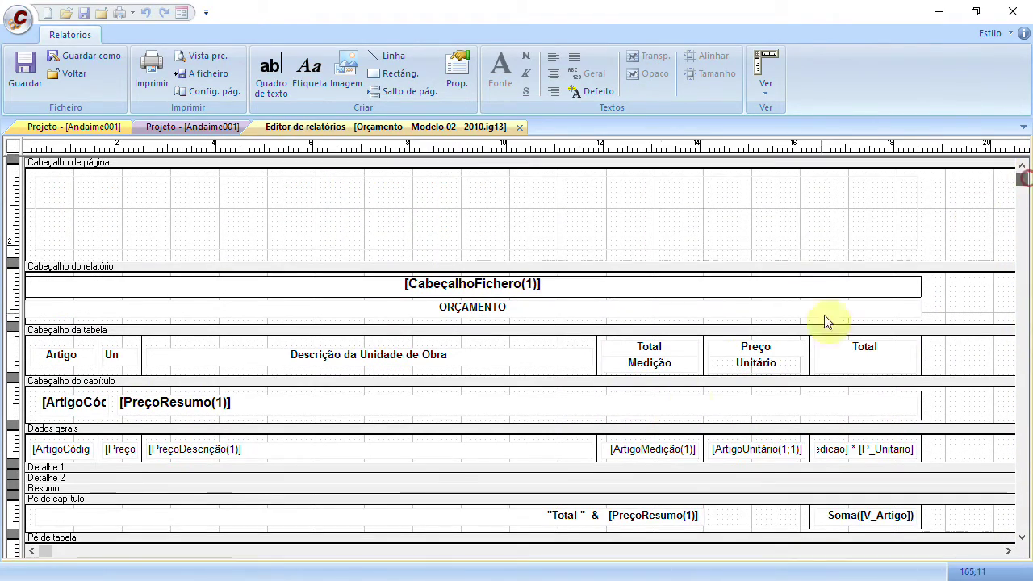
left_click(520, 128)
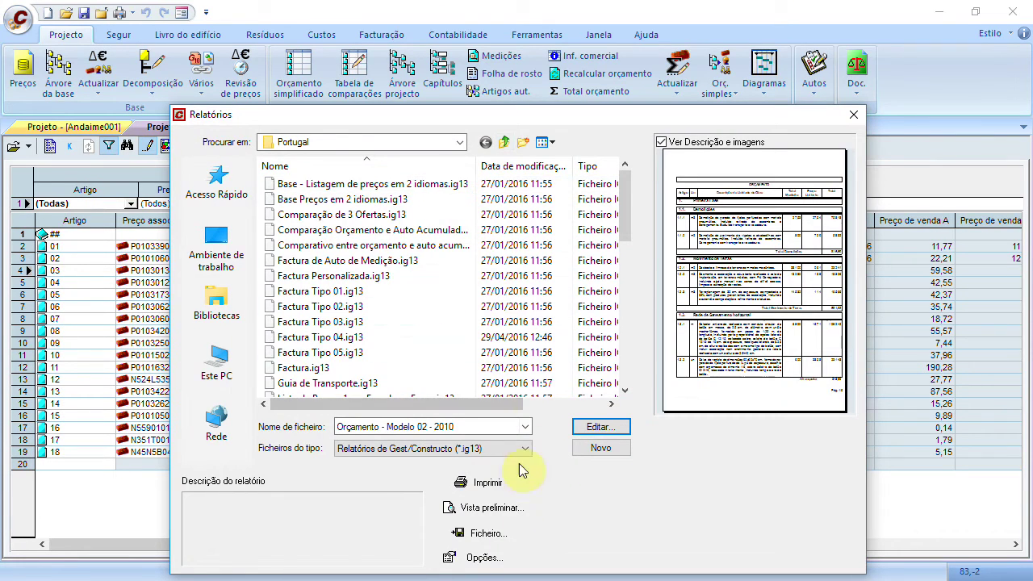
Check and accept the report's data options for Andaime001, and preview the Orçamento - Modelo 02 - 2010 report
left_click(483, 557)
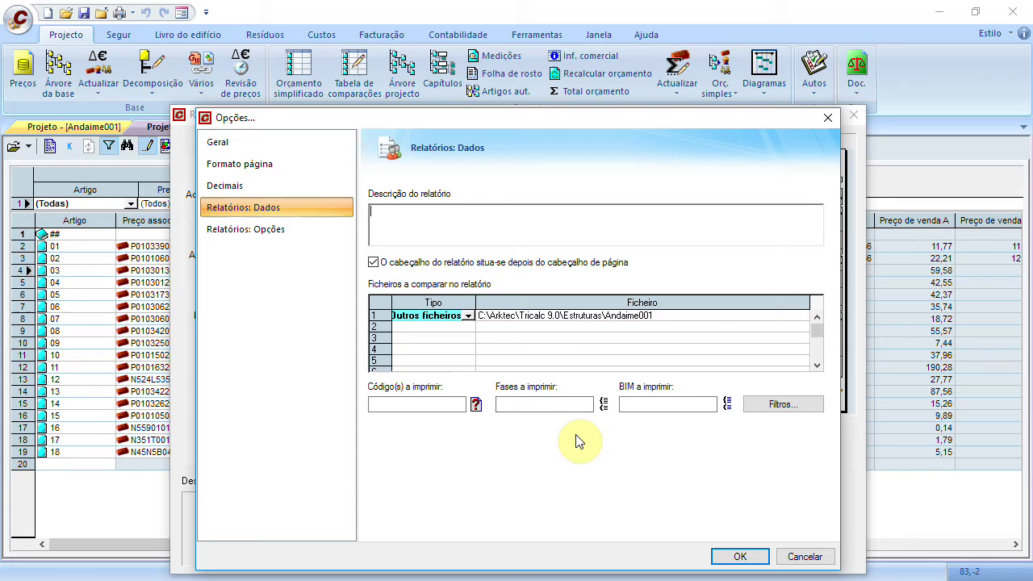
left_click(726, 556)
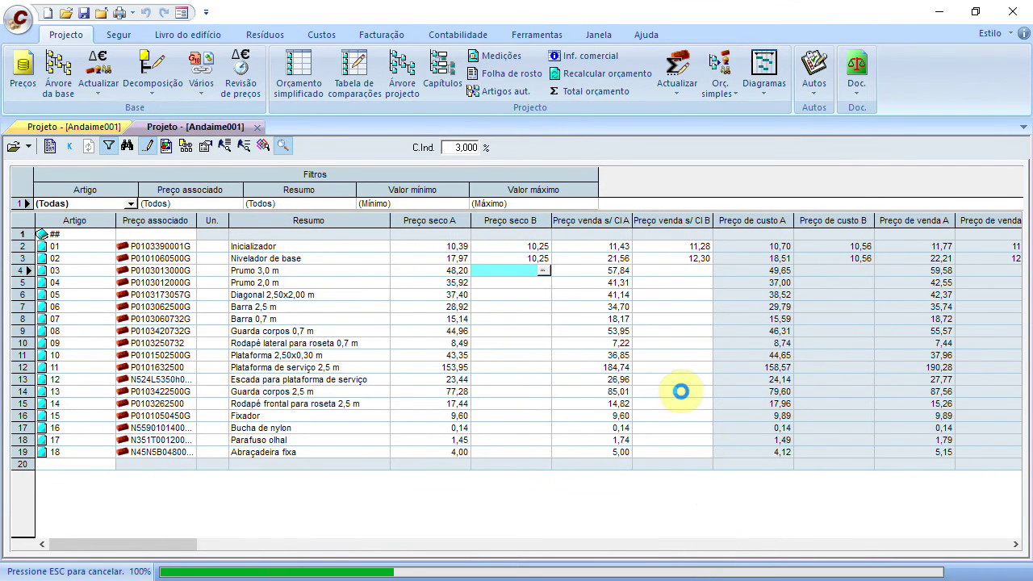
scroll(597, 345, "down", 4)
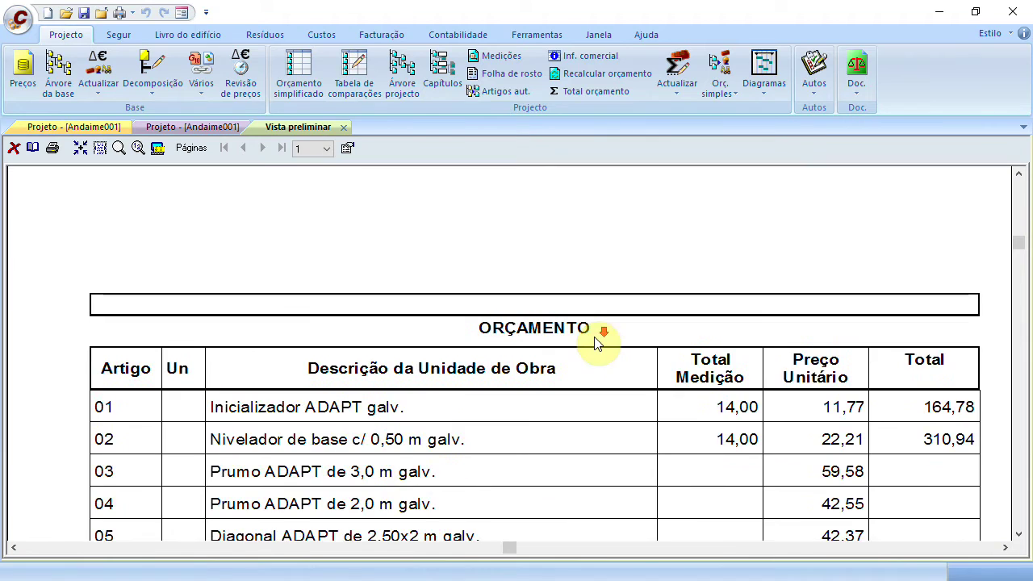
Examine the Orçamento - Modelo 02 - 2010 preview from the first articles down to the budget total and back
scroll(597, 345, "down", 7)
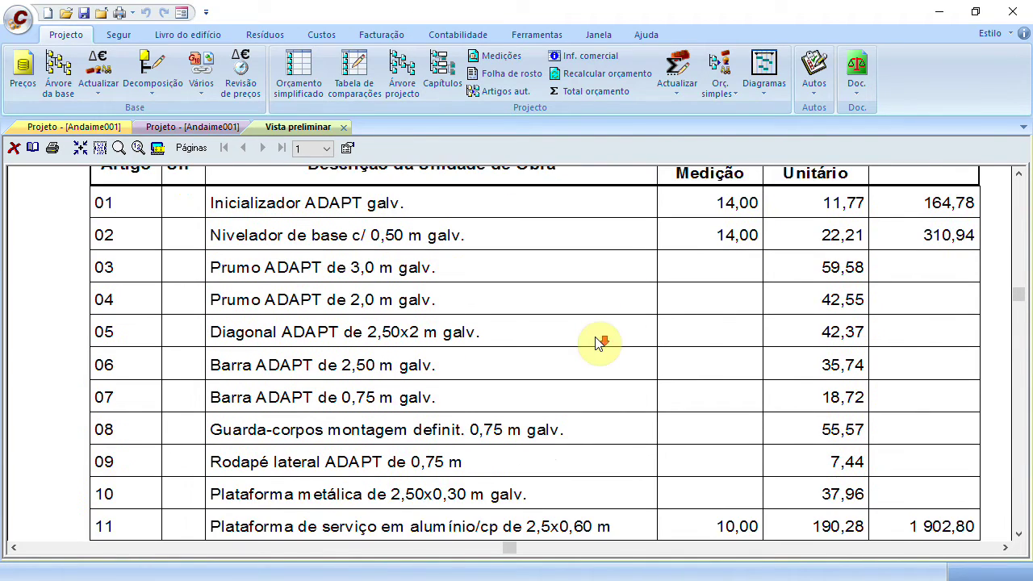
scroll(599, 344, "down", 6)
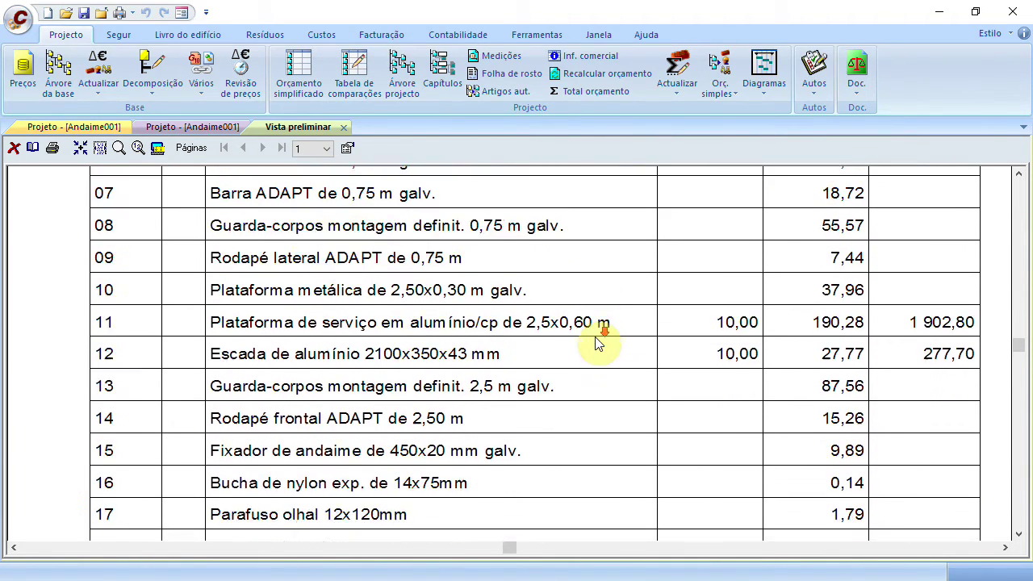
scroll(595, 337, "down", 1)
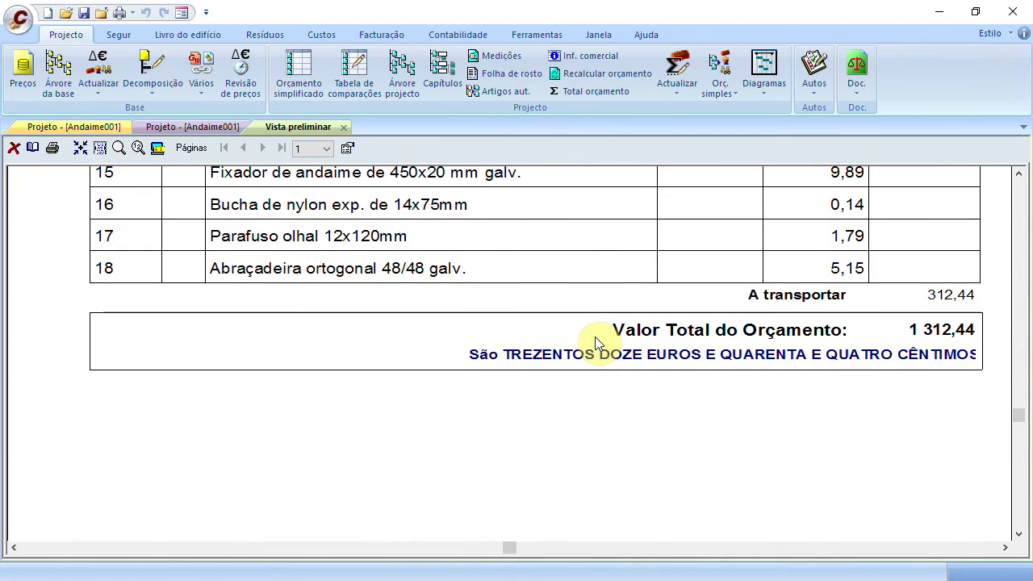
scroll(595, 338, "down", 2)
scroll(598, 343, "down", 3)
scroll(597, 343, "up", 15)
scroll(597, 341, "up", 10)
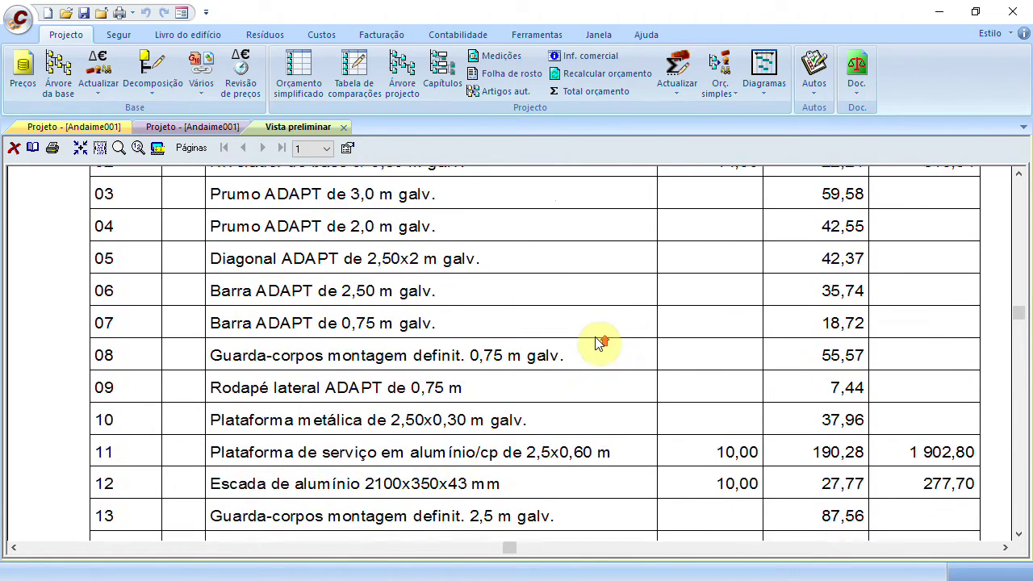
Review the preview's report data, decimals, page format and general options, and leave the options without applying changes
right_click(326, 231)
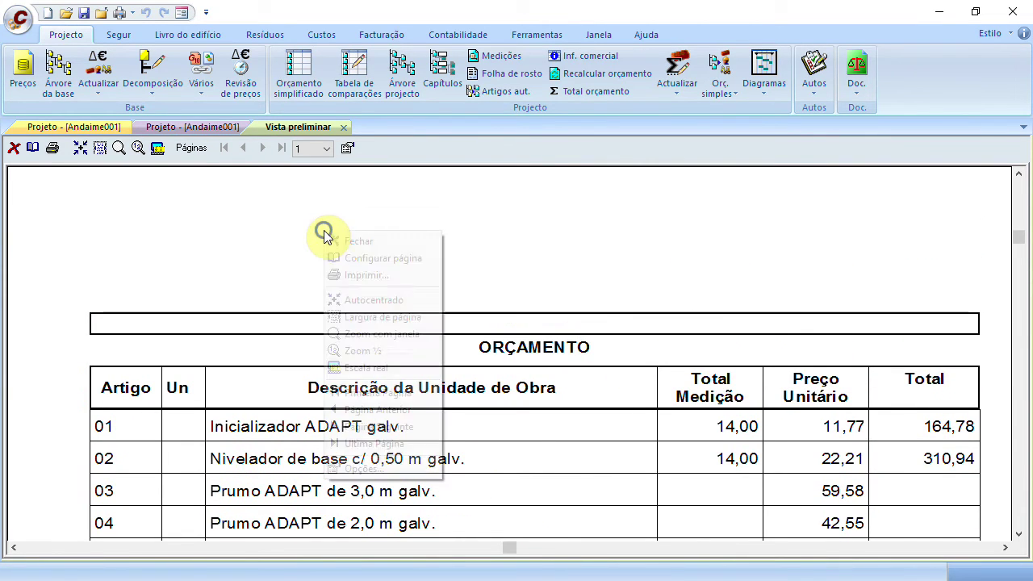
left_click(406, 241)
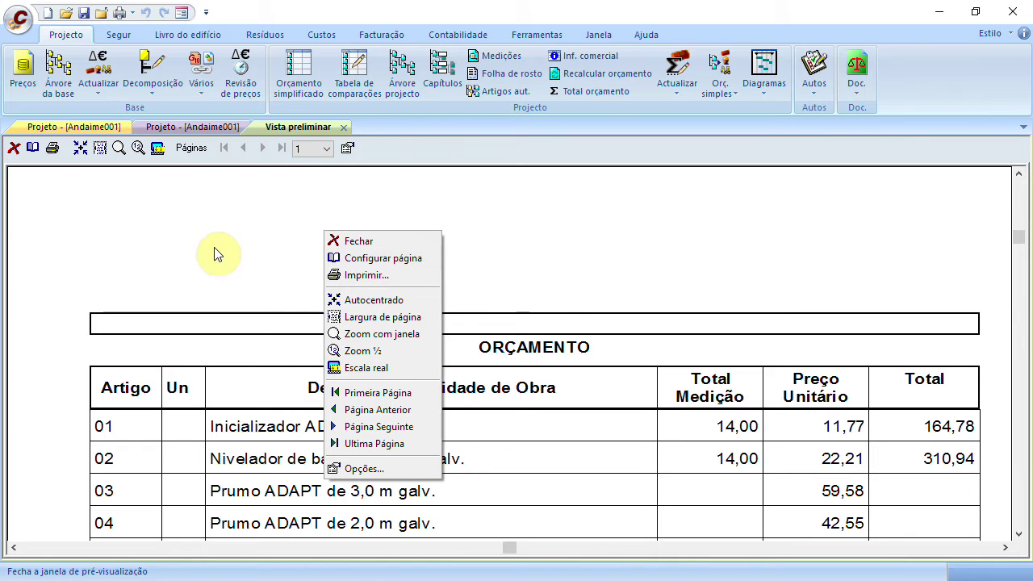
left_click(399, 468)
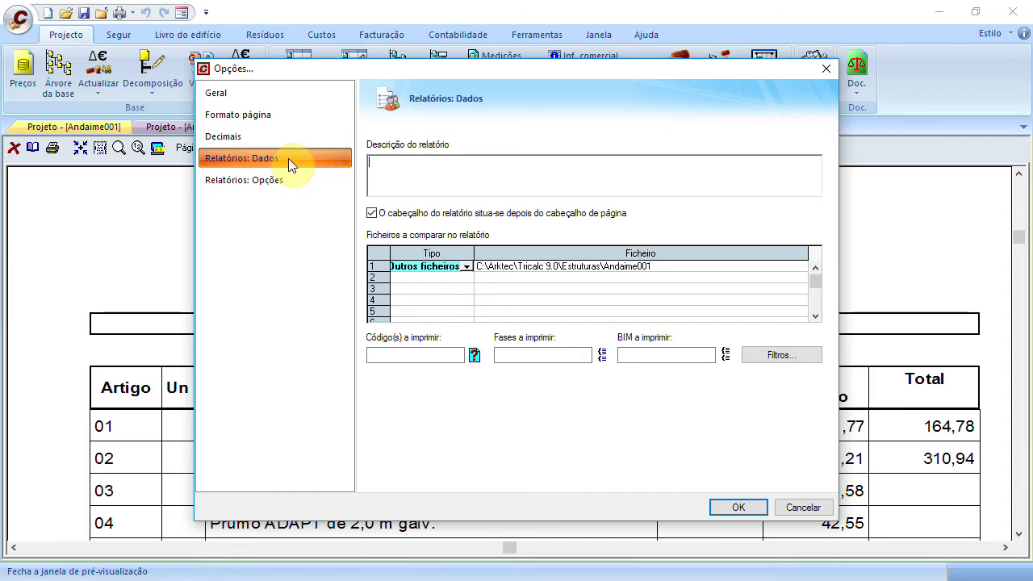
left_click(279, 135)
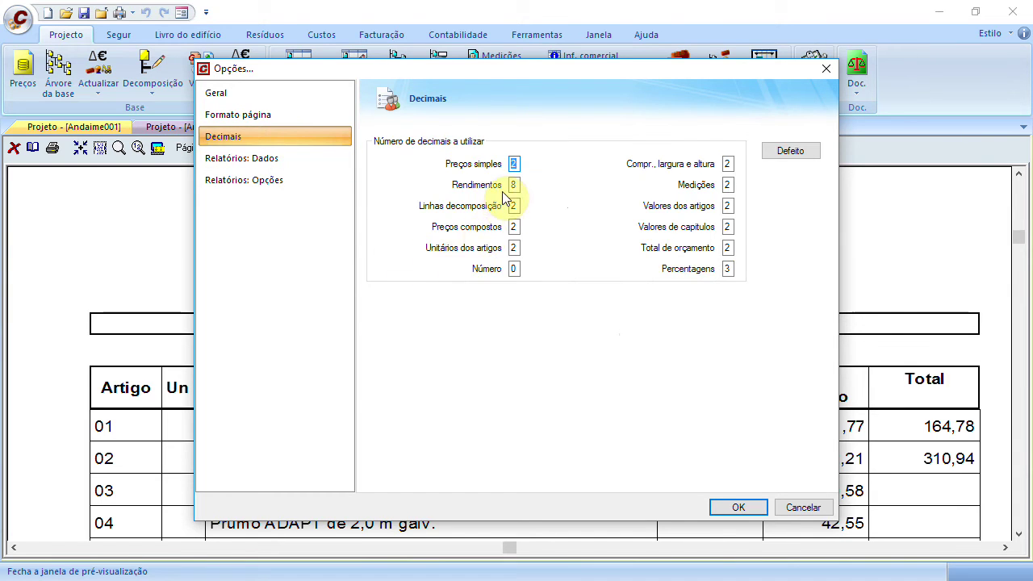
left_click(290, 115)
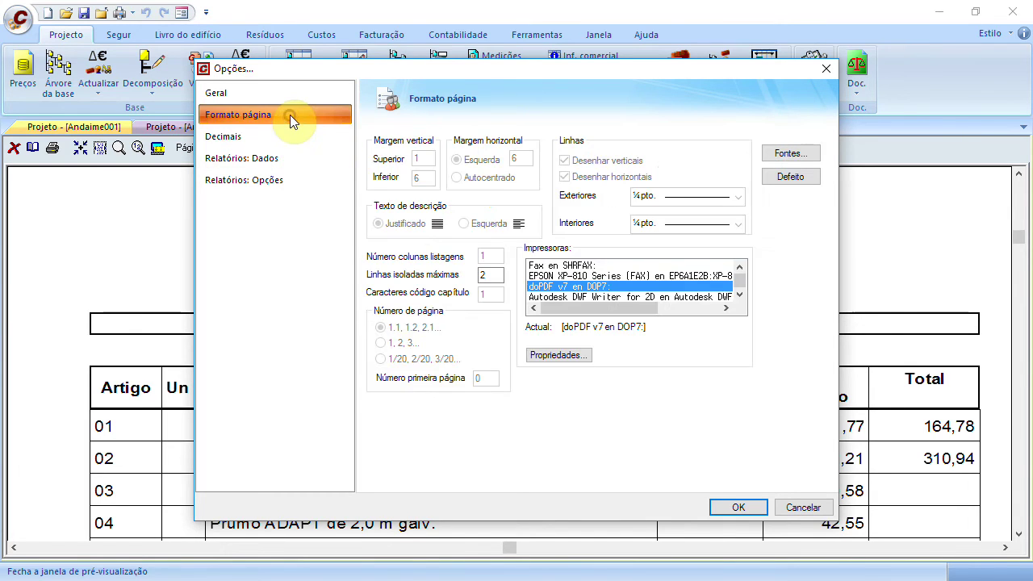
left_click(292, 94)
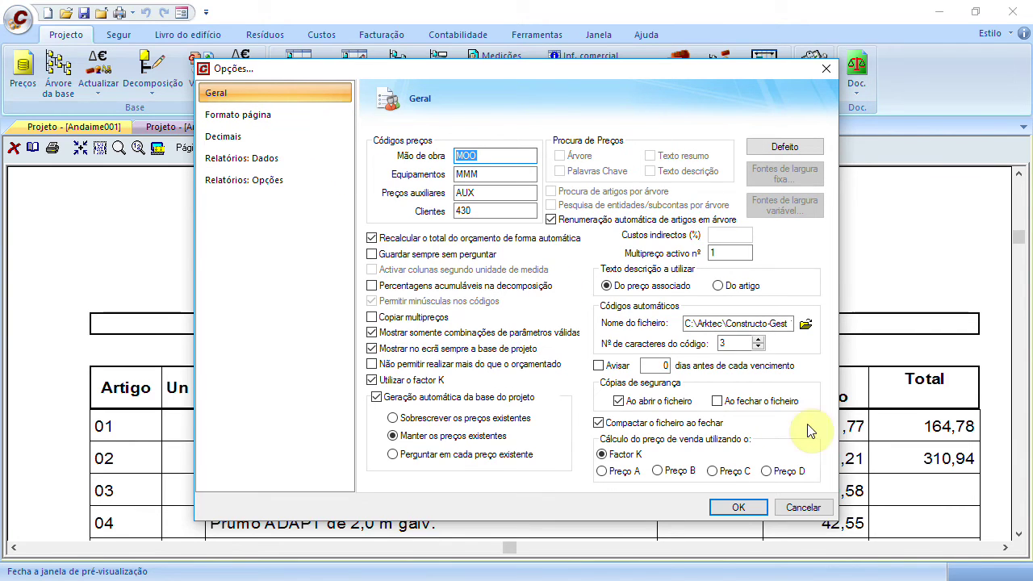
left_click(807, 508)
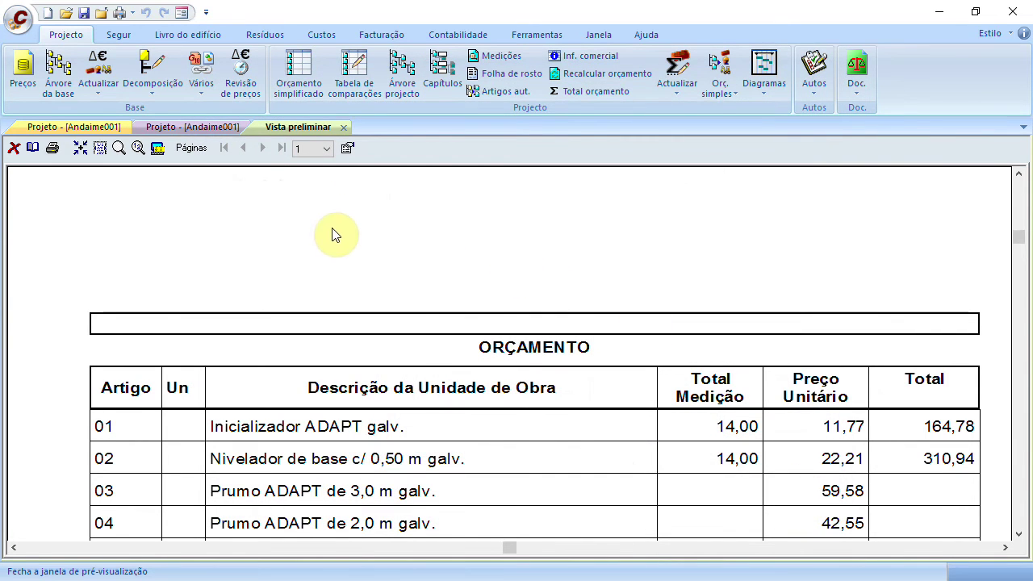
Close the report preview and the reports dialog to return to the Andaime001 comparison table
right_click(311, 231)
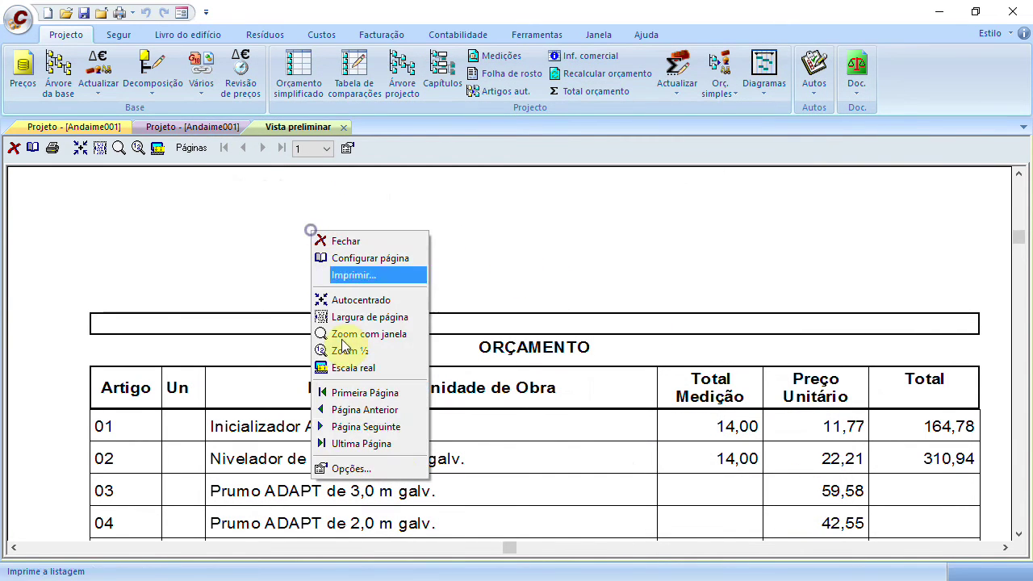
left_click(395, 242)
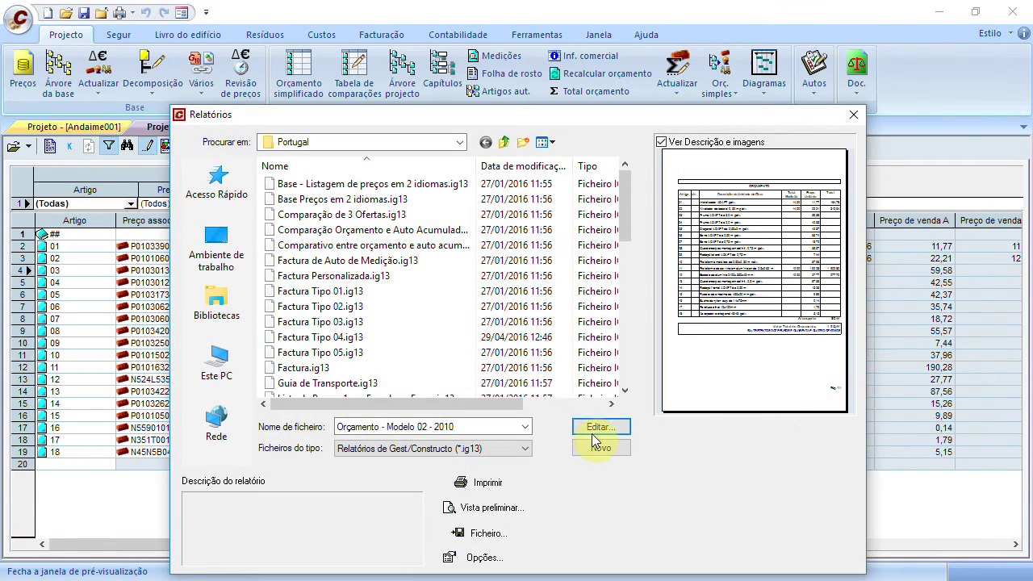
left_click(852, 114)
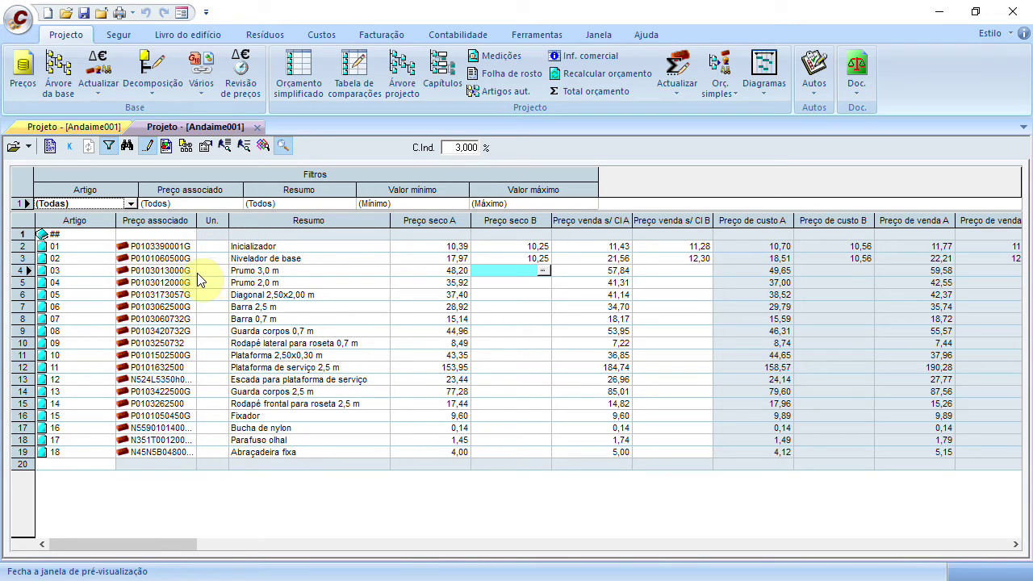
Look up the price associated with article 03, Prumo 3,0 m, in the price base and accept it
left_click(152, 259)
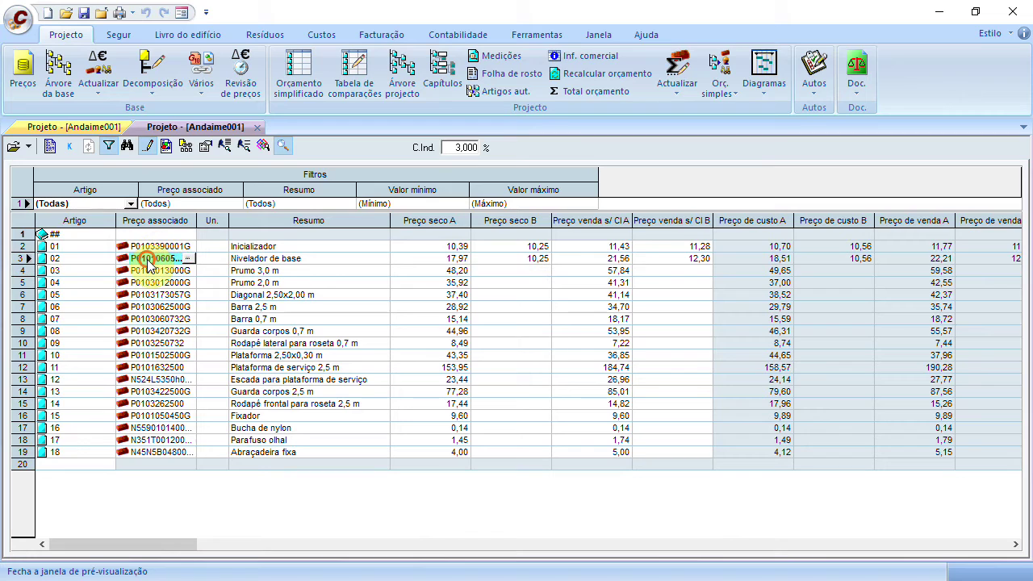
left_click(165, 271)
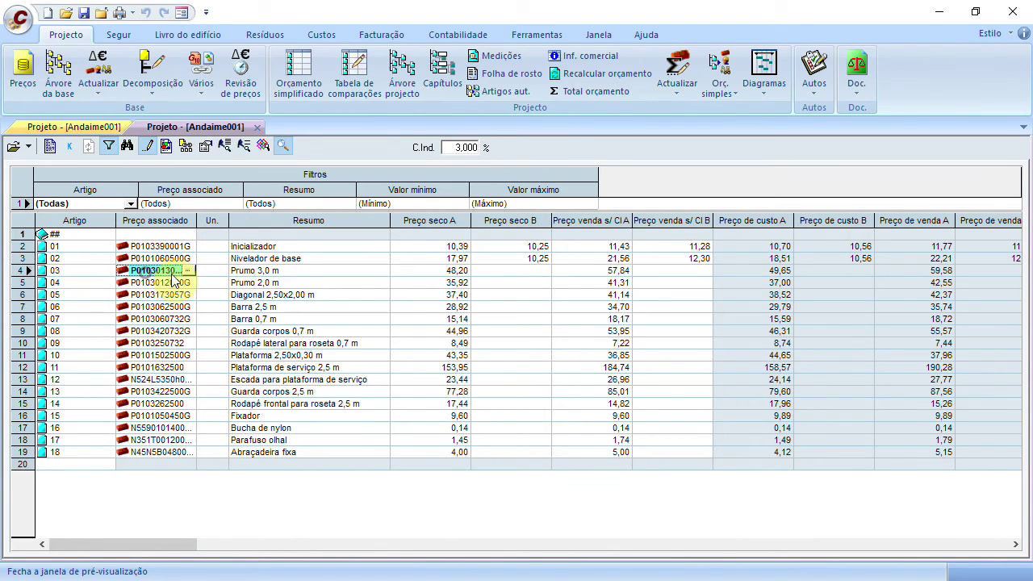
left_click(189, 271)
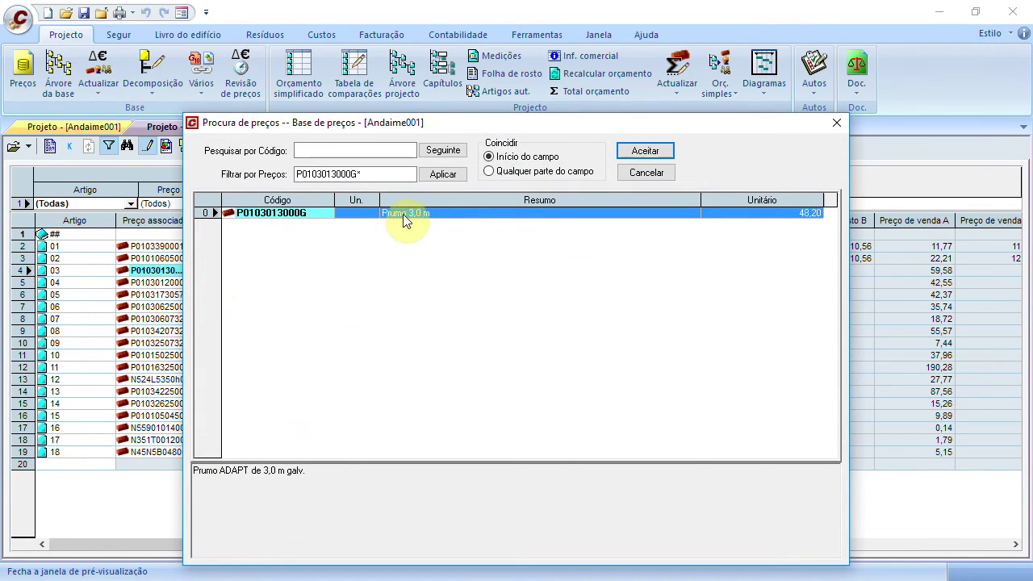
left_click(644, 153)
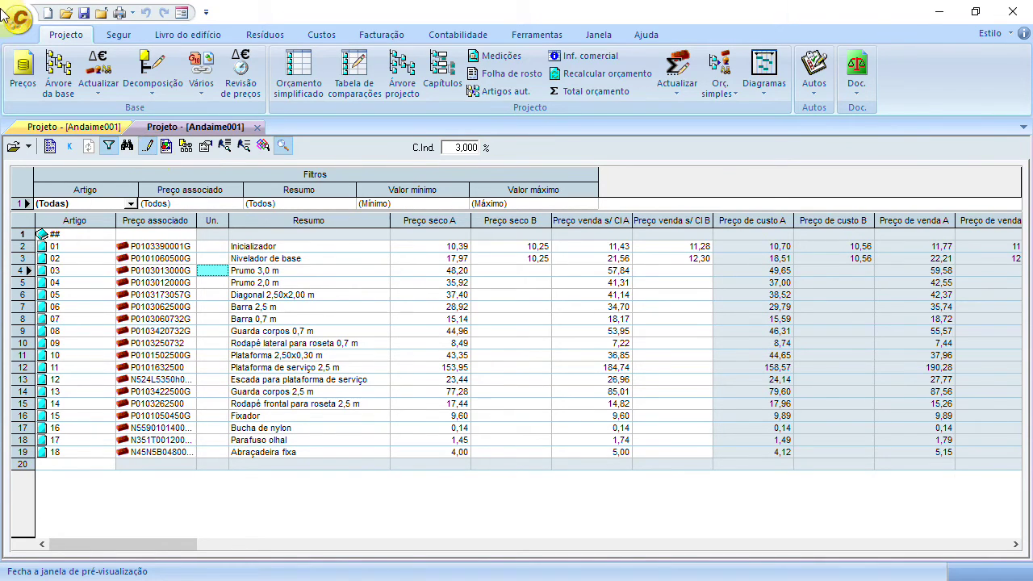
Open the Andaime001 price base and load the Prumo 3,0 m price from the price search
left_click(24, 79)
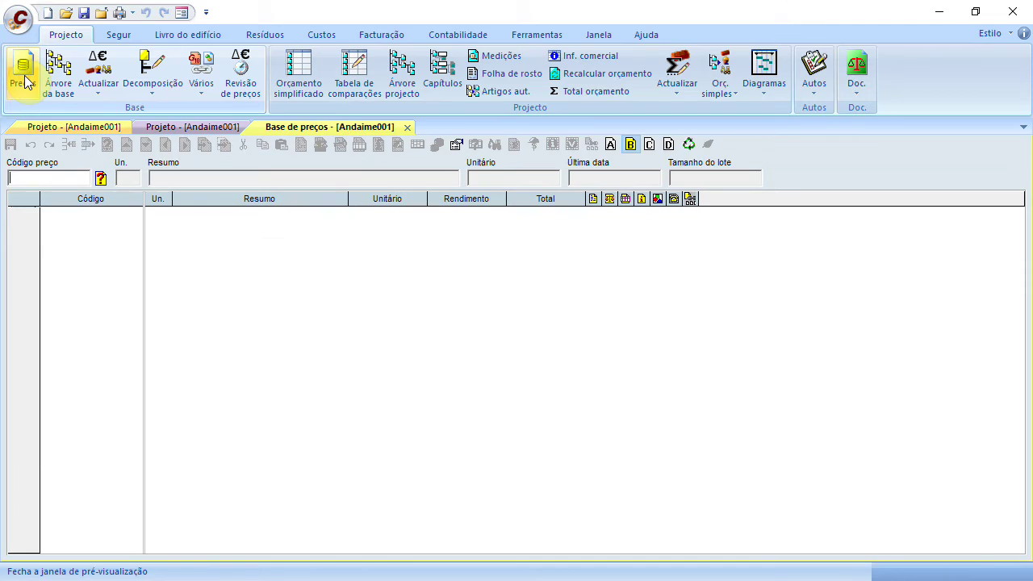
left_click(100, 177)
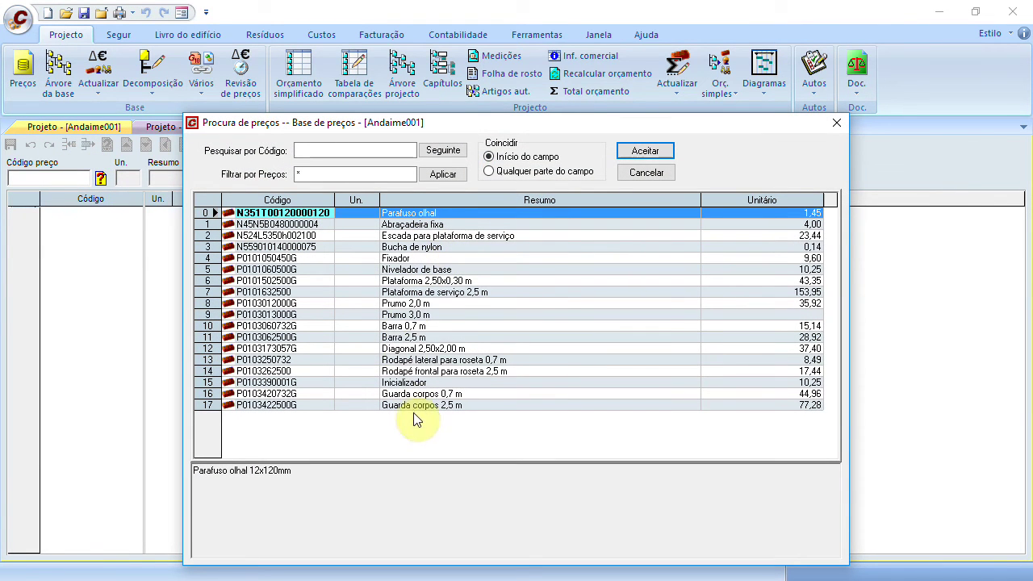
left_click(409, 314)
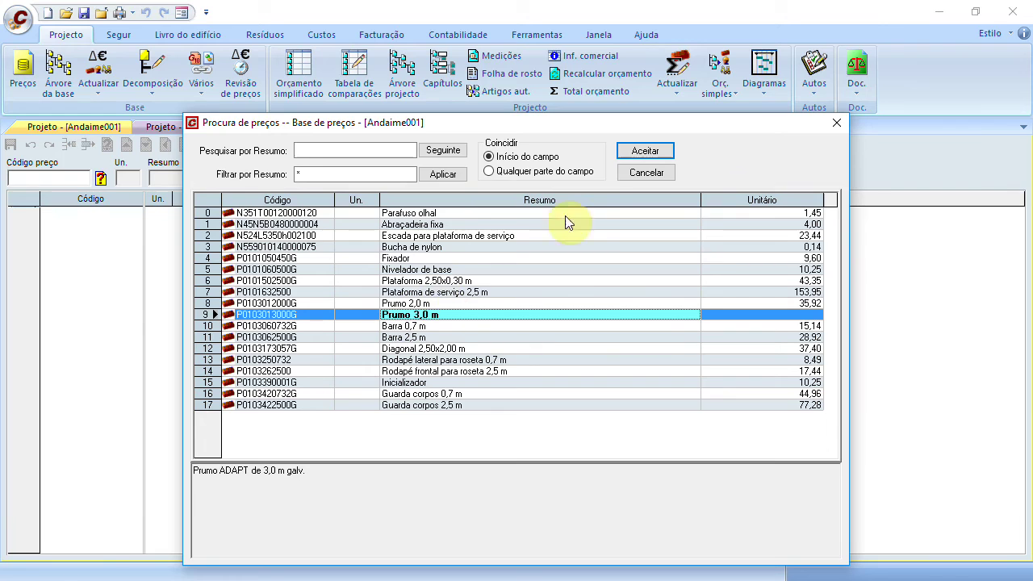
left_click(644, 152)
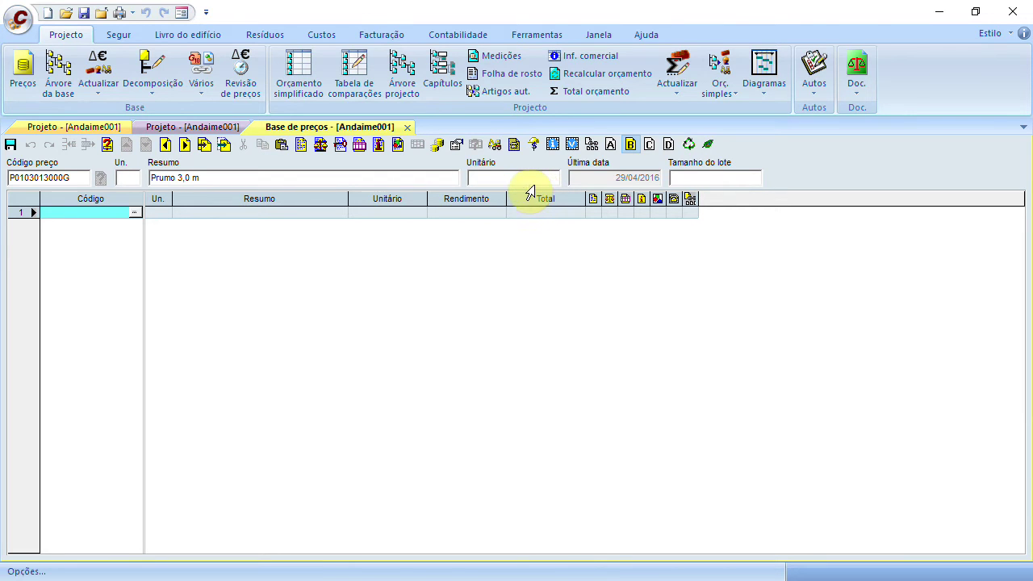
Set the project options to use decomposition A and recalculate the file
left_click(452, 151)
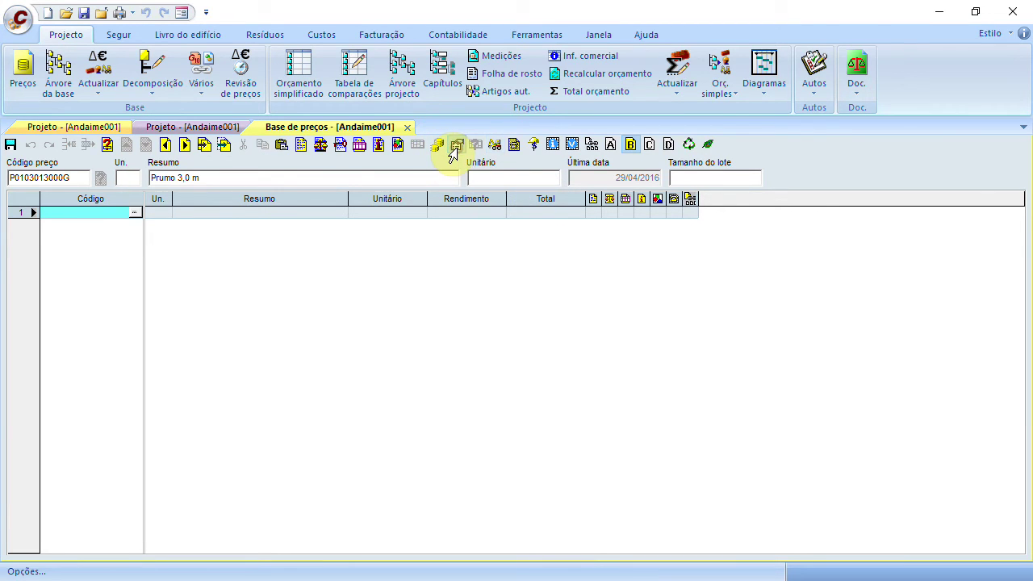
left_click(426, 313)
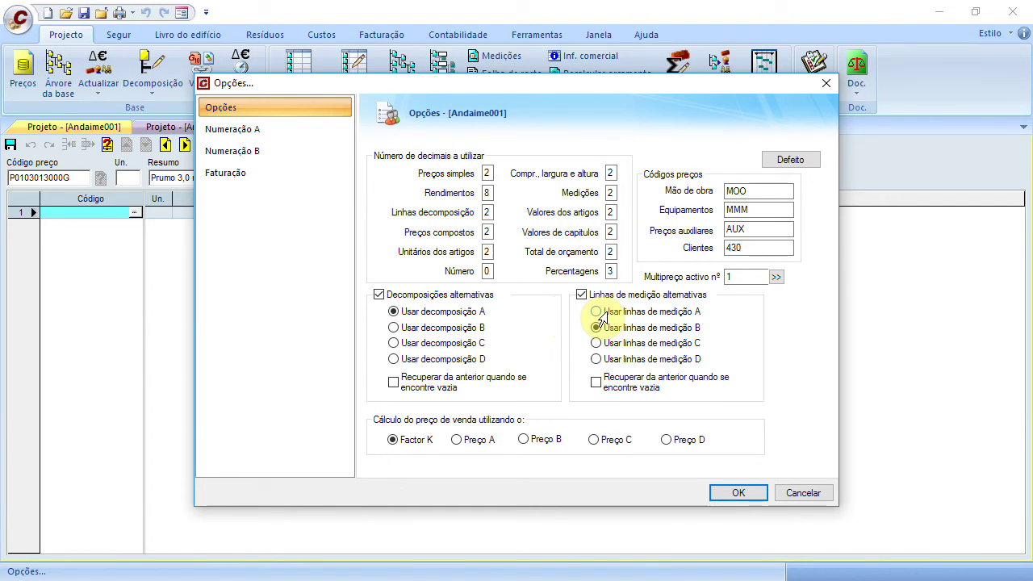
left_click(728, 491)
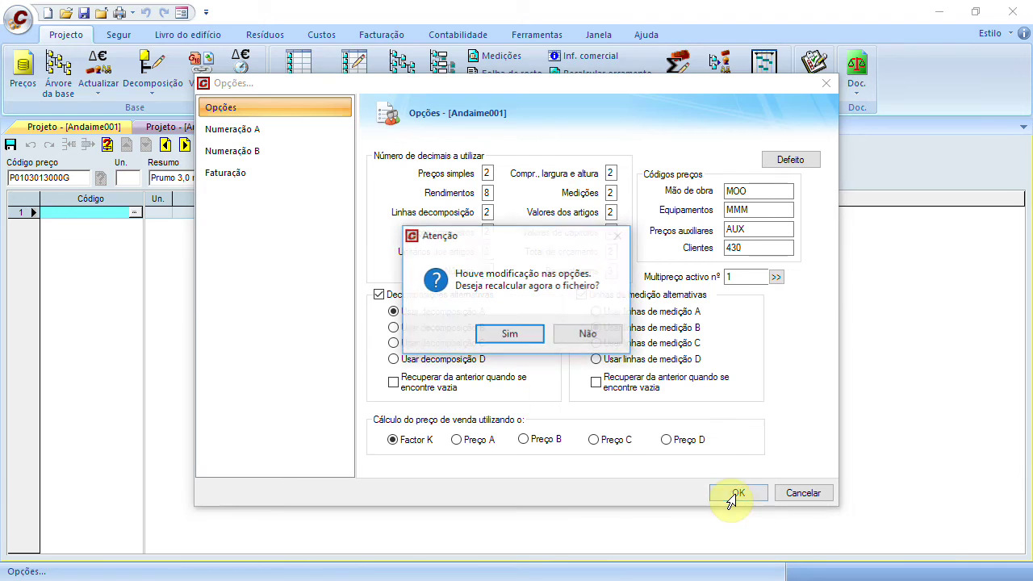
left_click(520, 332)
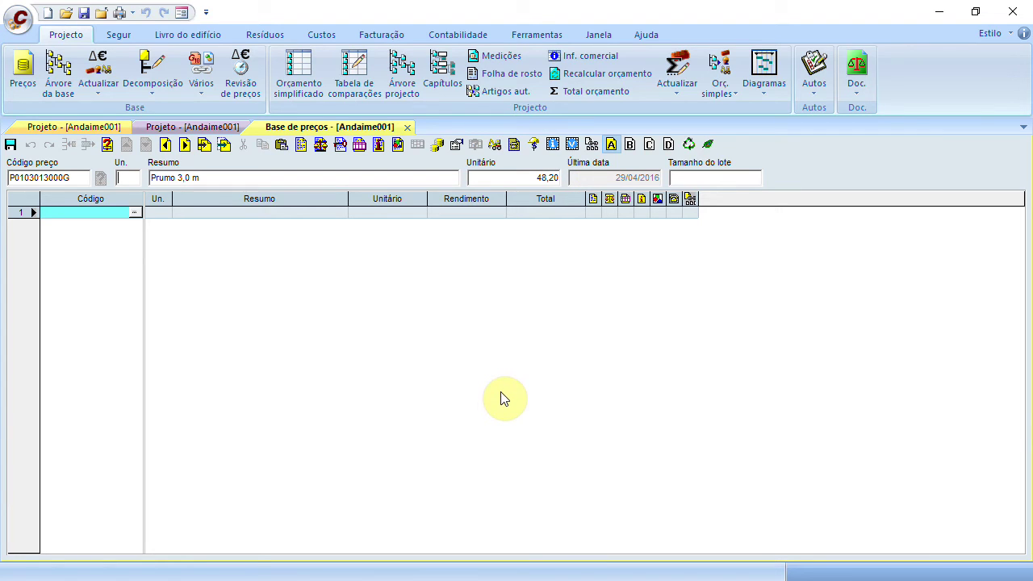
Set the unit of the Prumo 3,0 m price to un and select its unit price
left_click(269, 198)
left_click(283, 177)
left_click(511, 179)
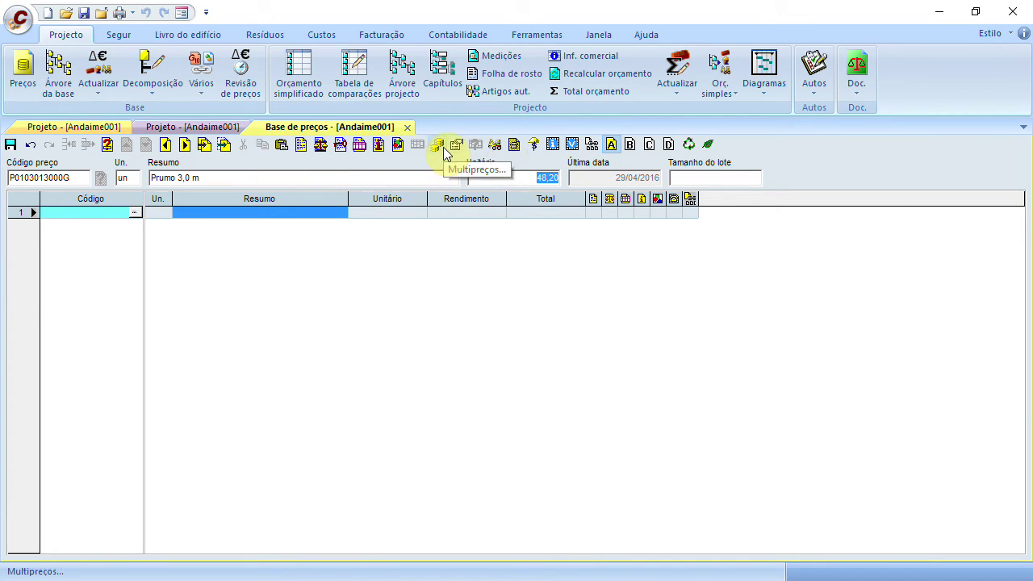
Open the suppliers associated with Prumo 3,0 m and search for existing supplier codes in Andaime001
left_click(513, 146)
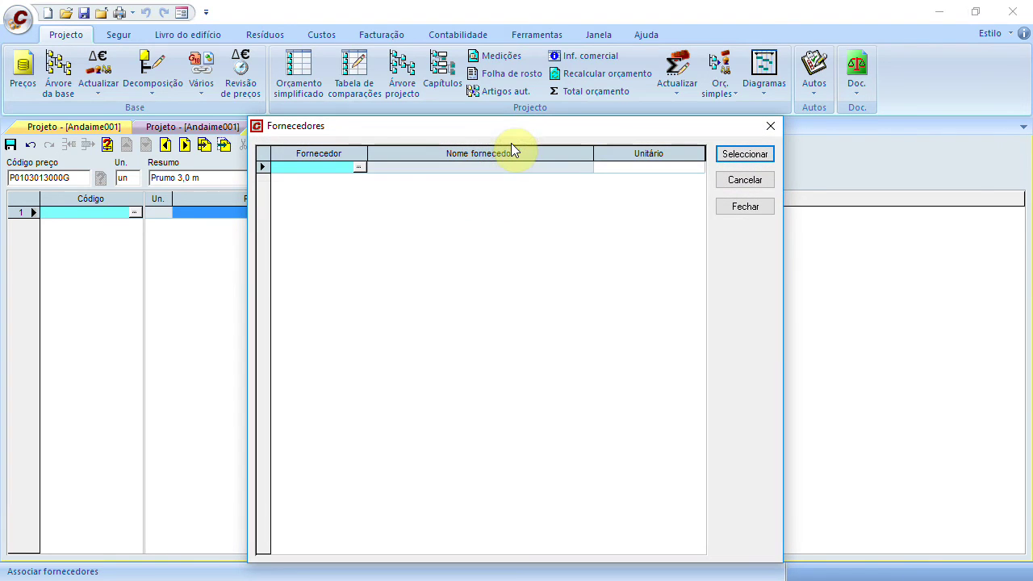
left_click(332, 170)
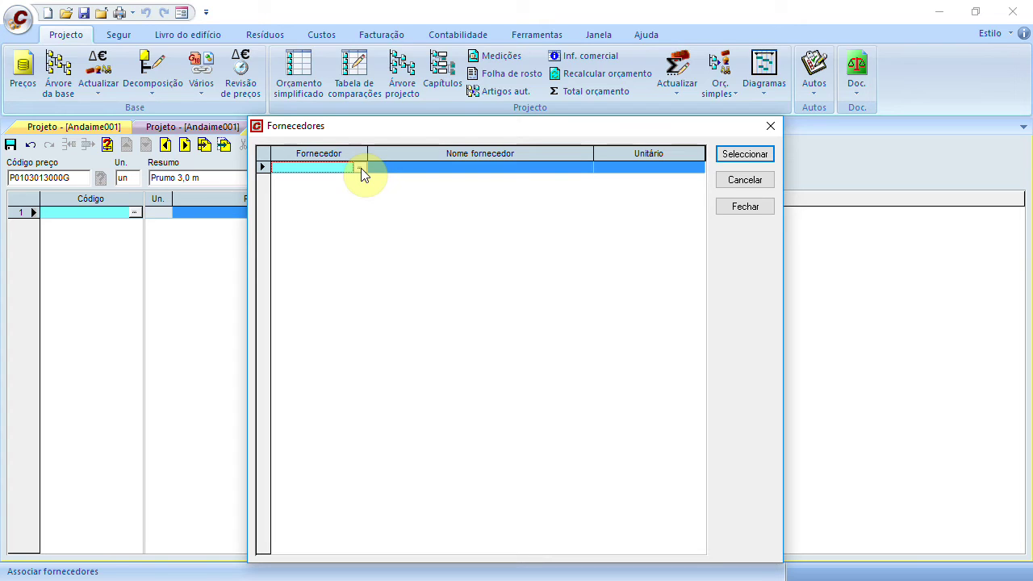
left_click(359, 167)
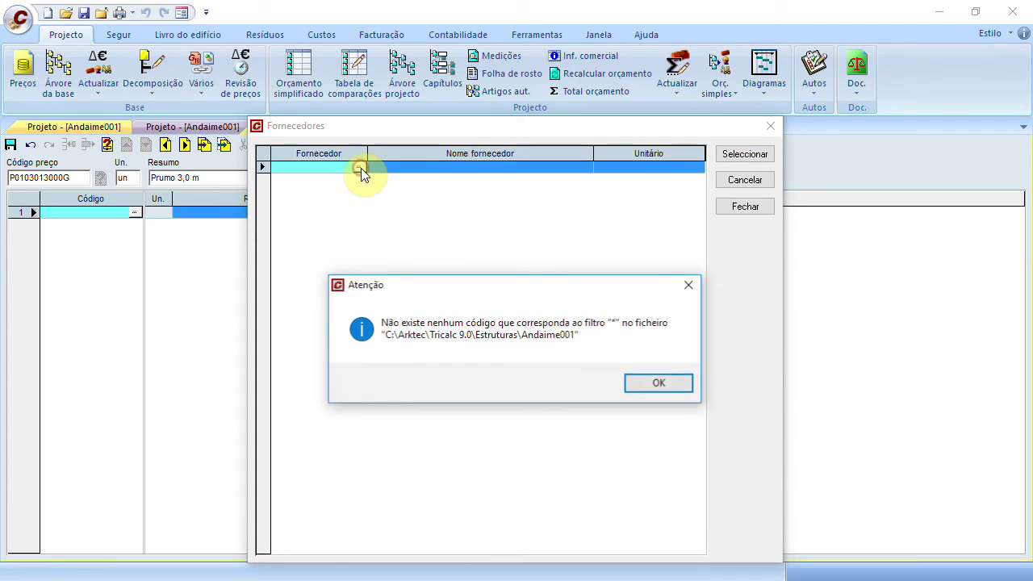
left_click(658, 384)
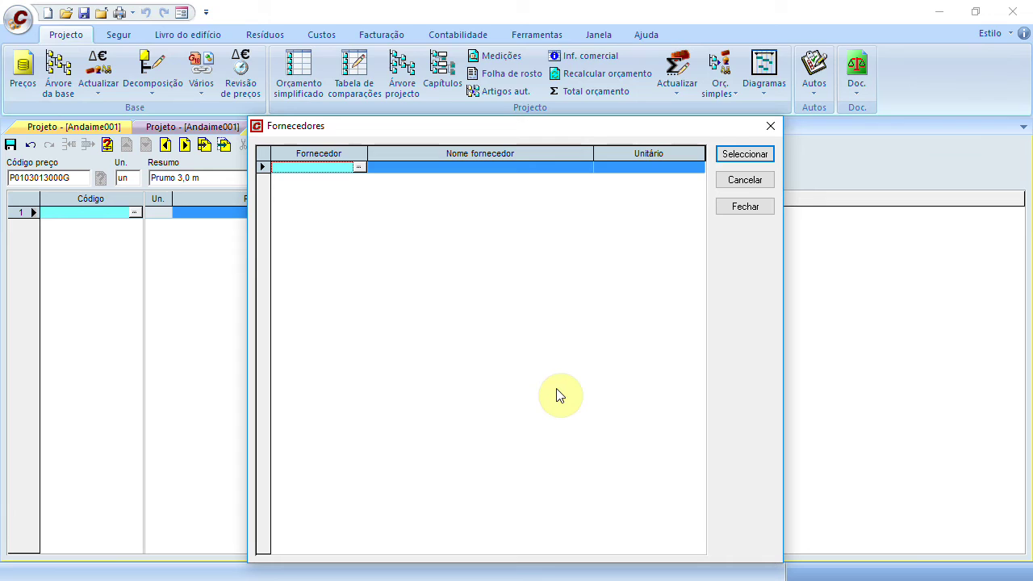
Add a supplier with code C001 to the supplier list of Prumo 3,0 m
left_click(334, 166)
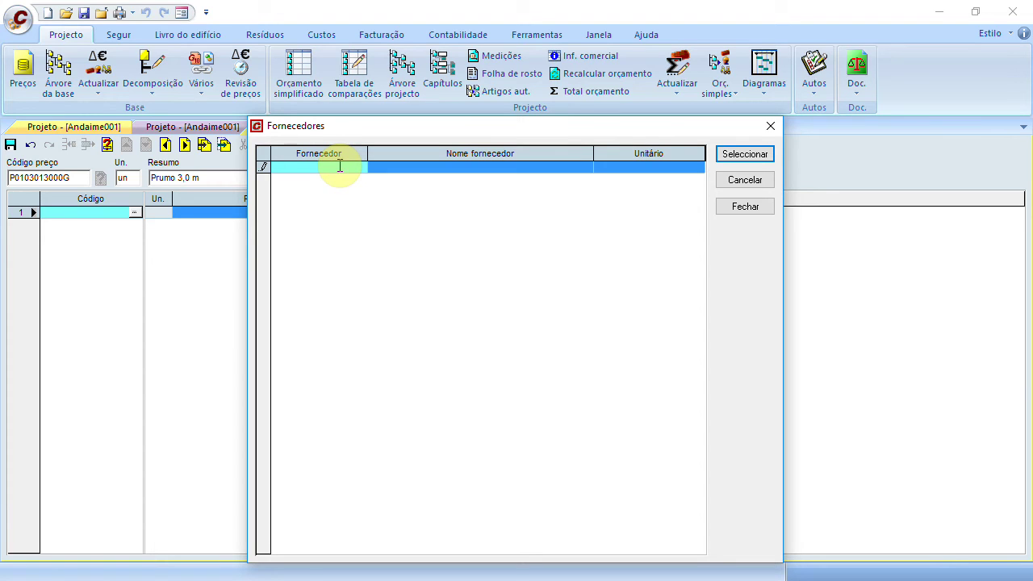
type("001")
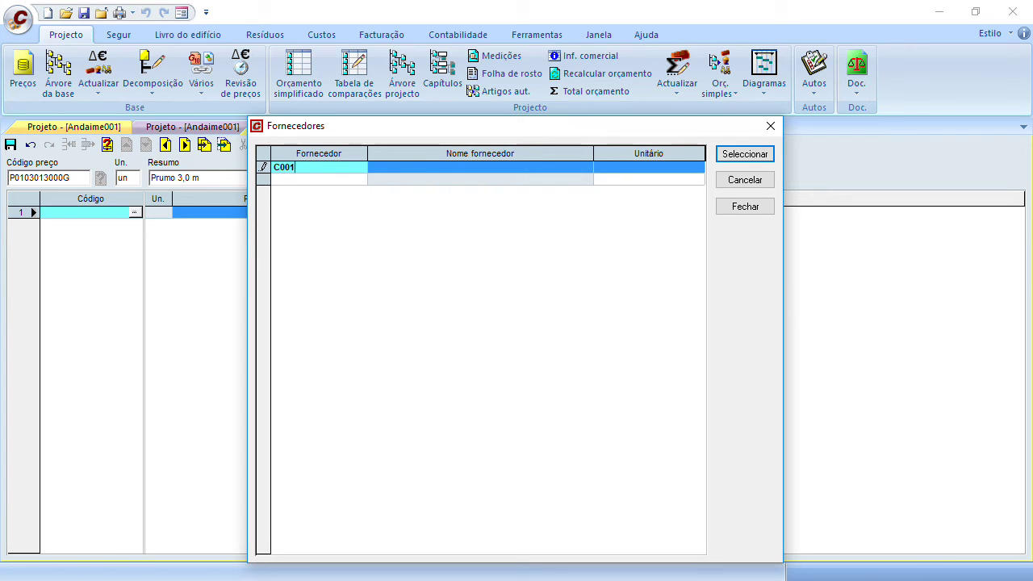
left_click(444, 167)
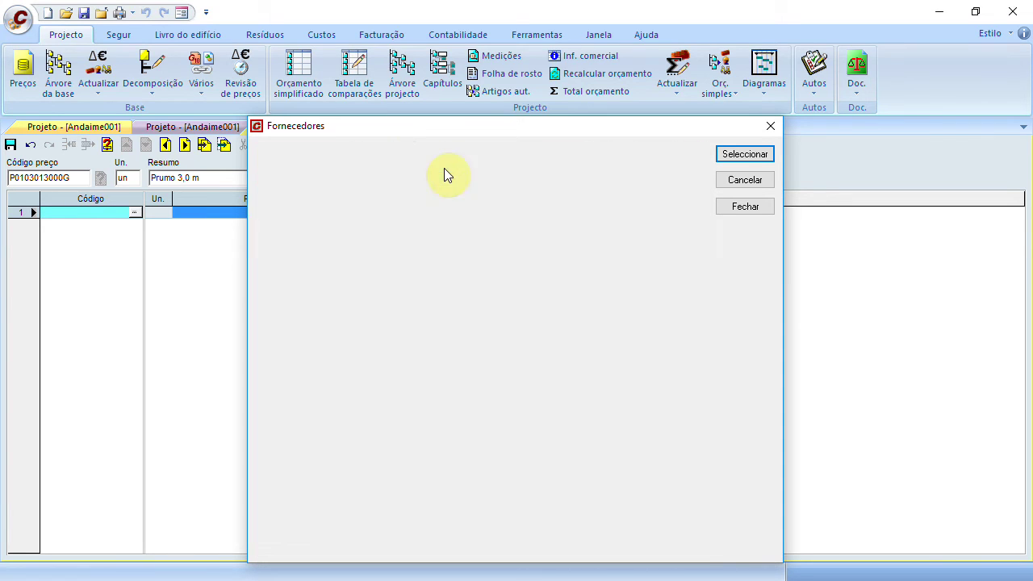
Name supplier C001 Cliente Especial 001, enter its tax number, and save its commercial information
left_click(285, 198)
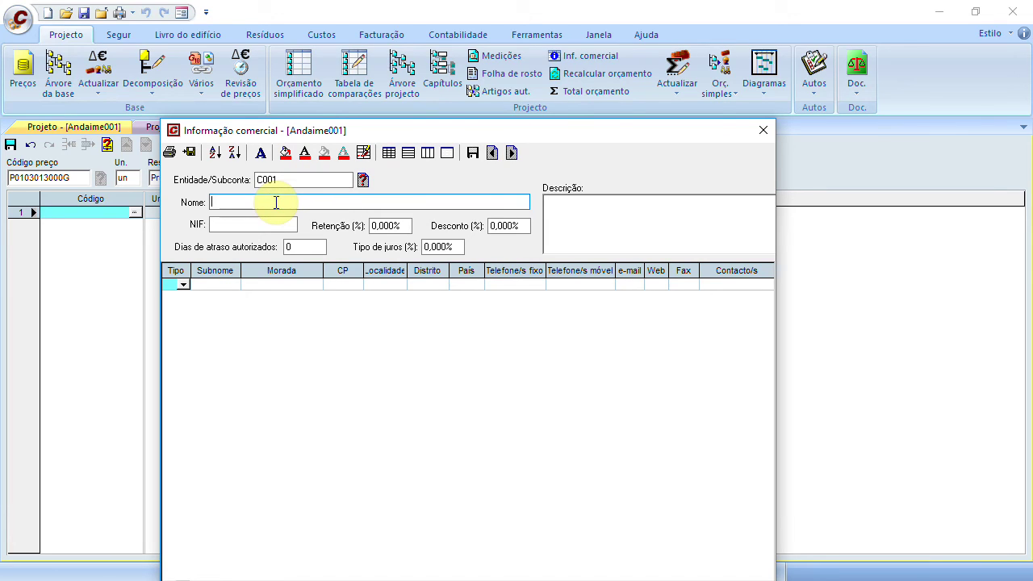
type("F")
key("BackSpace")
type("Cliente Especial 001")
left_click(230, 226)
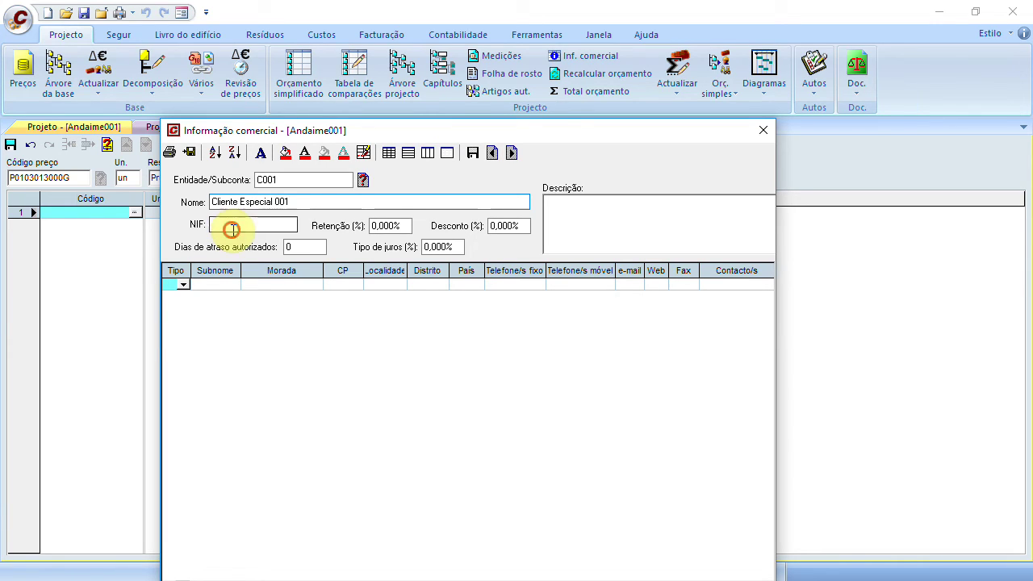
type("123456789")
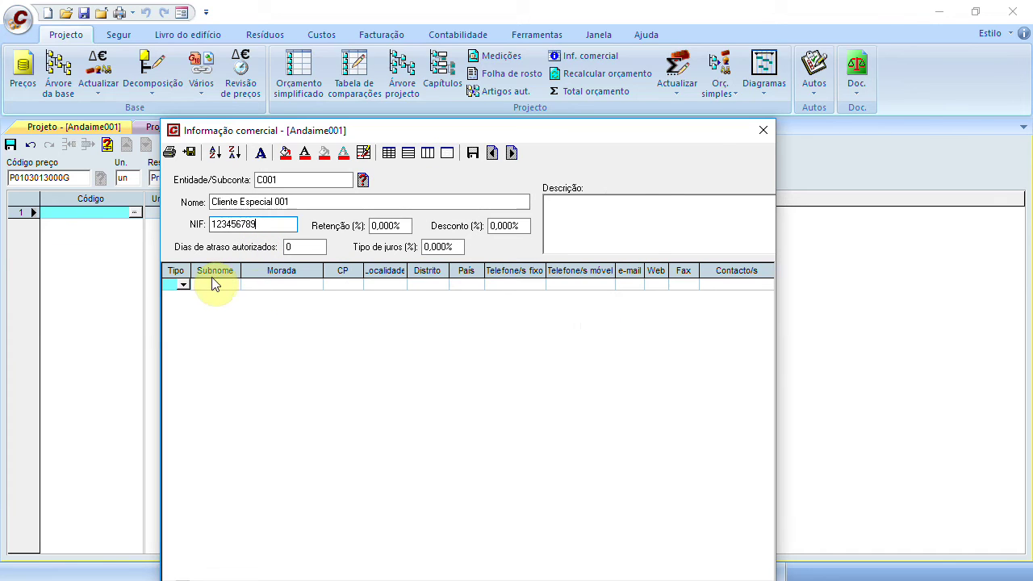
left_click_drag(526, 132, 547, 74)
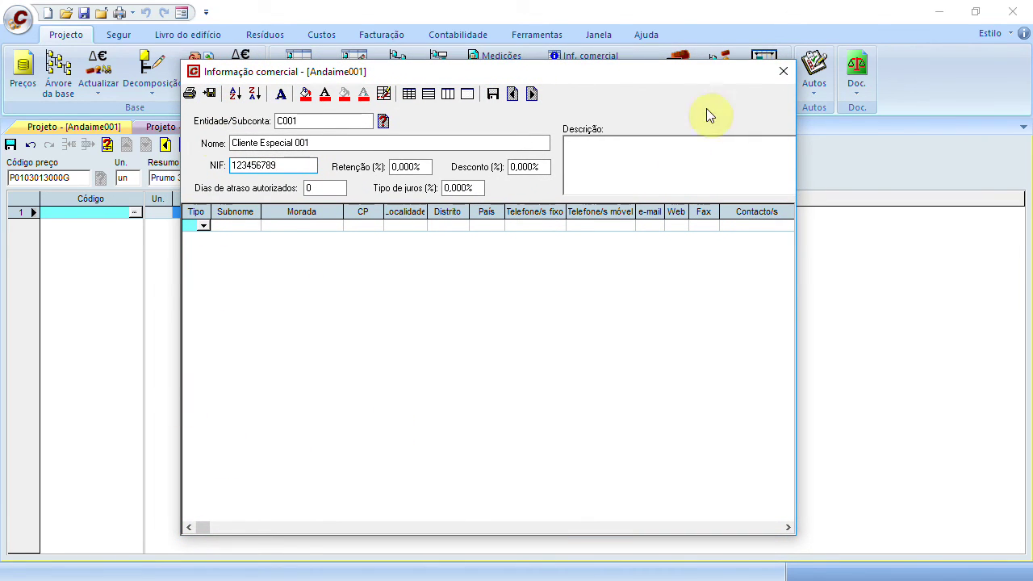
left_click(780, 74)
left_click(443, 344)
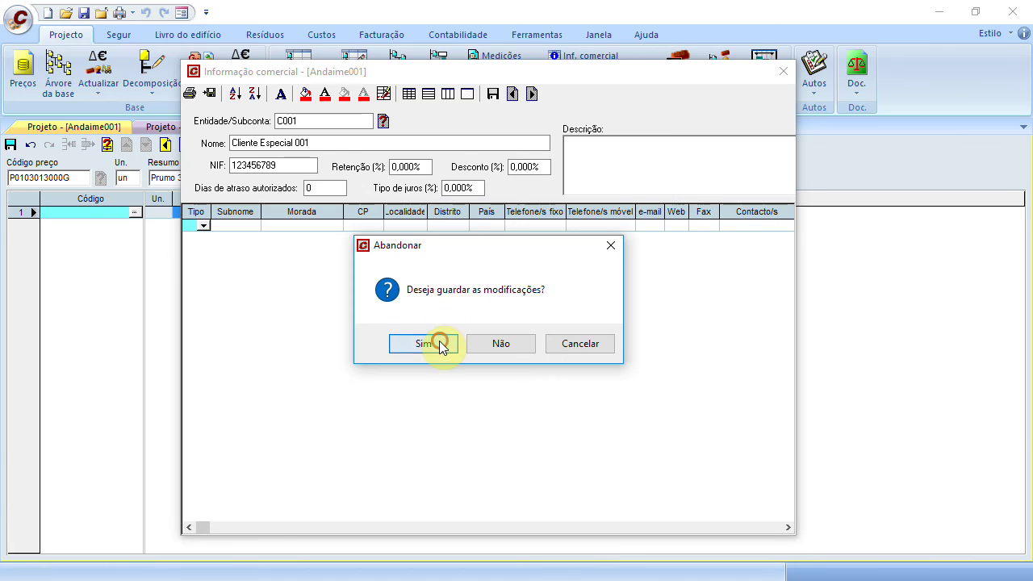
Set the unit price of supplier C001 for Prumo 3,0 m to 45
left_click(669, 170)
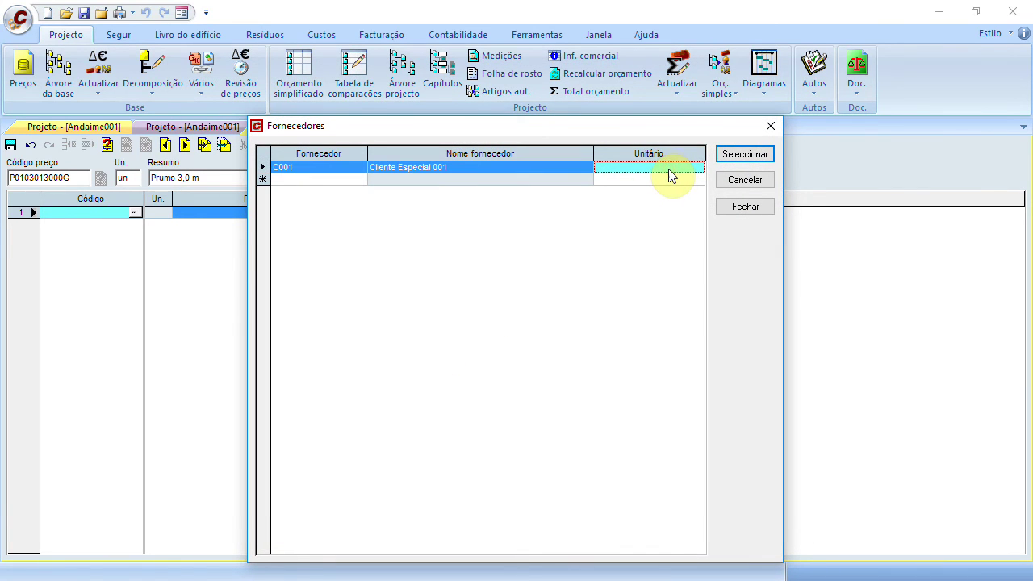
left_click_drag(656, 134, 648, 245)
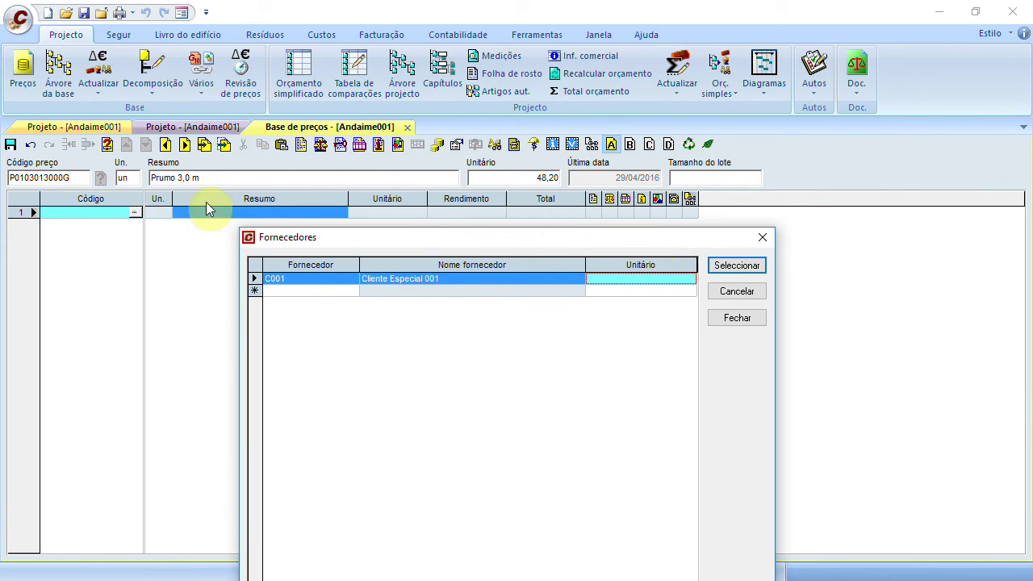
left_click(650, 280)
type("45")
left_click(634, 292)
Add supplier C002 named Cliente Especial 002, enter its tax number, and save its commercial information
left_click(323, 291)
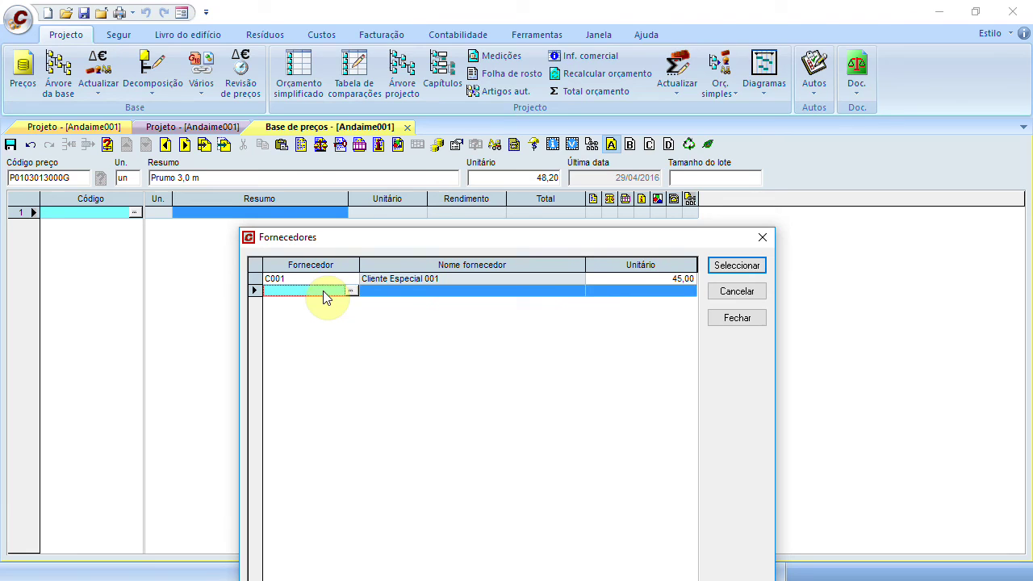
type("C002")
left_click(404, 290)
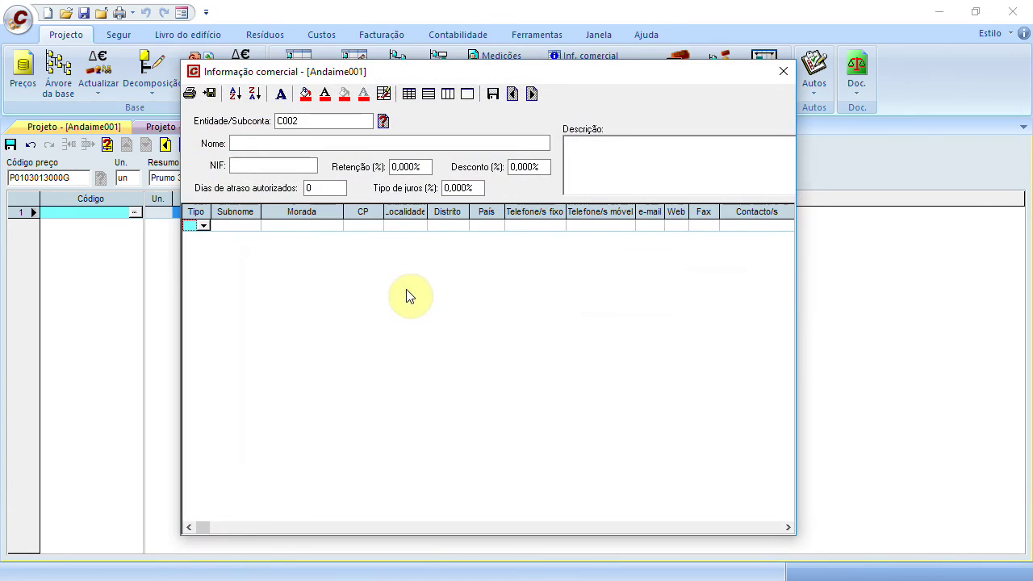
left_click(307, 141)
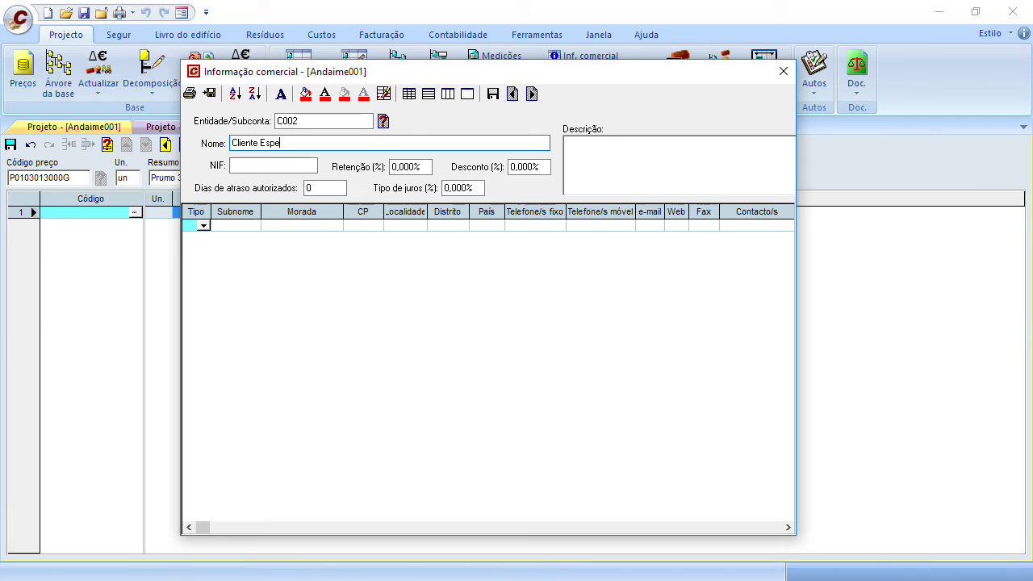
type("002")
left_click(259, 163)
type("1")
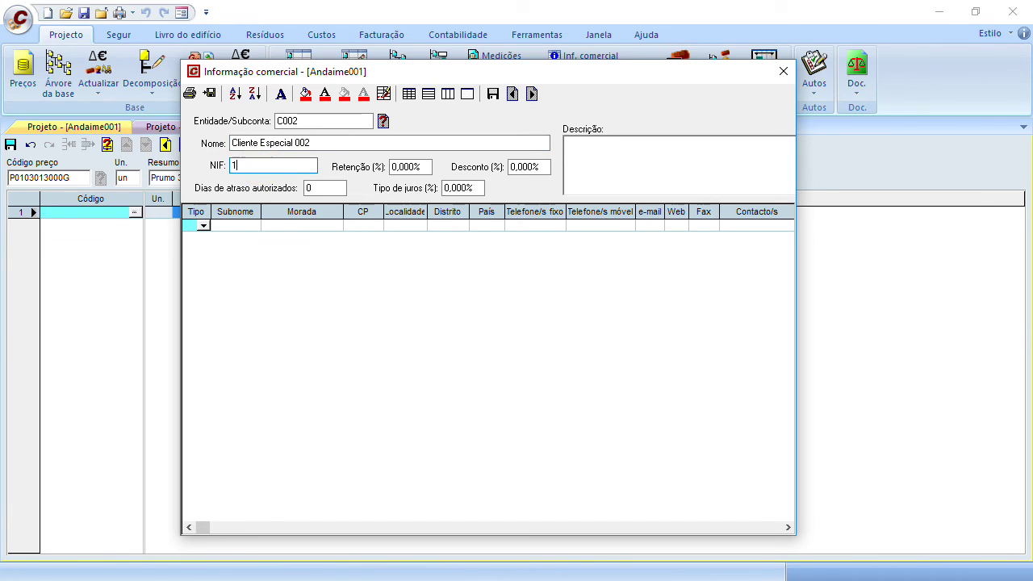
type("23456788")
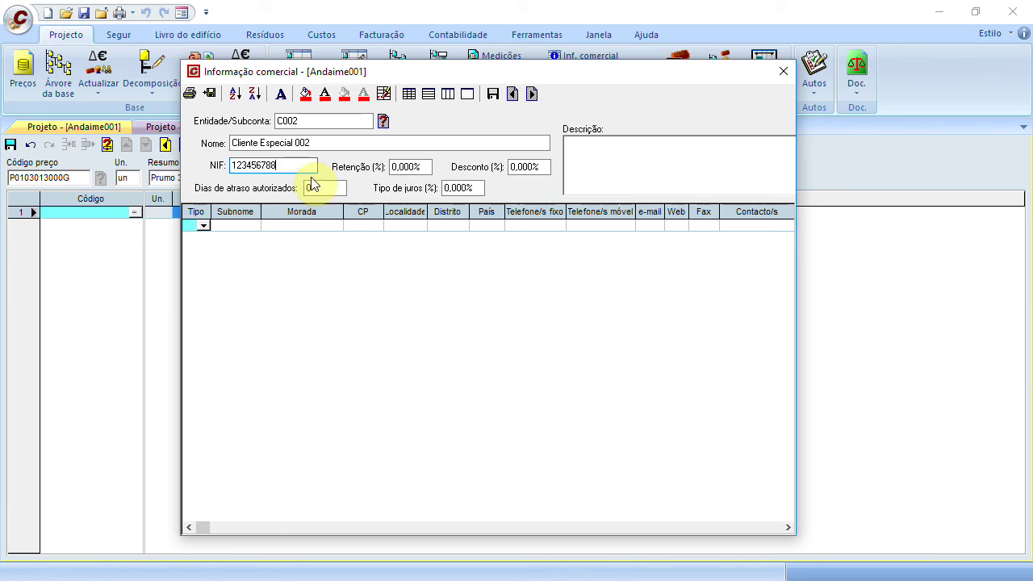
left_click(783, 72)
left_click(433, 353)
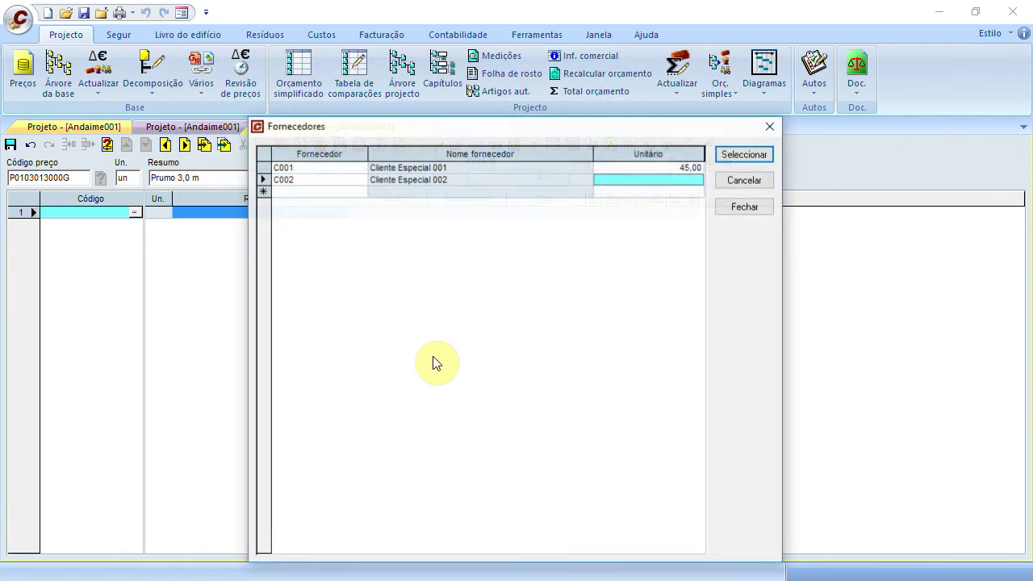
Set the unit price of supplier C002 to 47 and close the supplier list
left_click(630, 178)
left_click(629, 179)
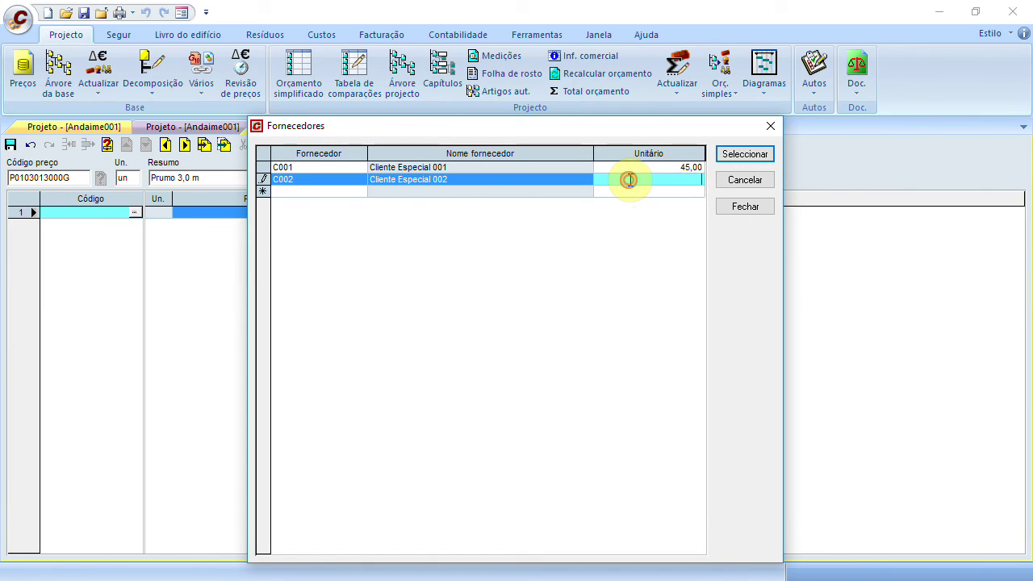
type("47")
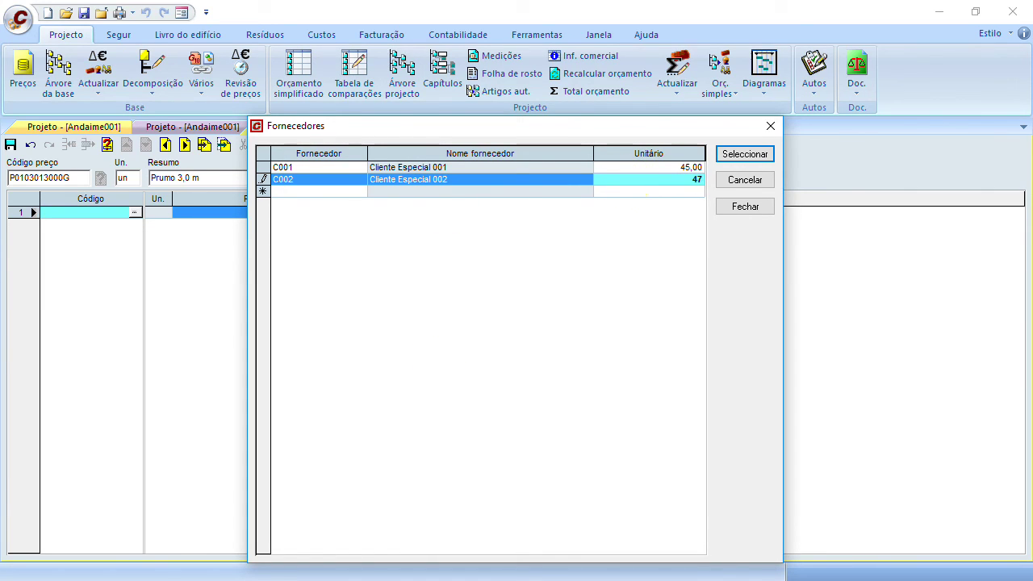
left_click(660, 192)
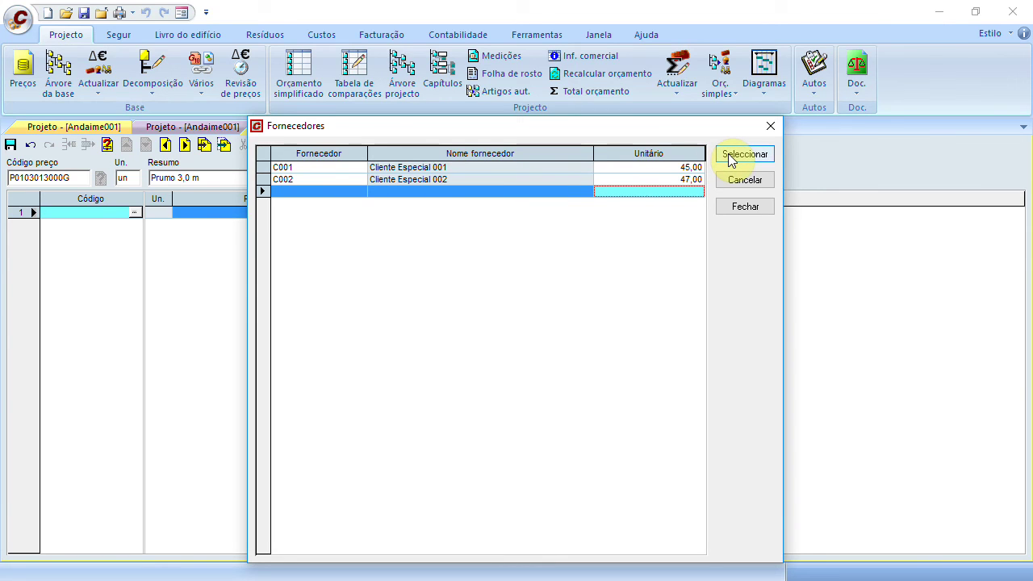
left_click(730, 206)
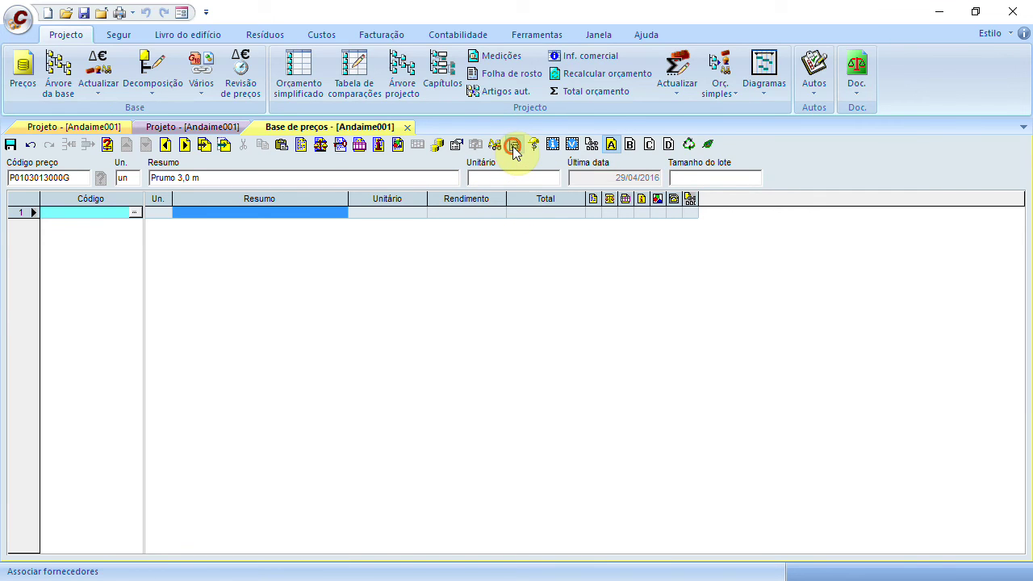
Apply supplier C001's unit price to Prumo 3,0 m from its associated suppliers and close the price base
left_click(513, 147)
left_click(263, 168)
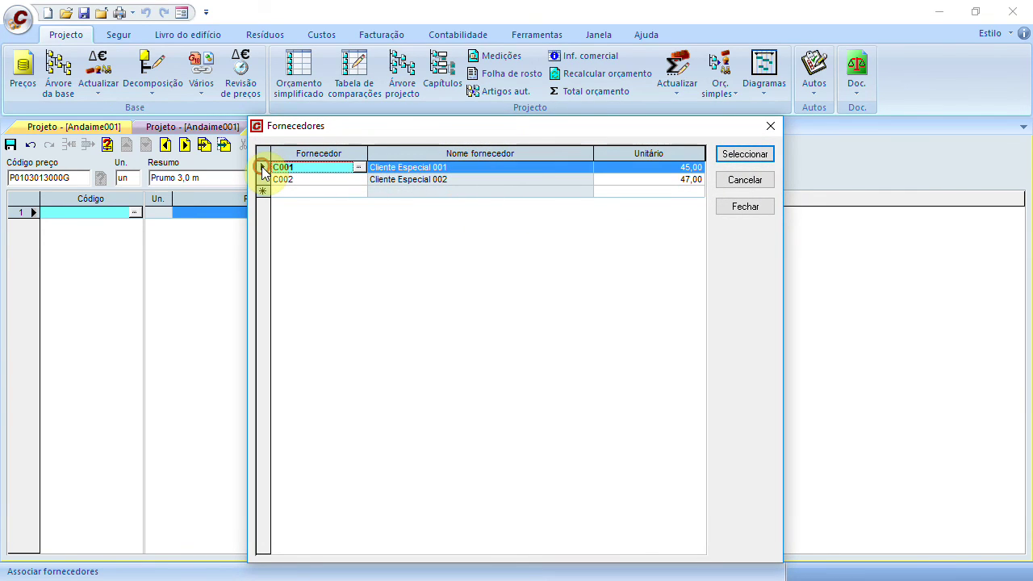
left_click(735, 156)
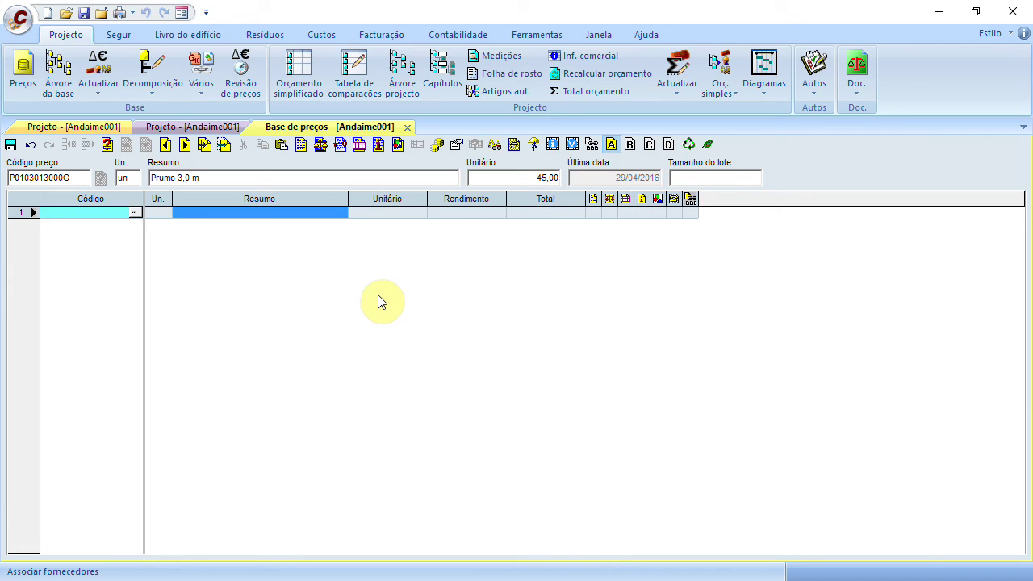
left_click(408, 132)
left_click(472, 334)
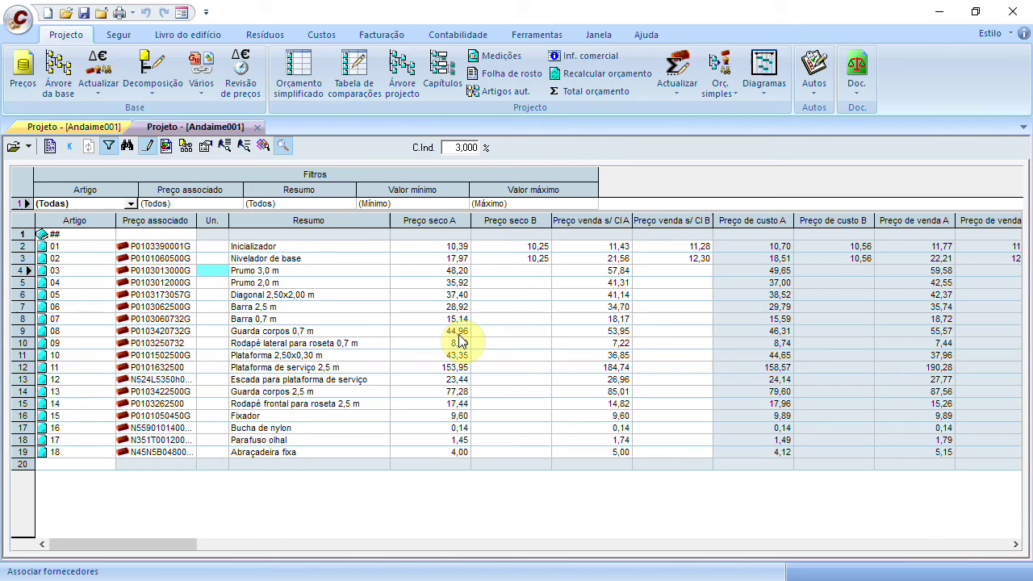